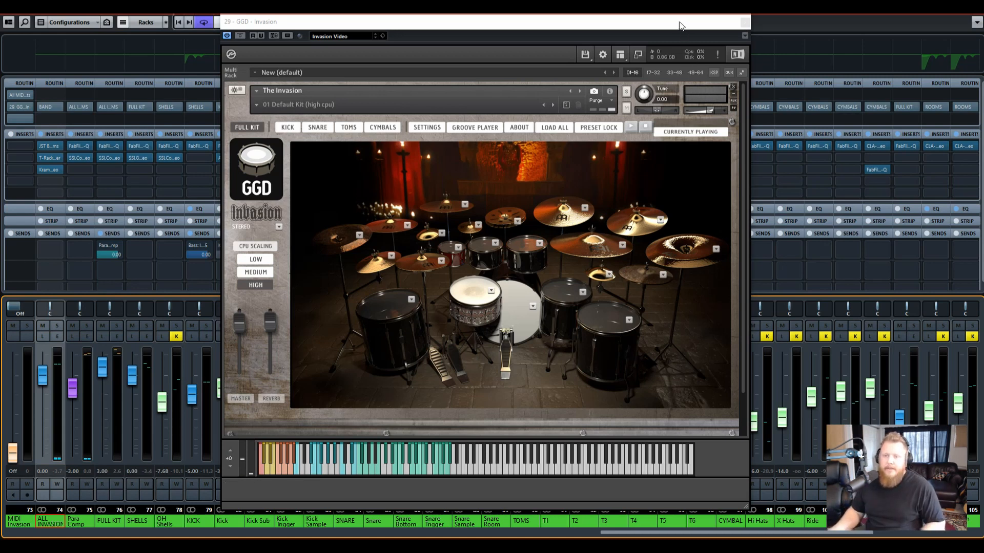
Check the snapshot categories of The Invasion instrument, then collapse and restore its interface.
{"action": "left_click", "coordinate": [517, 28]}
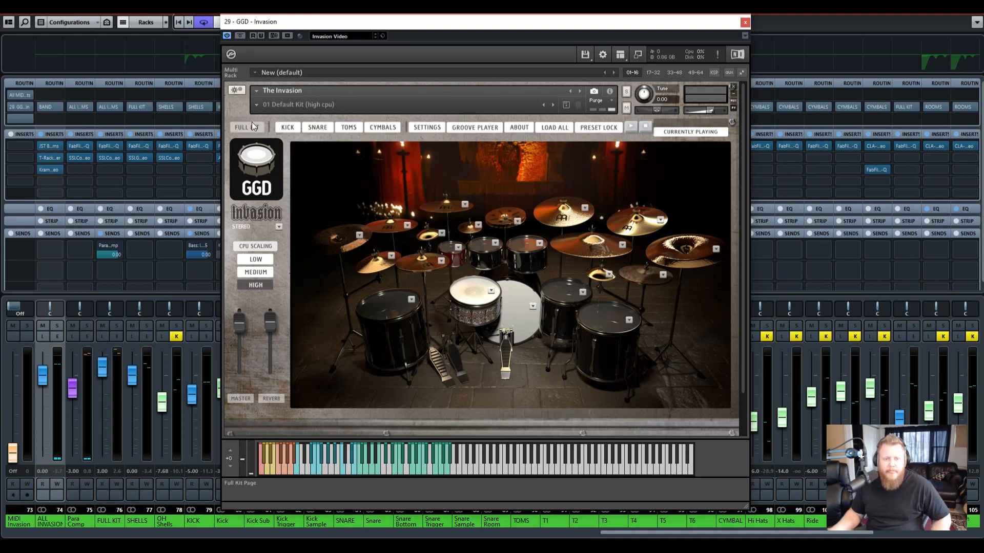
{"action": "left_click", "coordinate": [256, 104]}
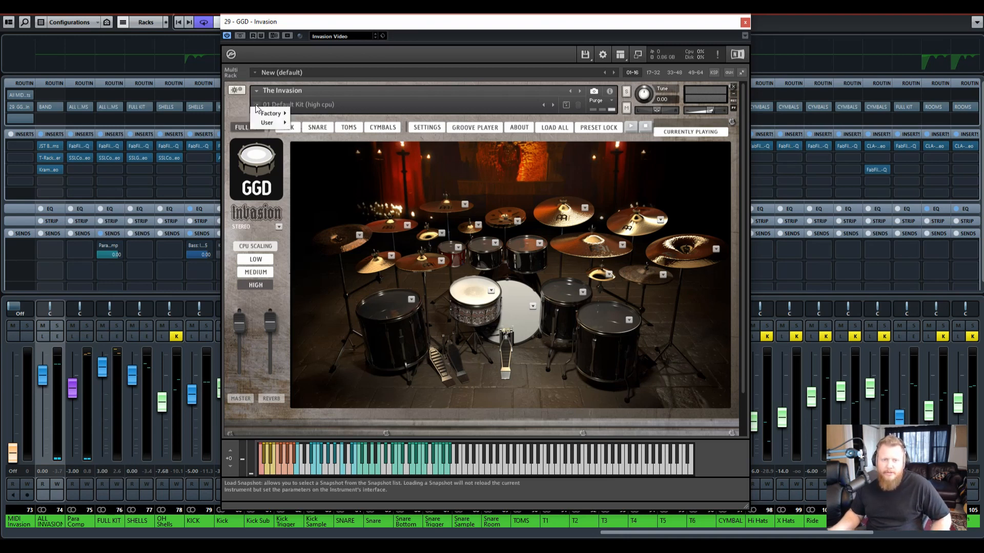
{"action": "mouse_move", "coordinate": [282, 114]}
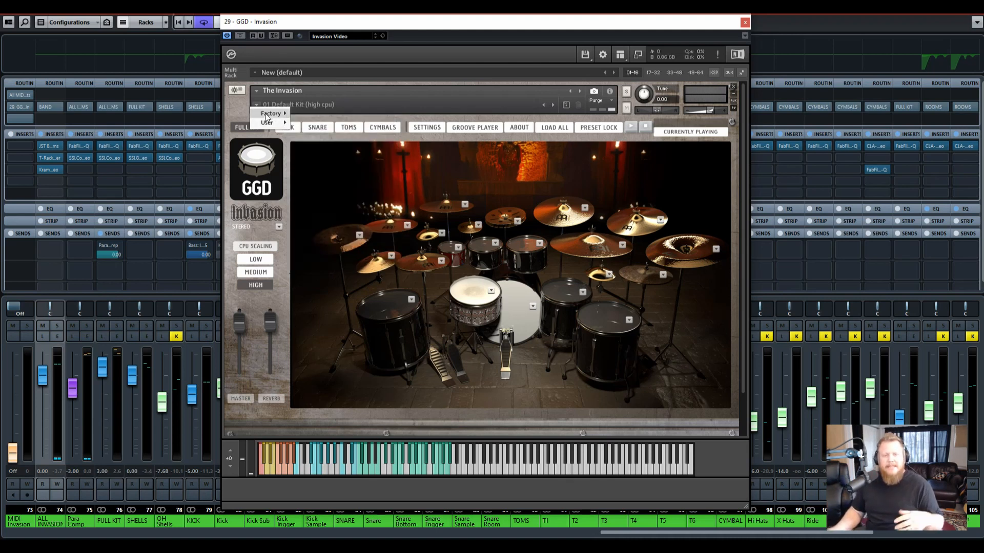
{"action": "left_click", "coordinate": [237, 109]}
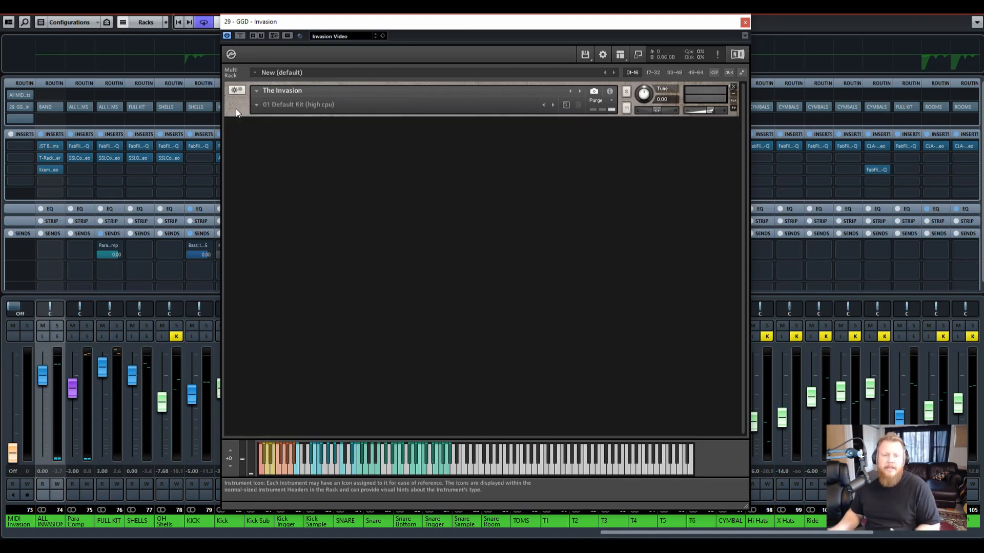
{"action": "left_click", "coordinate": [236, 109]}
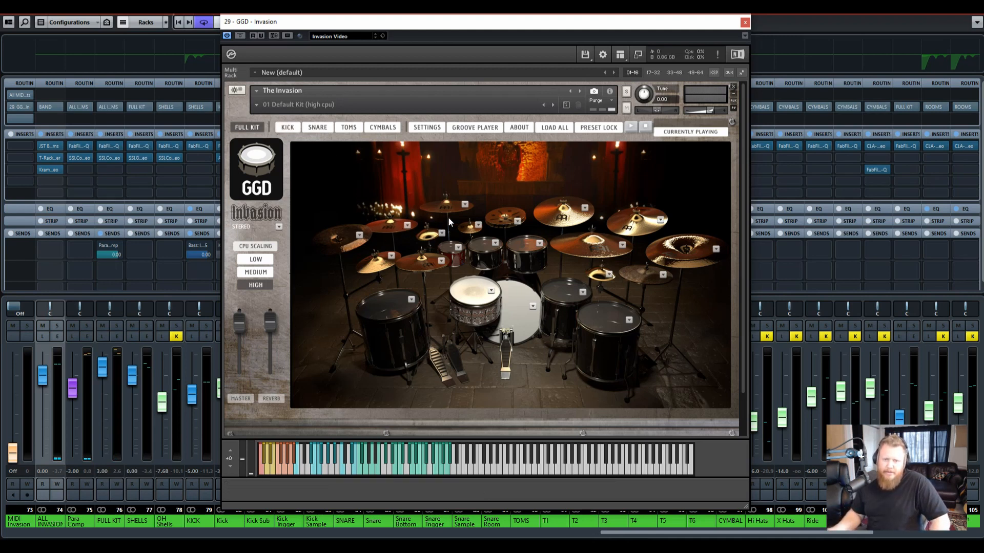
Examine the replacement crash cymbals offered for two of the crashes in the full kit view.
{"action": "left_click", "coordinate": [466, 205]}
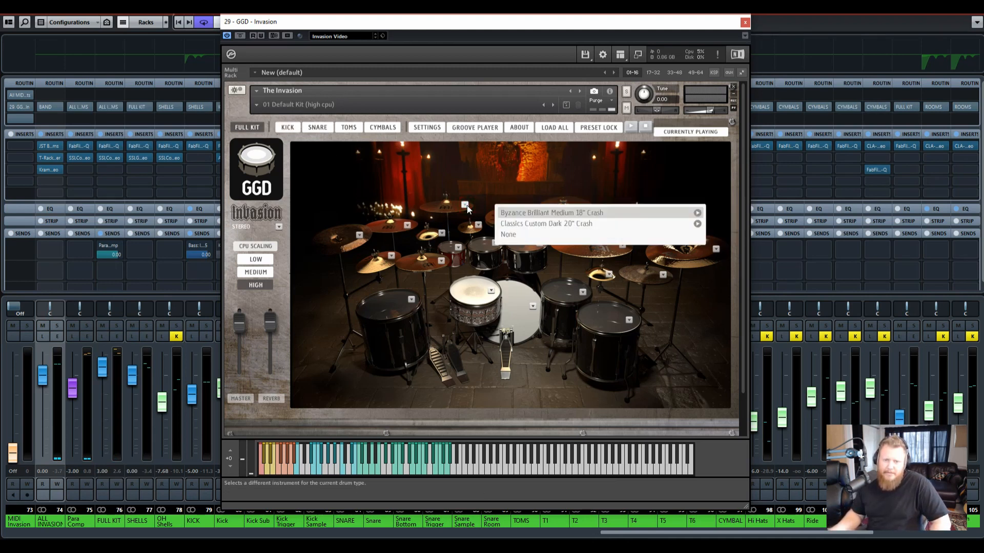
{"action": "left_click", "coordinate": [407, 225]}
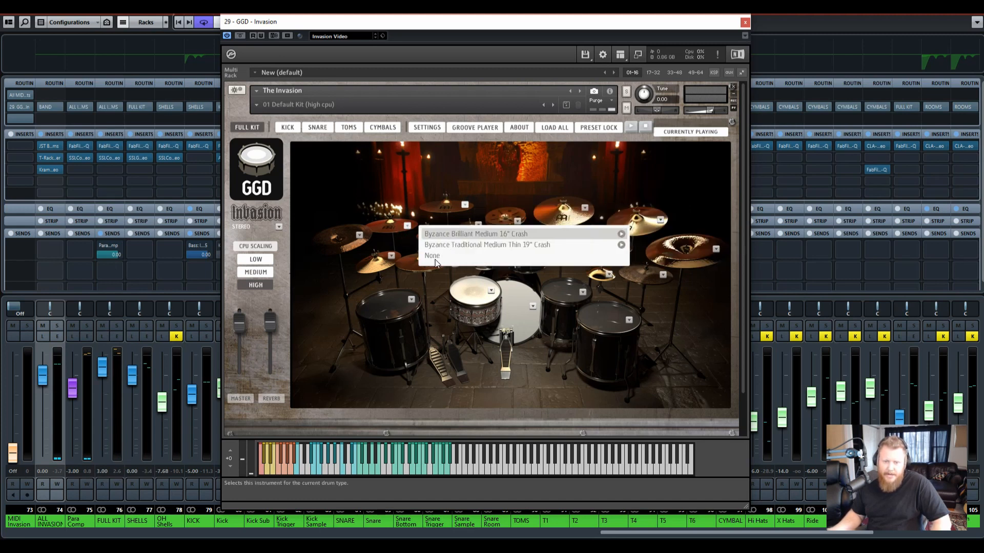
{"action": "left_click", "coordinate": [408, 228]}
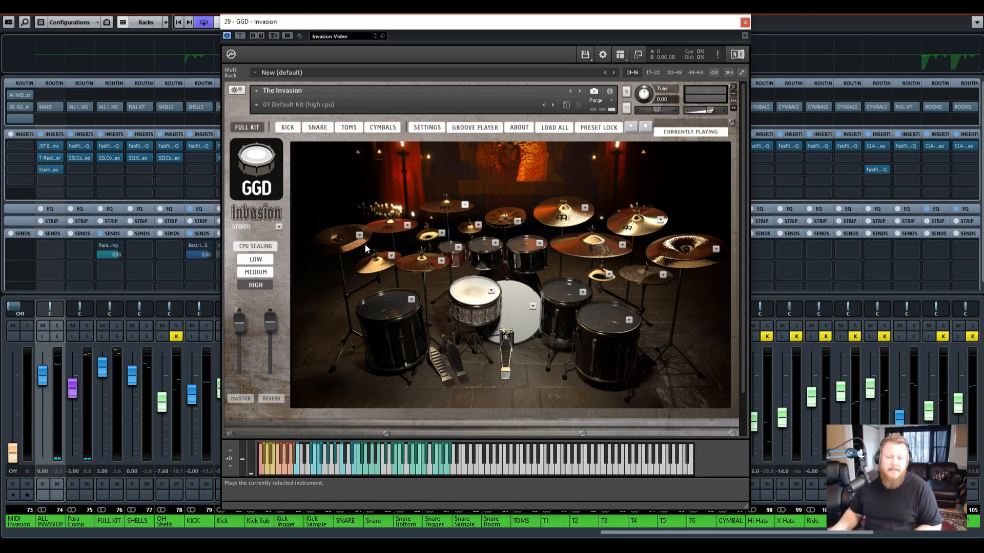
Examine the alternatives offered for the floor toms, the X-hats and the large cymbal beside them.
{"action": "left_click", "coordinate": [582, 293]}
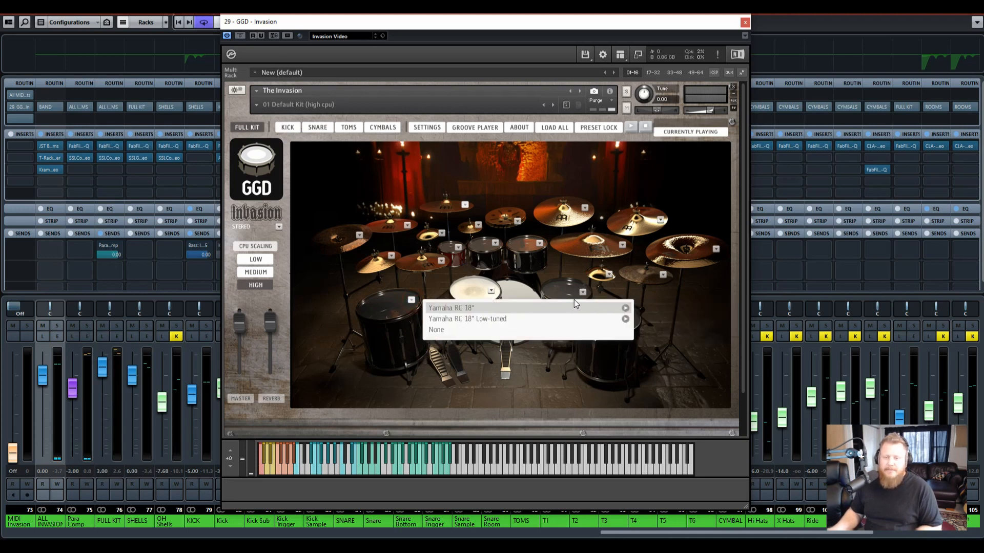
{"action": "left_click", "coordinate": [629, 321]}
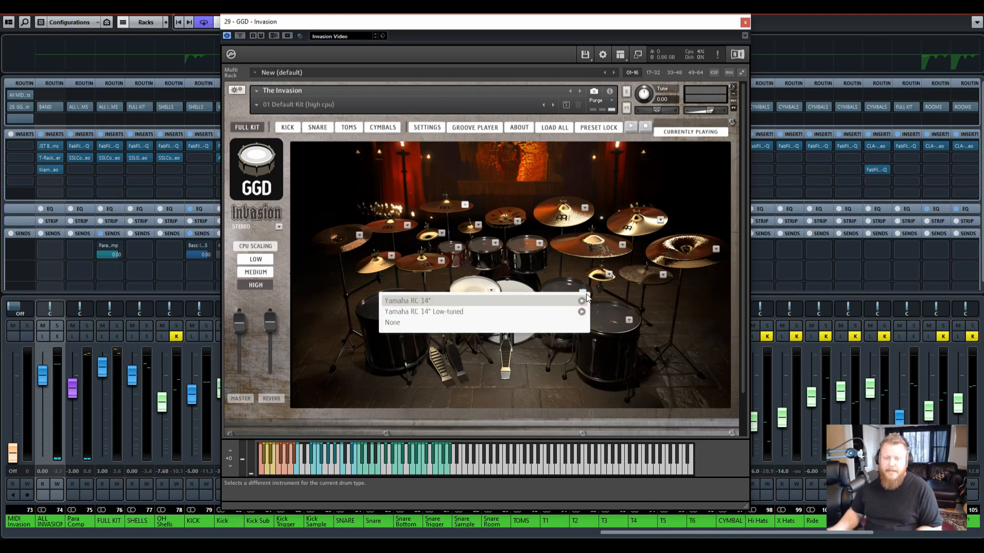
{"action": "left_click", "coordinate": [629, 322]}
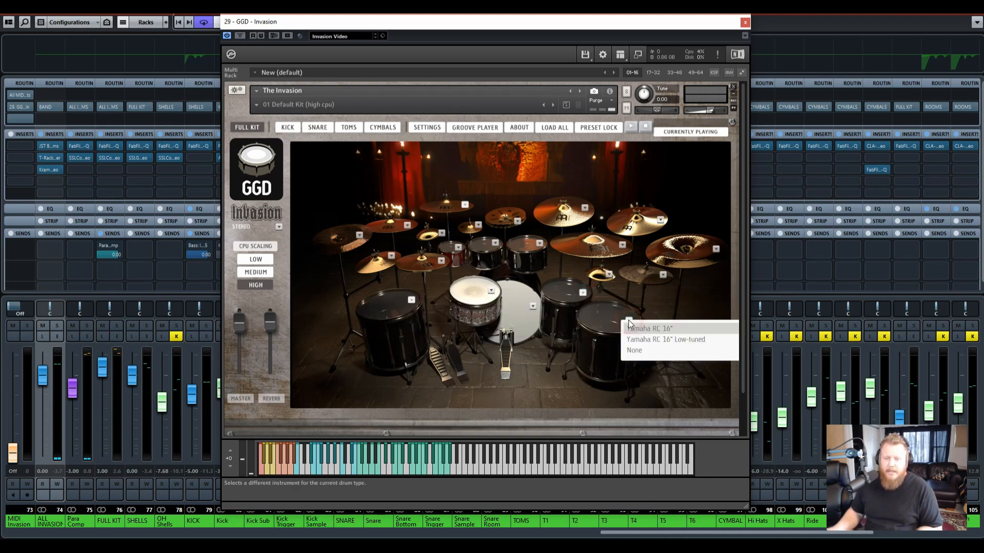
{"action": "left_click", "coordinate": [664, 275]}
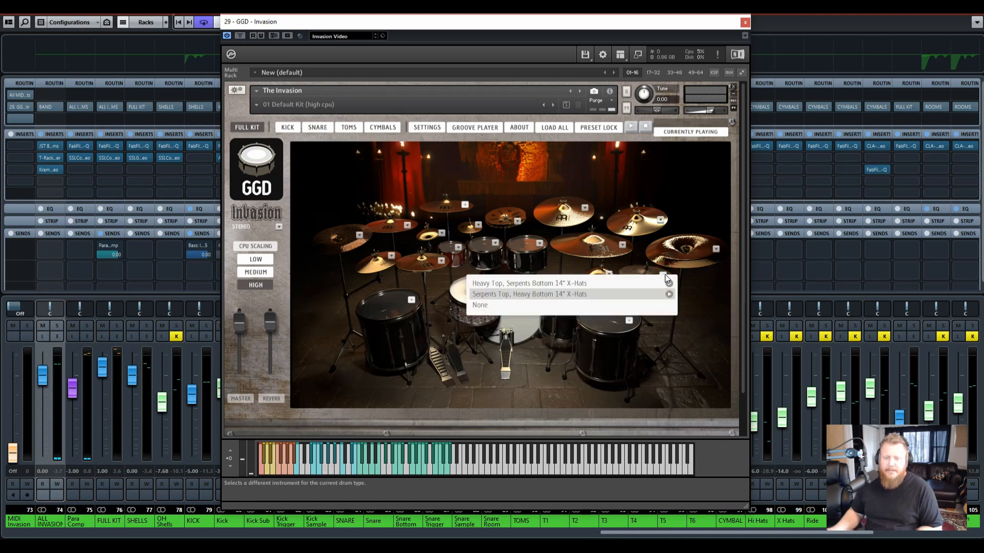
{"action": "left_click", "coordinate": [716, 250]}
{"action": "left_click", "coordinate": [716, 251]}
Examine the snare drum models offered for the kit's snare and keep the current selection.
{"action": "left_click", "coordinate": [491, 291]}
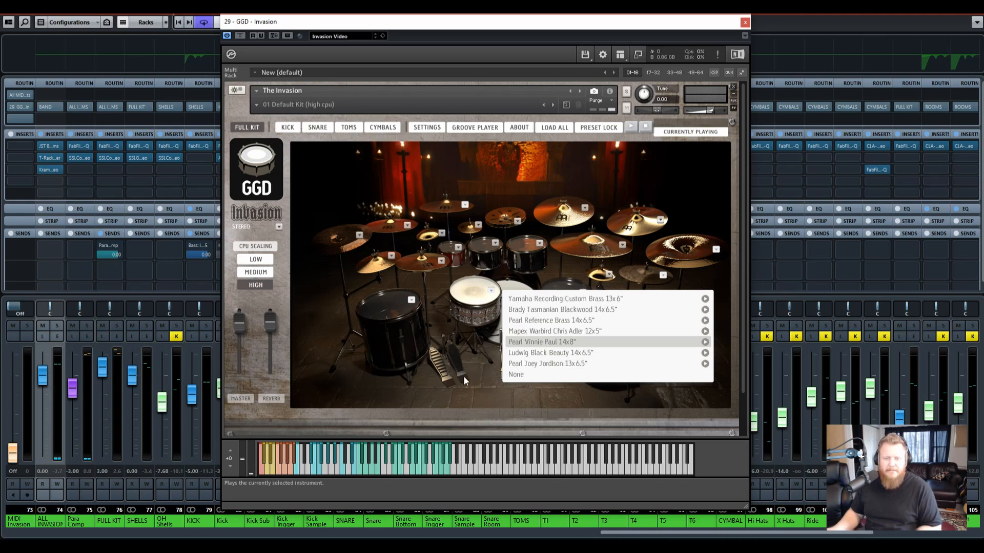
{"action": "left_click", "coordinate": [526, 22]}
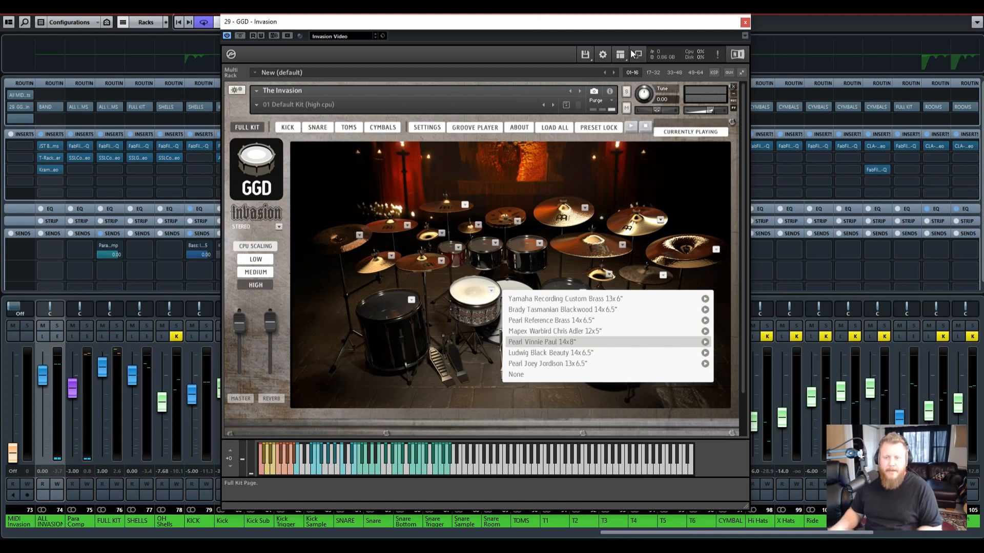
{"action": "left_click", "coordinate": [492, 292]}
{"action": "left_click", "coordinate": [492, 292]}
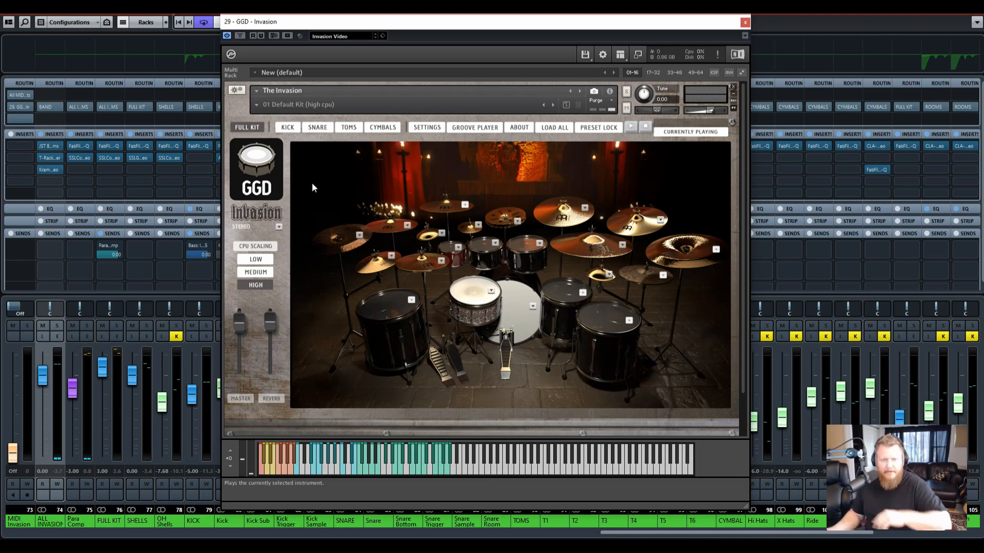
Look through the mixer channels of the kick, snare, toms and cymbals, ending on the kick's channels.
{"action": "left_click", "coordinate": [285, 128]}
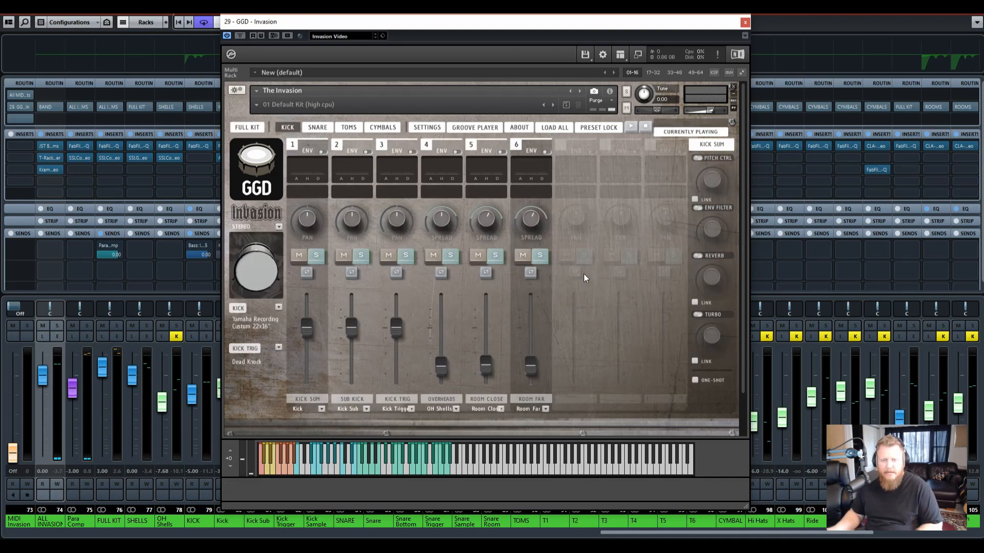
{"action": "left_click", "coordinate": [318, 127]}
{"action": "left_click", "coordinate": [348, 128]}
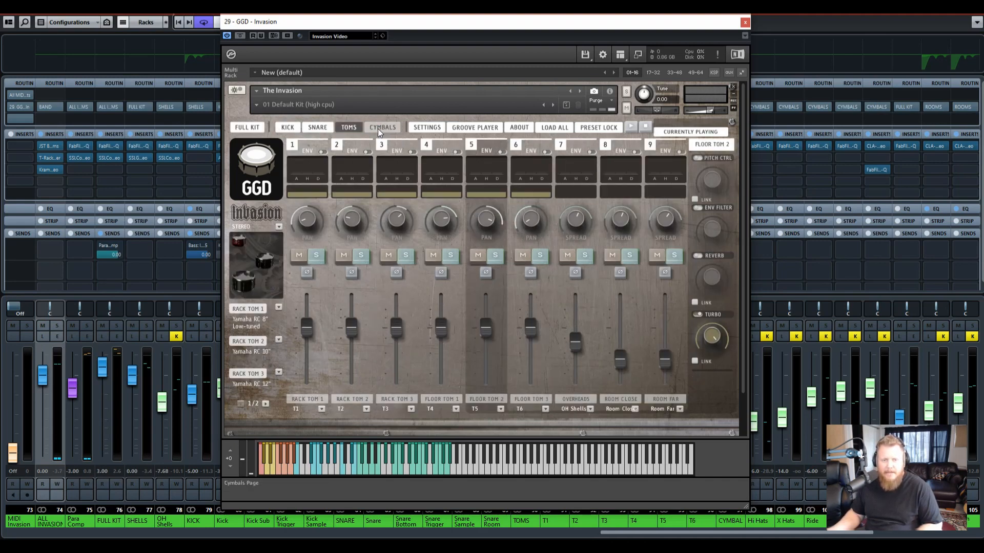
{"action": "left_click", "coordinate": [378, 128]}
{"action": "left_click", "coordinate": [288, 129]}
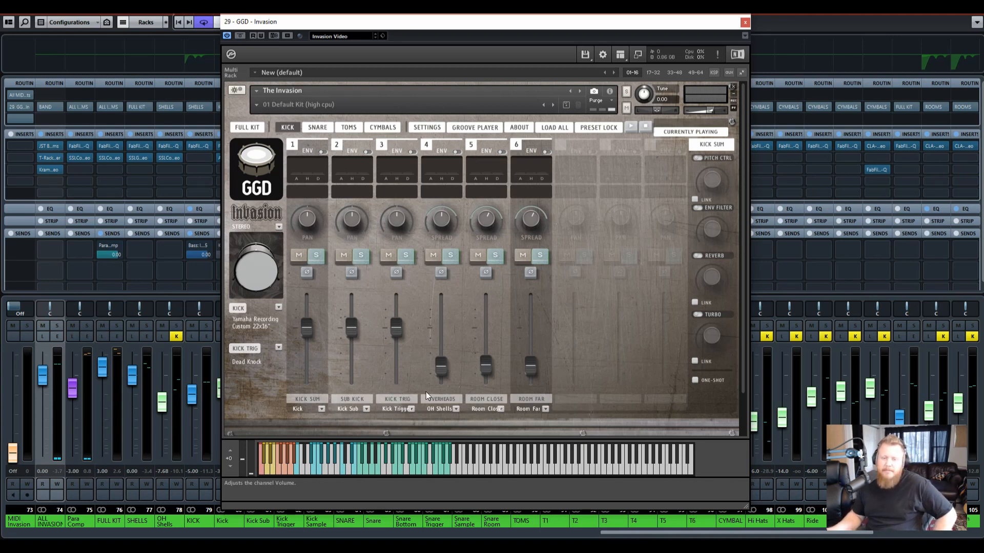
{"action": "left_click", "coordinate": [323, 126]}
{"action": "left_click", "coordinate": [349, 127]}
{"action": "left_click", "coordinate": [384, 127]}
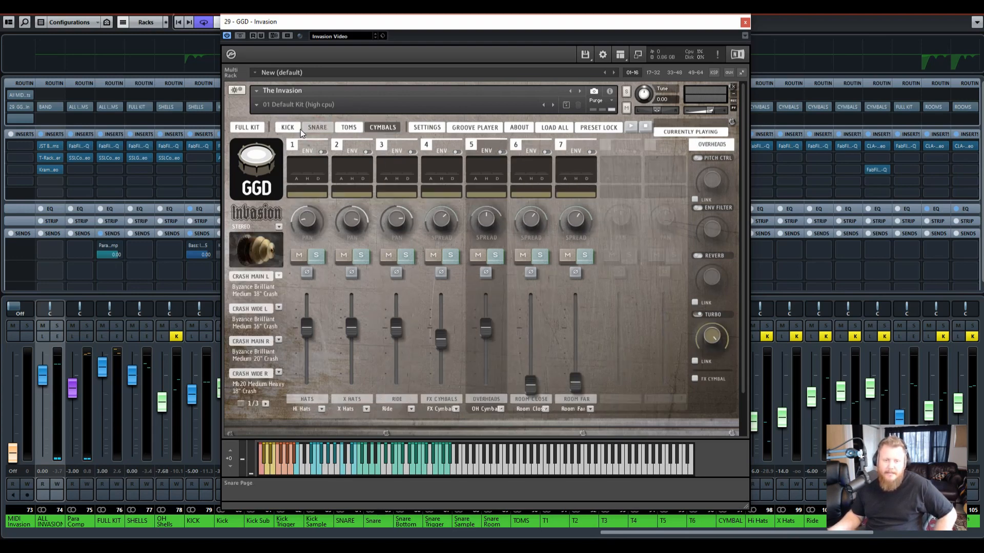
{"action": "left_click", "coordinate": [288, 127]}
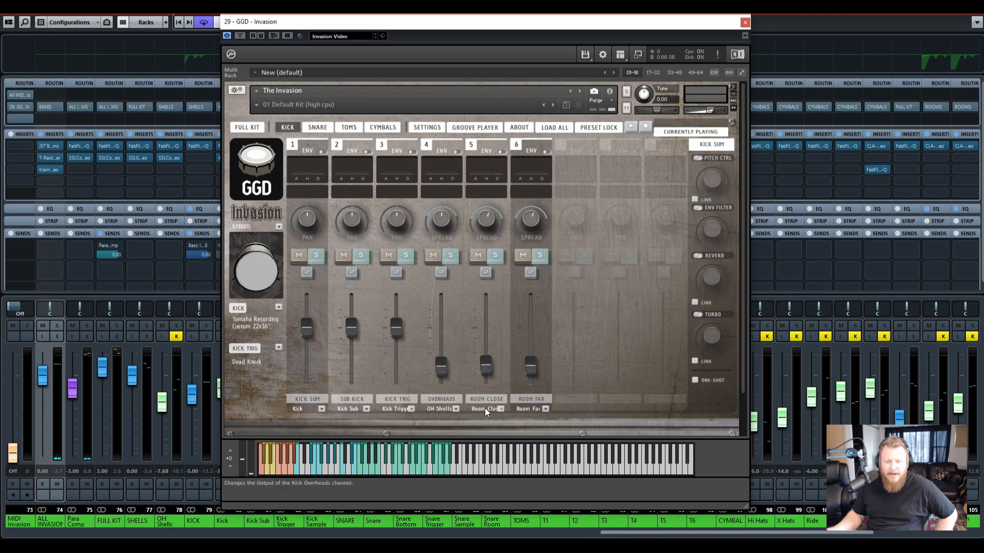
Try the pitch control and the envelope filter on the Kick Sum channel, switching each on and off.
{"action": "left_click", "coordinate": [700, 158]}
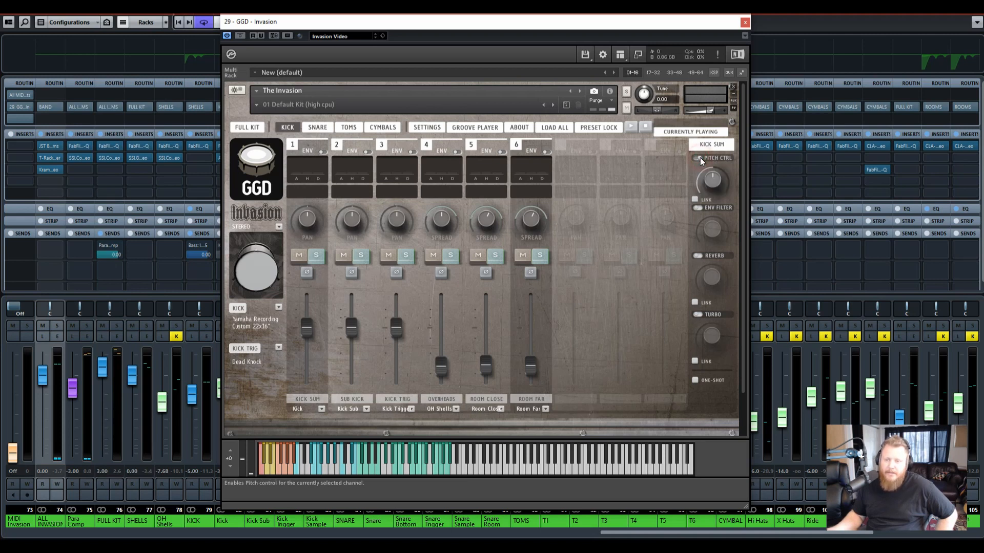
{"action": "left_click", "coordinate": [367, 371]}
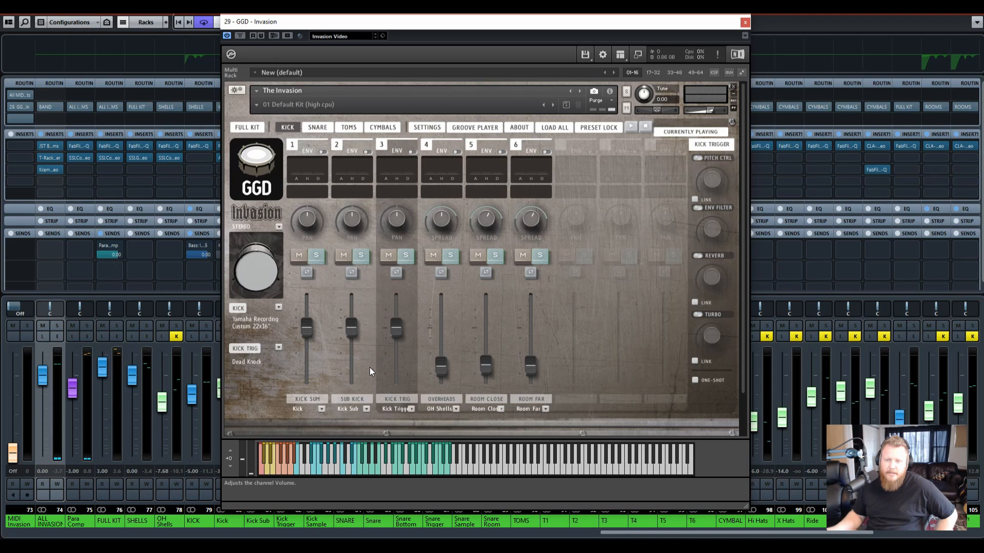
{"action": "left_click", "coordinate": [321, 367]}
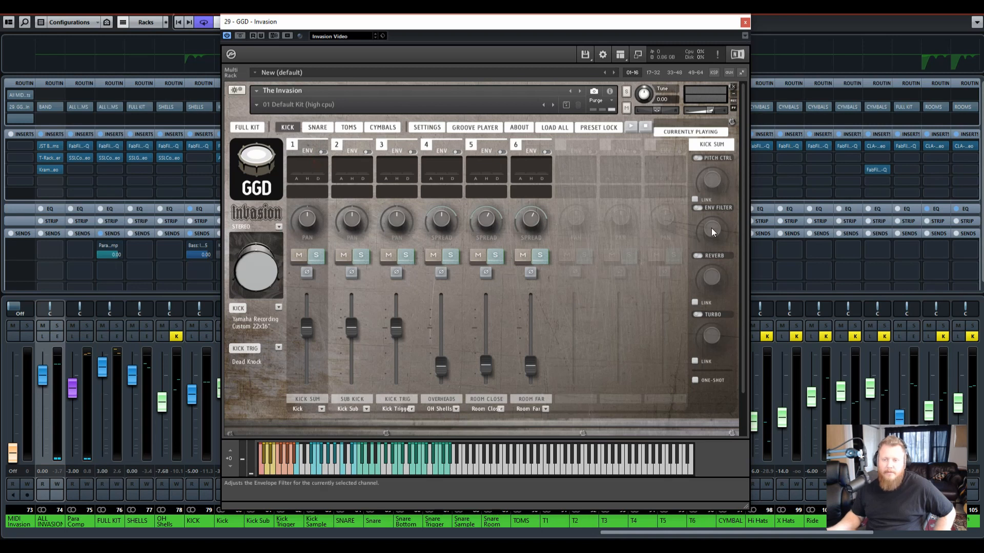
{"action": "left_click", "coordinate": [698, 208]}
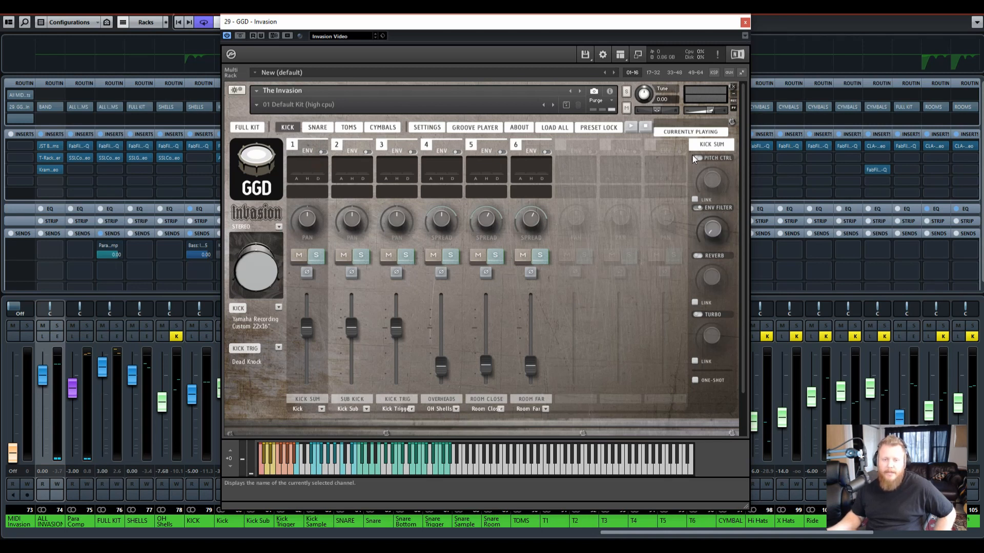
{"action": "left_click", "coordinate": [698, 207]}
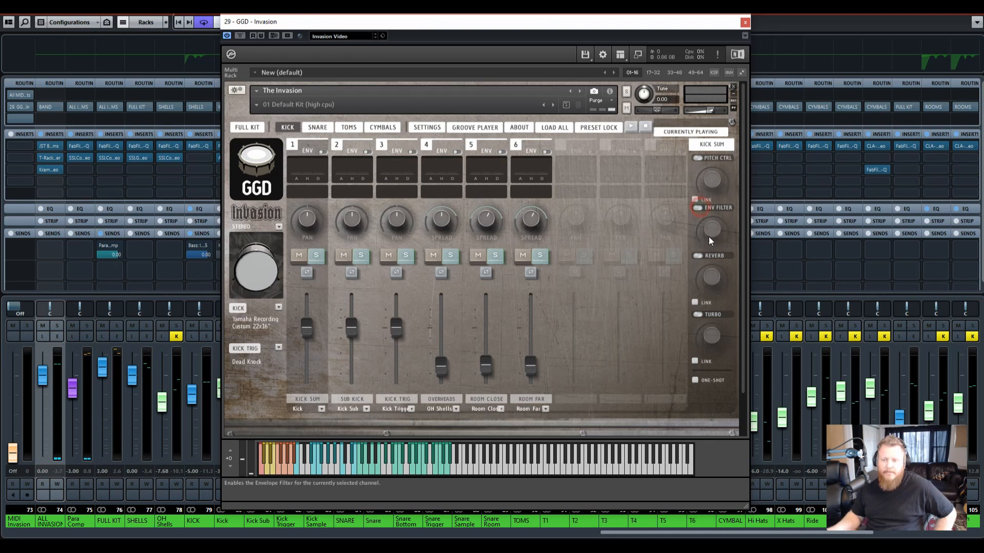
Try the Kick Sum channel's reverb send, compare it with the neighbouring kick channels, and switch the send off.
{"action": "left_click", "coordinate": [703, 256]}
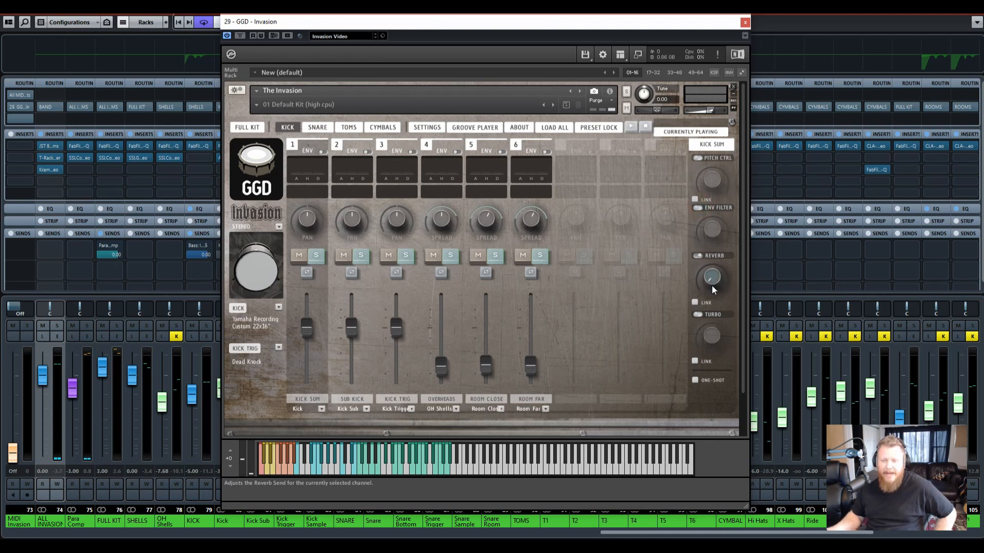
{"action": "left_click", "coordinate": [369, 361]}
{"action": "left_click", "coordinate": [408, 367]}
{"action": "left_click", "coordinate": [355, 362]}
{"action": "left_click", "coordinate": [323, 359]}
{"action": "left_click", "coordinate": [699, 255]}
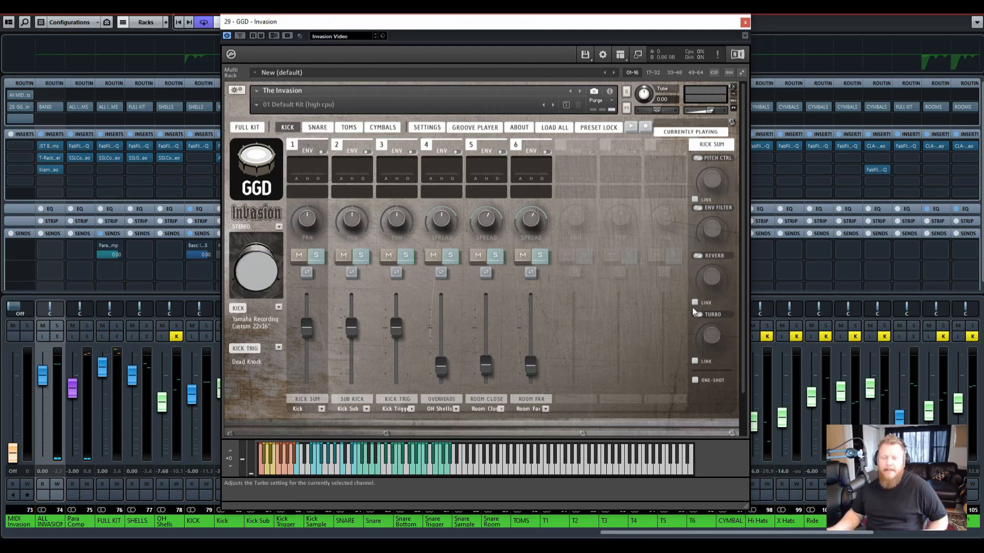
Compare the channel settings of the toms, cymbals and snare, and return to the kick's mixer.
{"action": "left_click", "coordinate": [339, 128]}
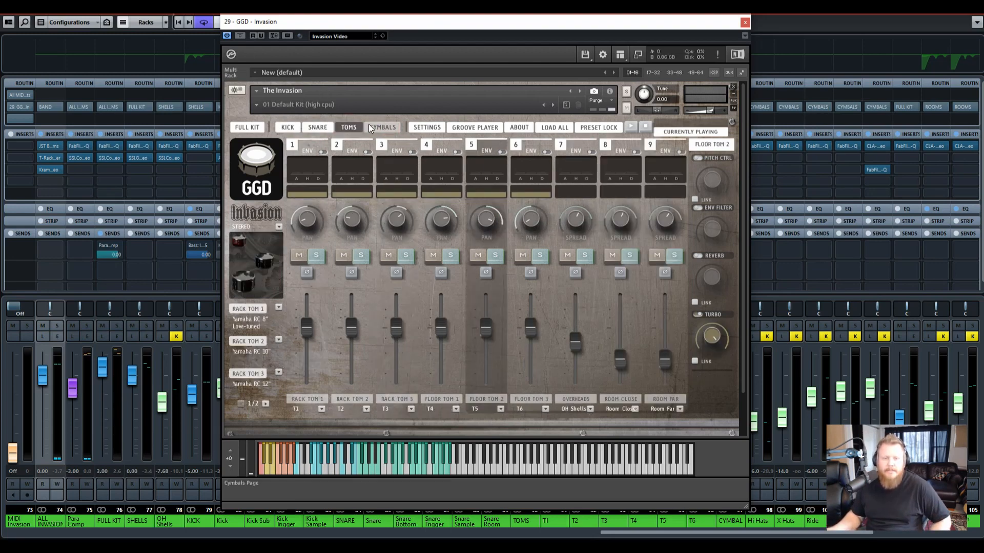
{"action": "left_click", "coordinate": [382, 127]}
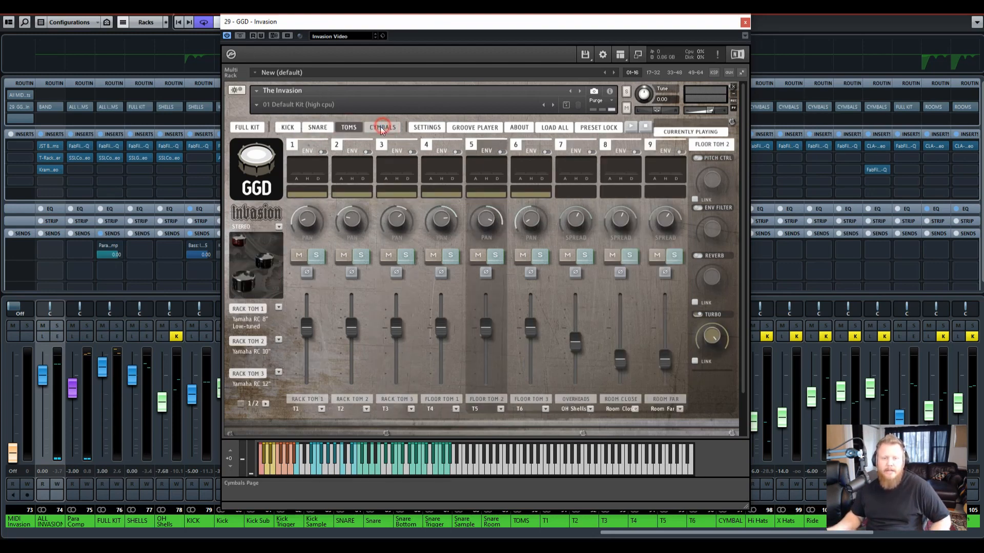
{"action": "left_click", "coordinate": [350, 127]}
{"action": "left_click", "coordinate": [316, 127]}
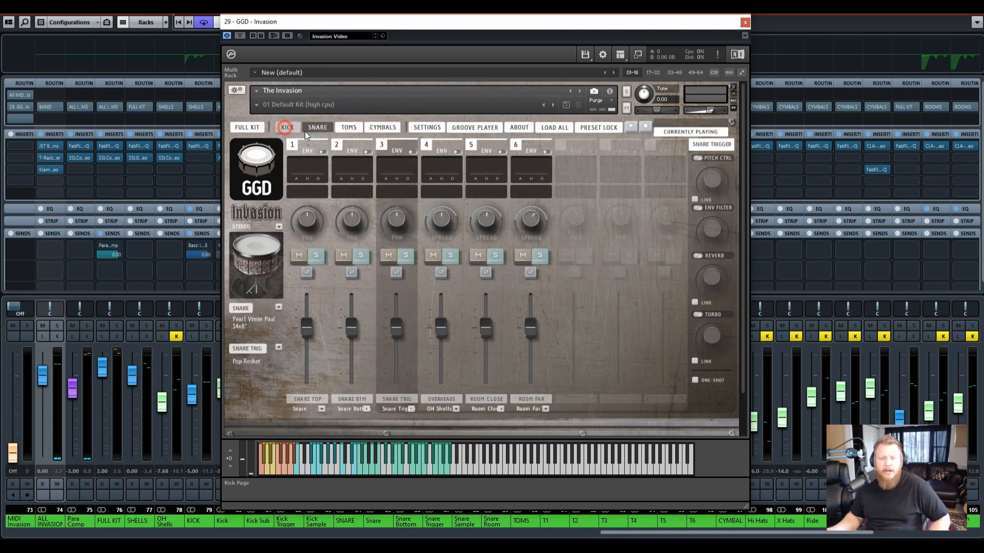
{"action": "left_click", "coordinate": [285, 128]}
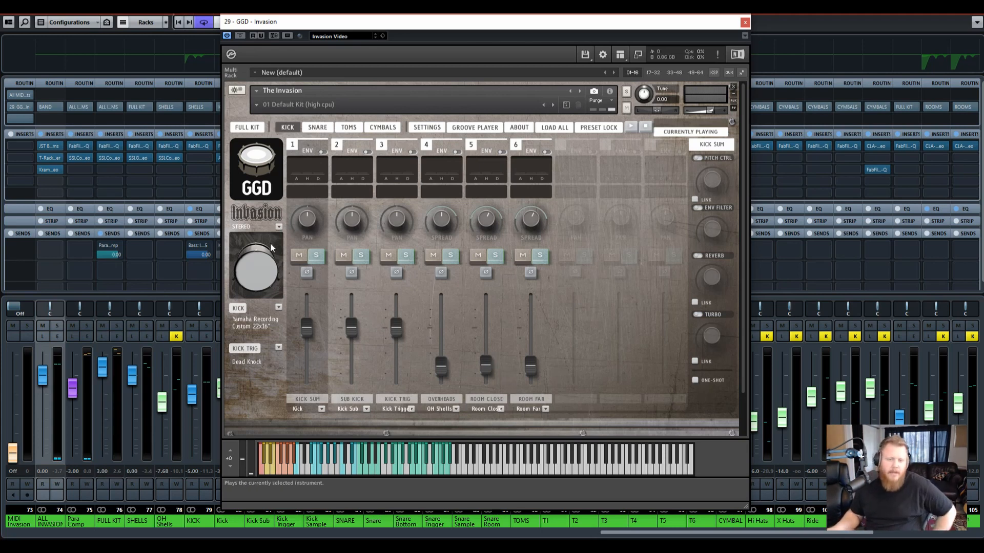
Compare the kick drum models offered in the kick mixer and in the full kit view, keeping the current kick.
{"action": "left_click", "coordinate": [278, 307]}
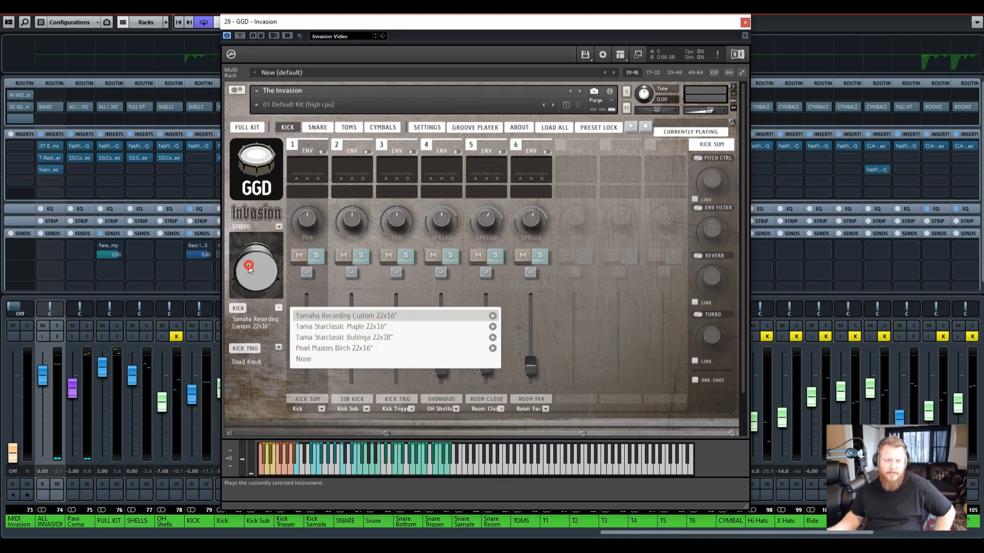
{"action": "left_click", "coordinate": [248, 128]}
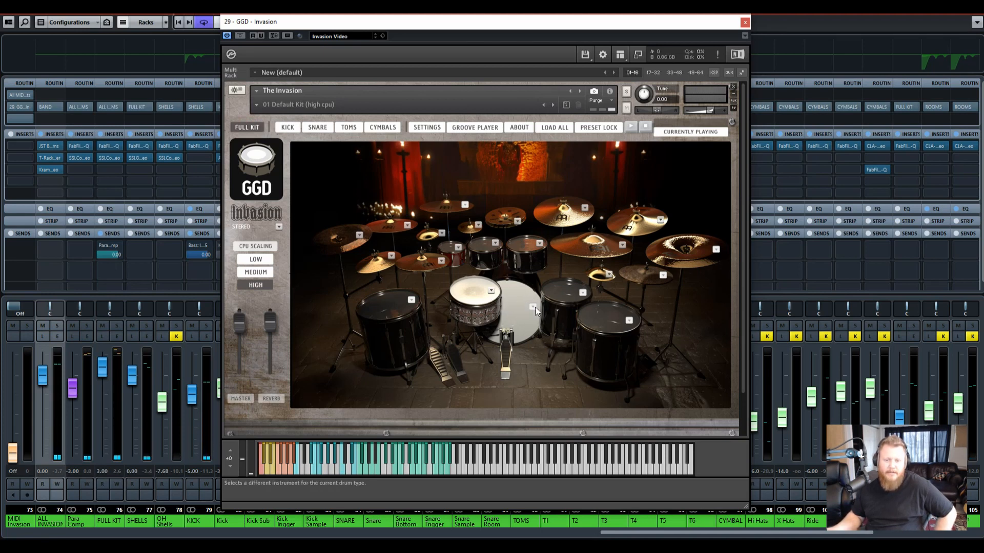
{"action": "left_click", "coordinate": [533, 307]}
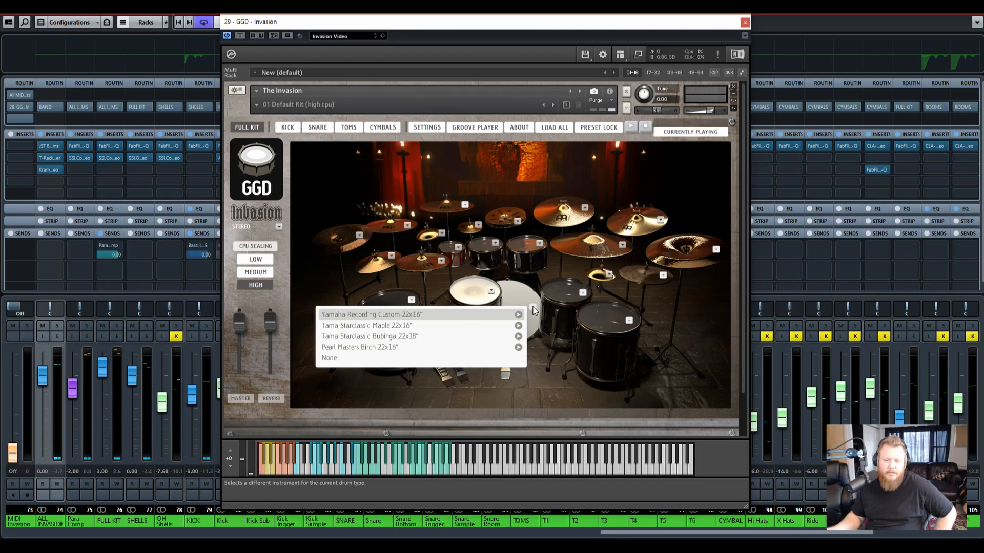
{"action": "left_click", "coordinate": [532, 307]}
{"action": "left_click", "coordinate": [299, 131]}
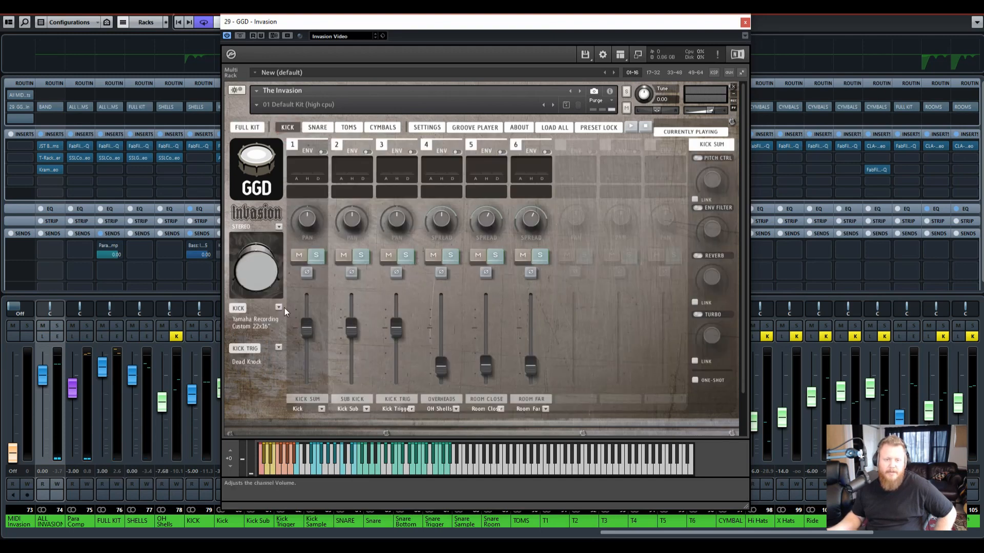
Compare the Kick Sum, Sub Kick and Kick Trigger channels and look through the kick trigger samples, keeping the current one.
{"action": "left_click", "coordinate": [337, 362]}
{"action": "left_click", "coordinate": [385, 358]}
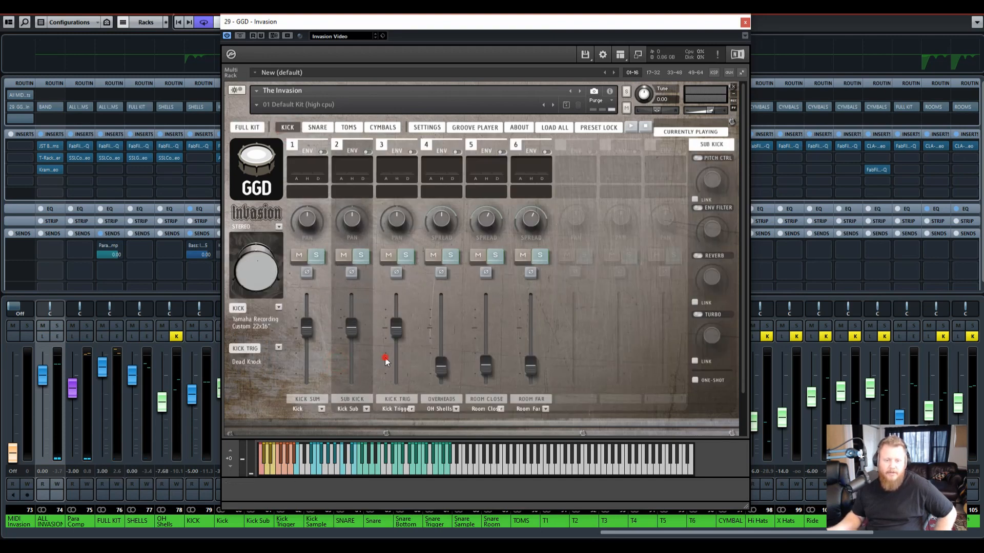
{"action": "left_click", "coordinate": [318, 356]}
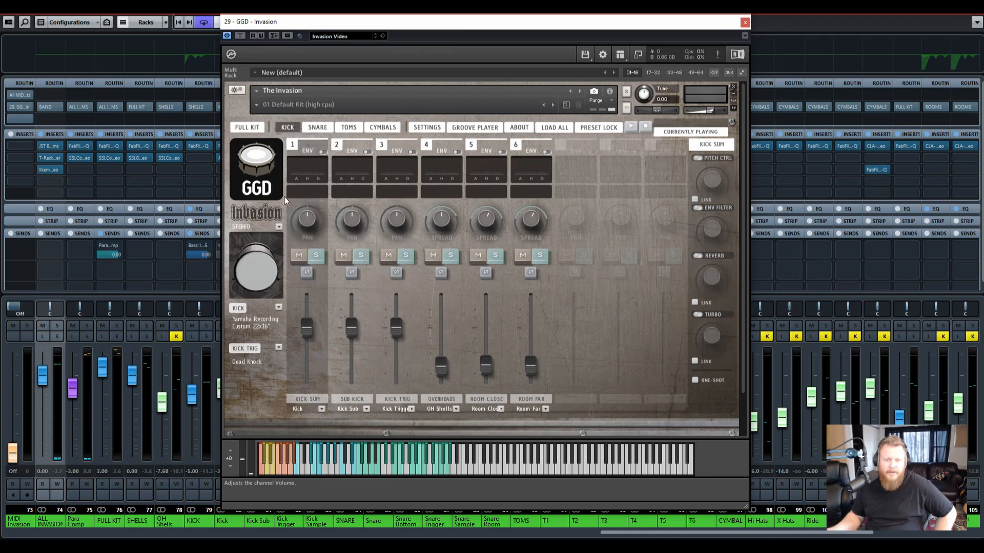
{"action": "left_click", "coordinate": [340, 351]}
{"action": "left_click", "coordinate": [383, 350]}
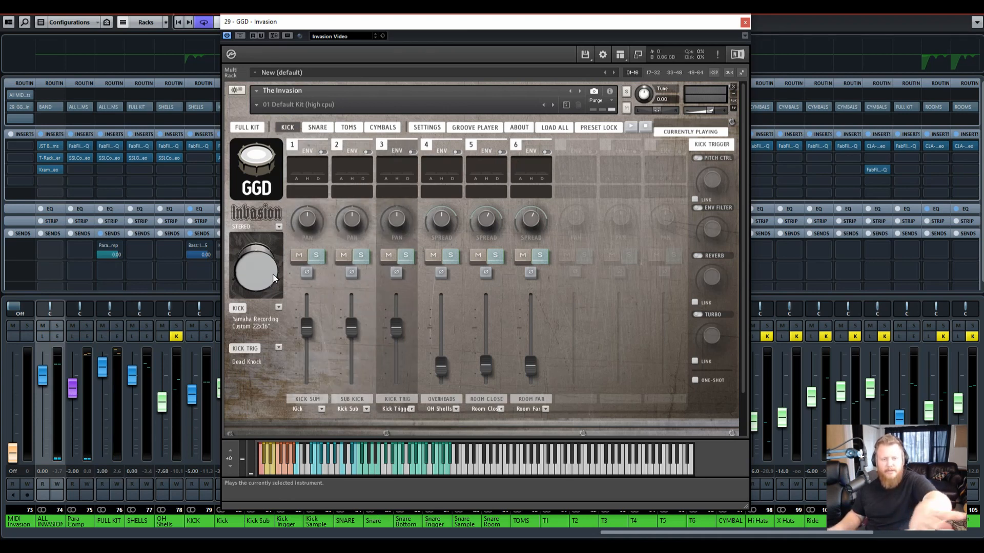
{"action": "left_click", "coordinate": [294, 355]}
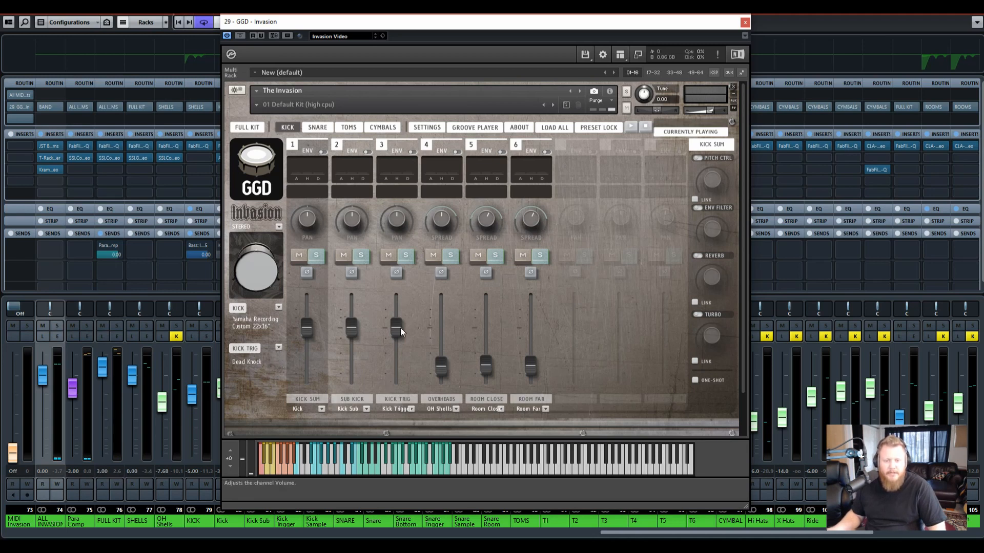
{"action": "left_click", "coordinate": [278, 347]}
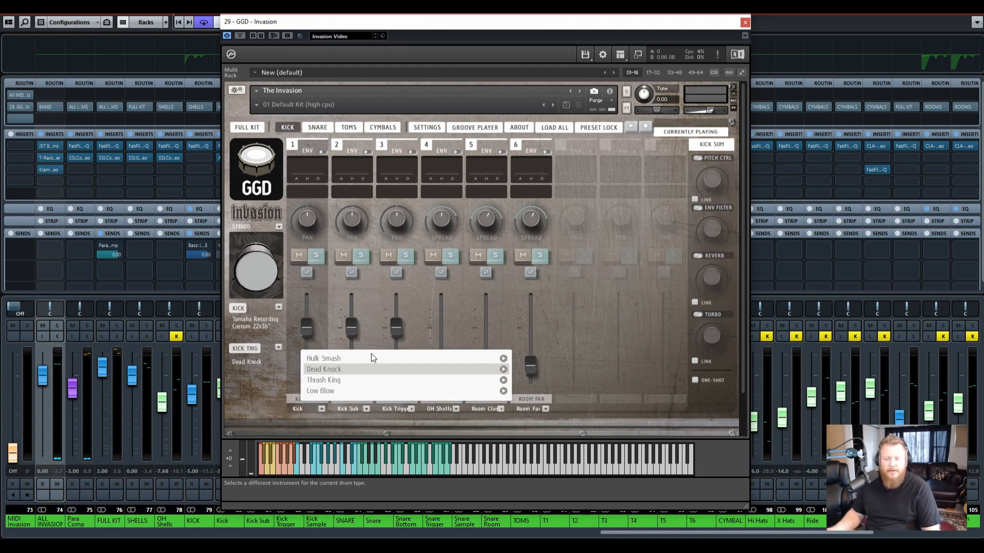
{"action": "left_click", "coordinate": [509, 328]}
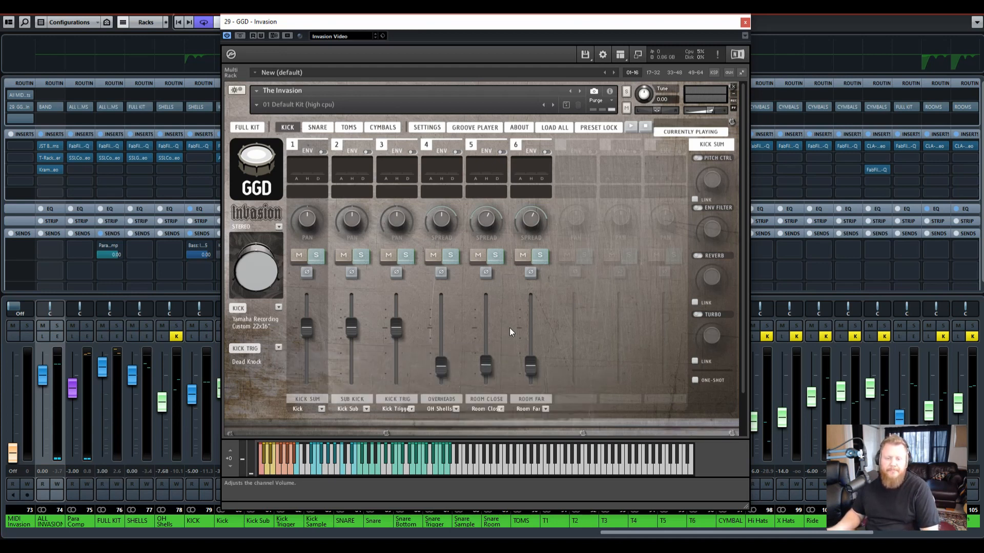
Look through the snare and snare trigger samples, comparing the snare mixer with the kick mixer and keeping the current choices.
{"action": "left_click", "coordinate": [315, 128]}
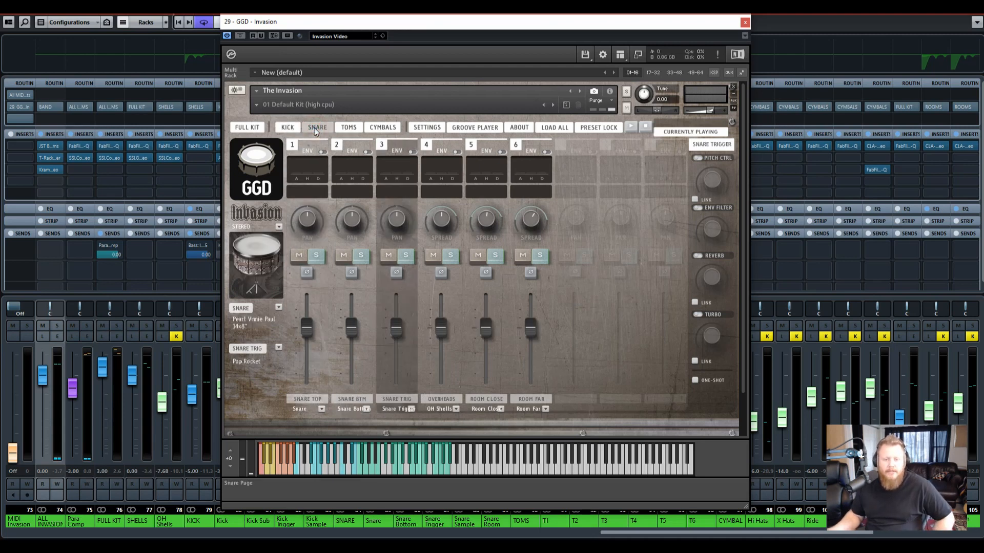
{"action": "left_click", "coordinate": [279, 308]}
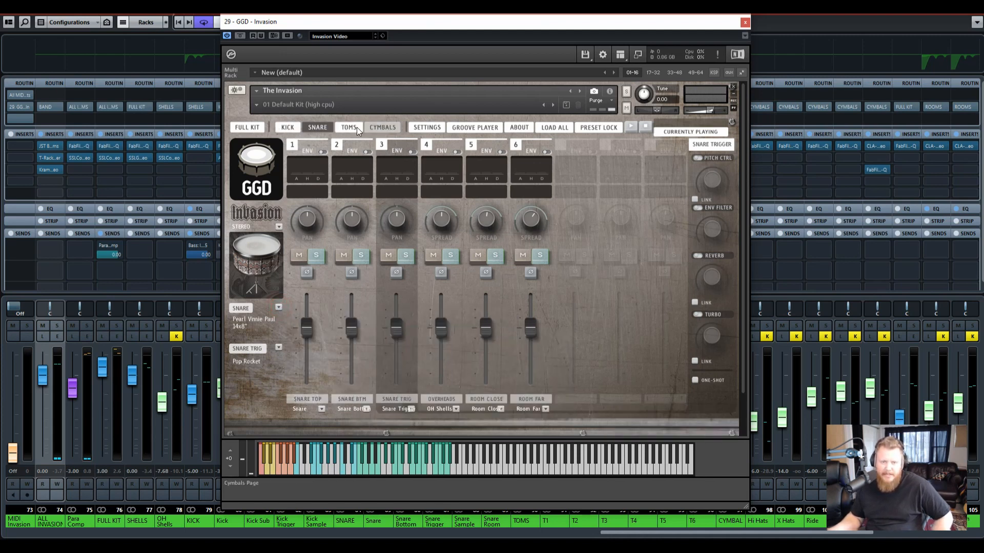
{"action": "left_click", "coordinate": [289, 129]}
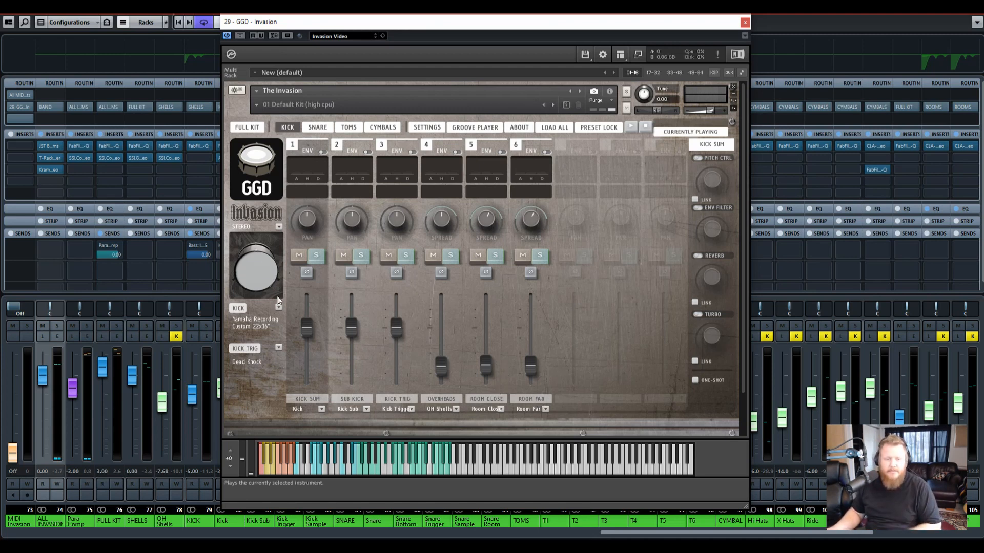
{"action": "left_click", "coordinate": [313, 127]}
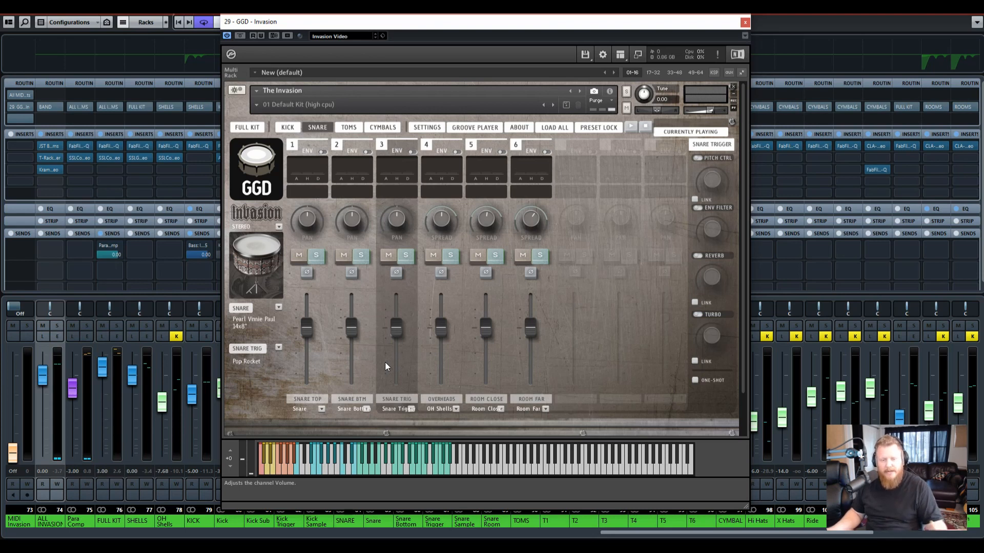
{"action": "left_click", "coordinate": [278, 348]}
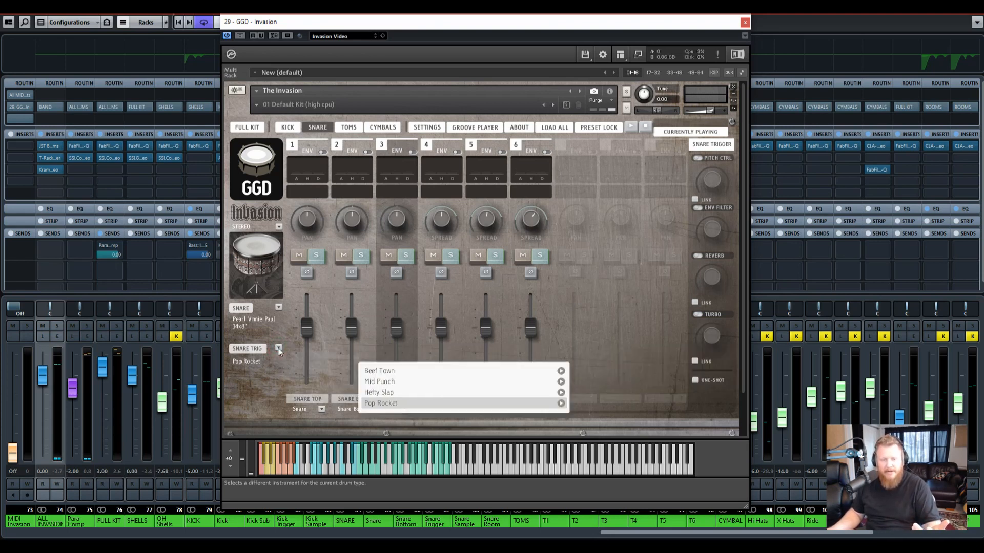
{"action": "left_click", "coordinate": [279, 348]}
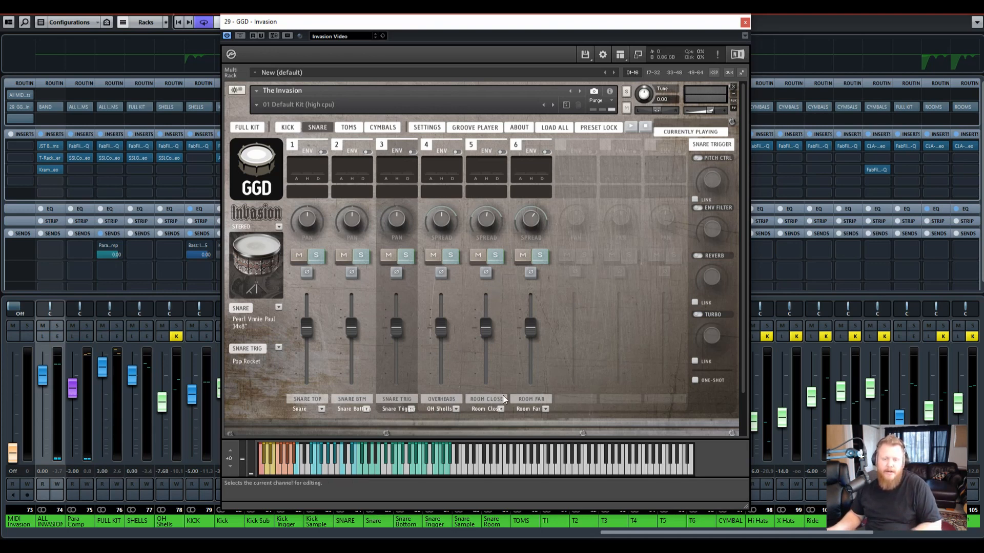
{"action": "left_click", "coordinate": [287, 129]}
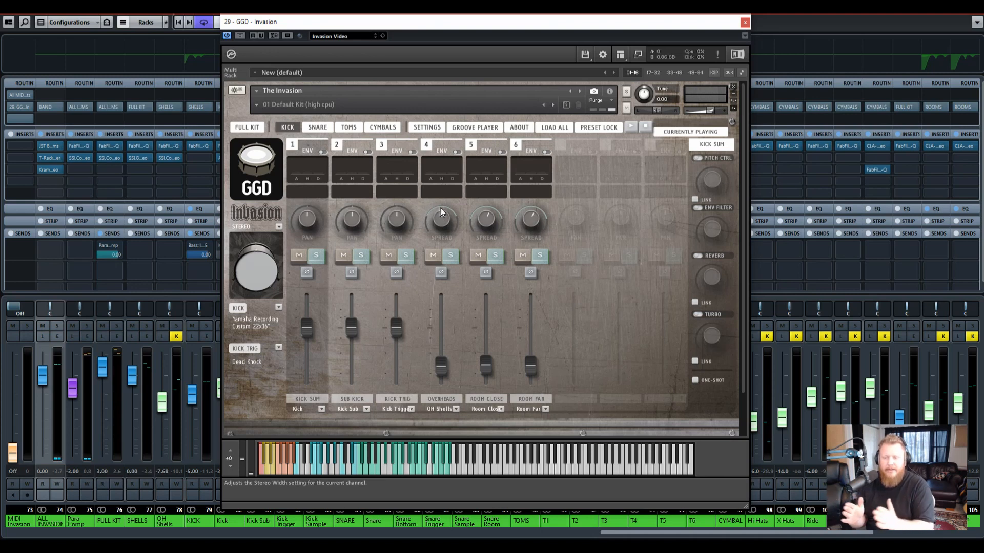
{"action": "left_click", "coordinate": [321, 130]}
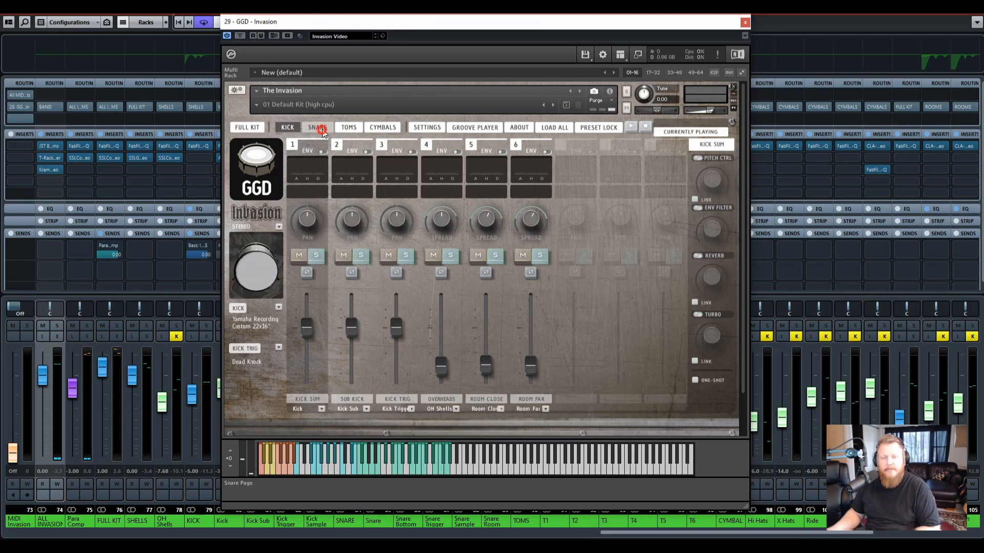
Compare the three rack tom channels in the toms mixer and look through the Rack Tom 1 models, keeping the current drum.
{"action": "left_click", "coordinate": [352, 127]}
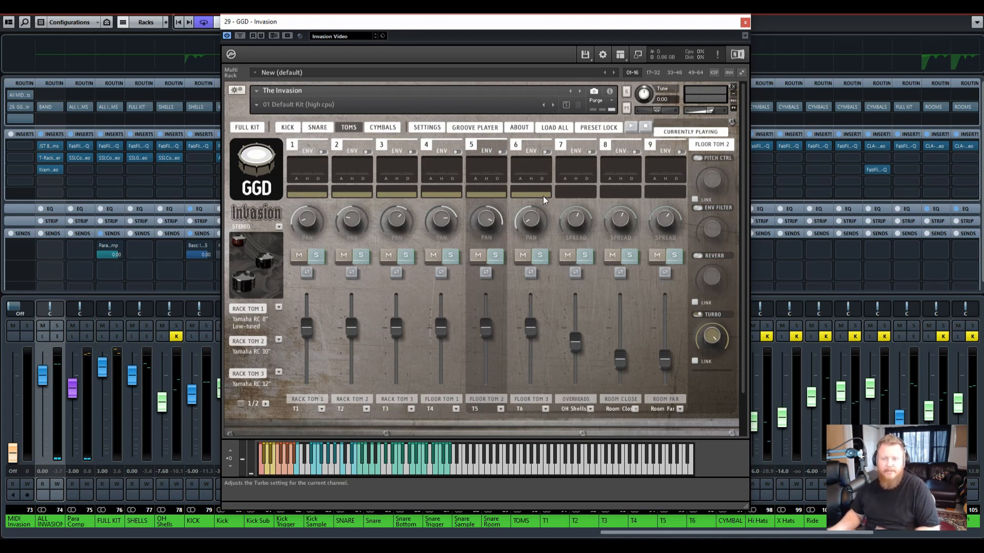
{"action": "left_click", "coordinate": [306, 399]}
{"action": "left_click", "coordinate": [352, 399]}
{"action": "left_click", "coordinate": [395, 399]}
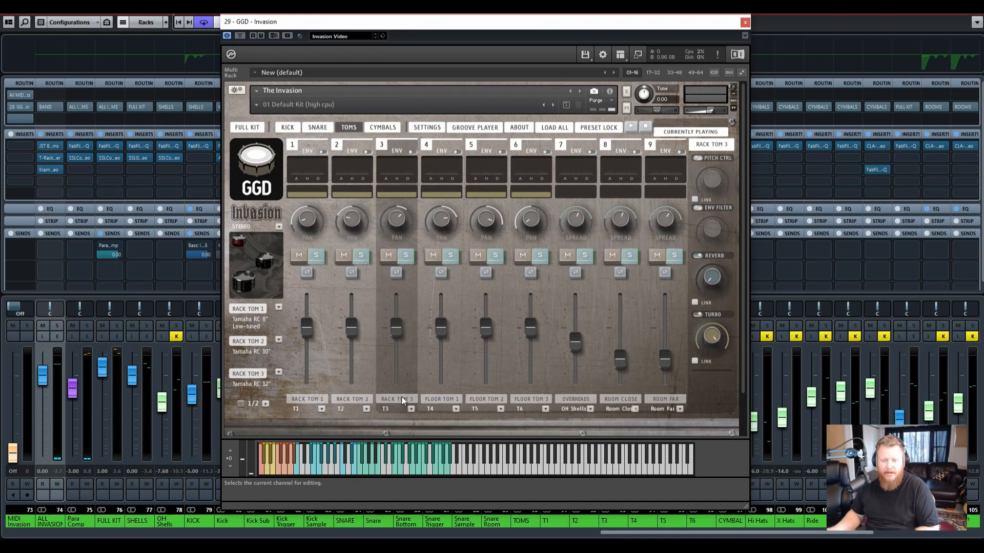
{"action": "left_click", "coordinate": [279, 307]}
{"action": "left_click", "coordinate": [279, 307]}
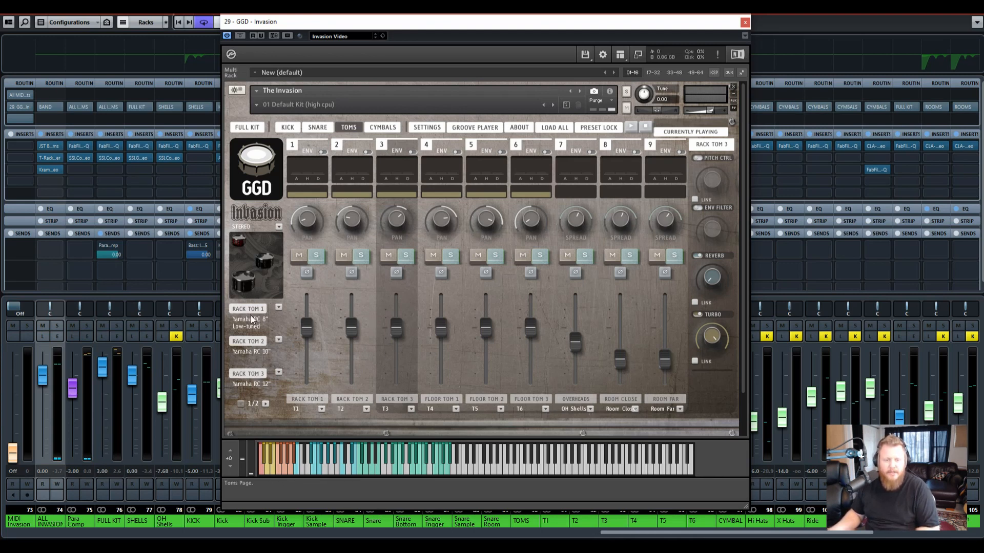
Compare the Floor Tom 1 and Rack Tom 1 channels, and page between the rack tom and floor tom model selectors.
{"action": "left_click", "coordinate": [446, 400]}
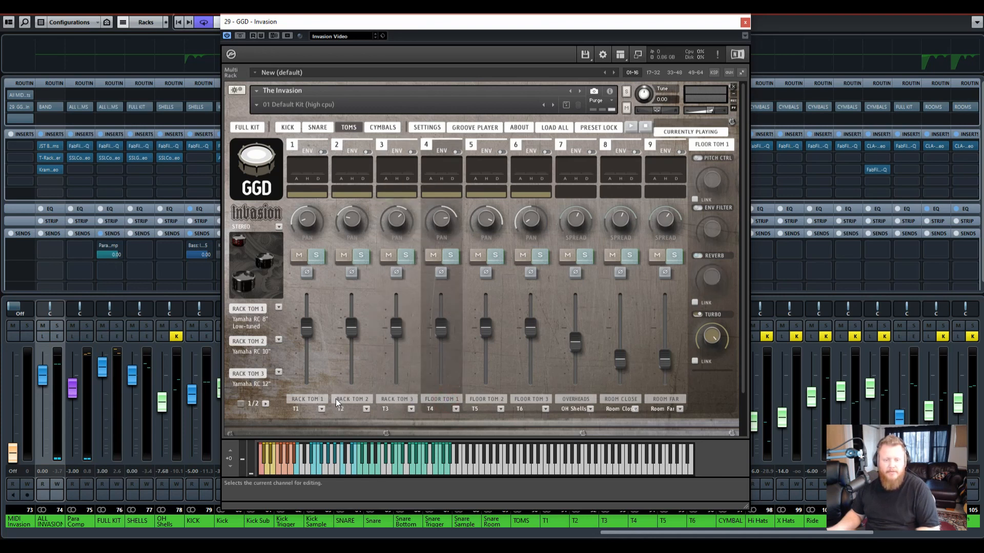
{"action": "left_click", "coordinate": [309, 400]}
{"action": "left_click", "coordinate": [265, 404]}
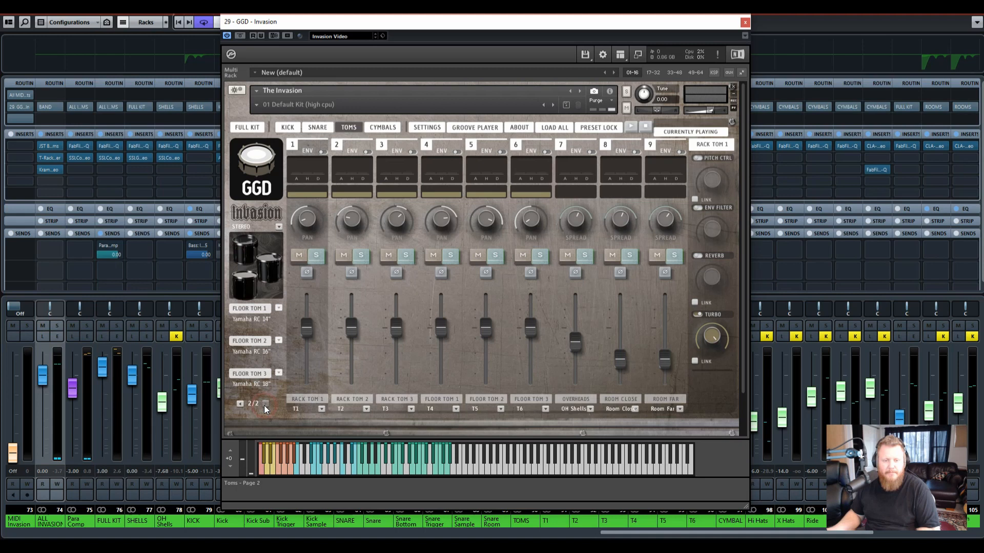
{"action": "left_click", "coordinate": [240, 404]}
{"action": "left_click", "coordinate": [265, 405]}
{"action": "left_click", "coordinate": [240, 403]}
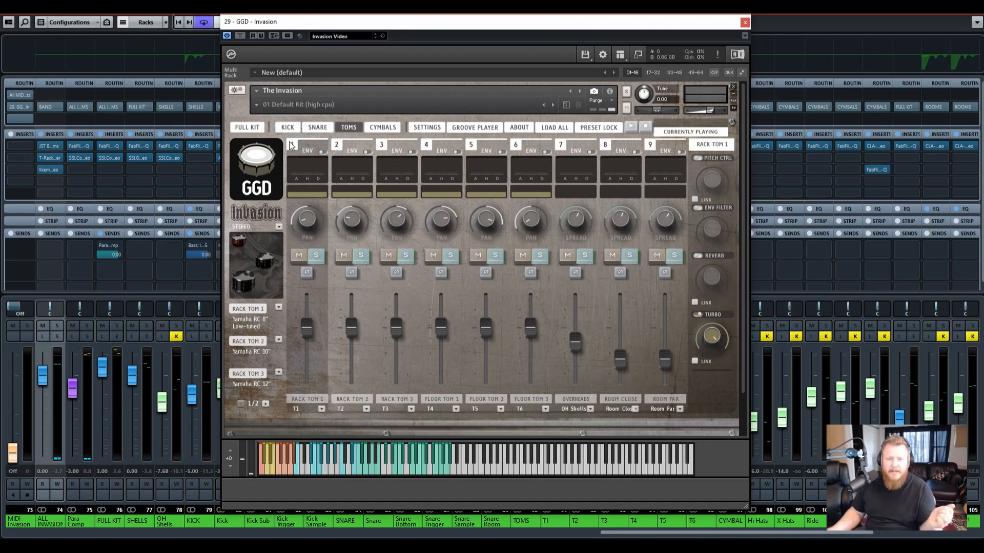
Compare the full kit view with the toms and cymbals mixers, finishing on the cymbals mixer.
{"action": "left_click", "coordinate": [251, 128]}
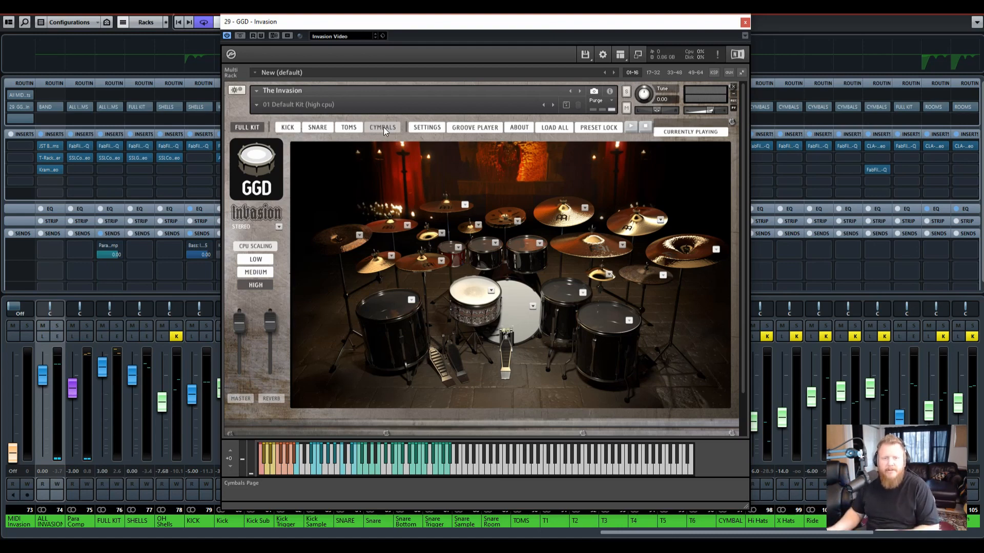
{"action": "left_click", "coordinate": [346, 128]}
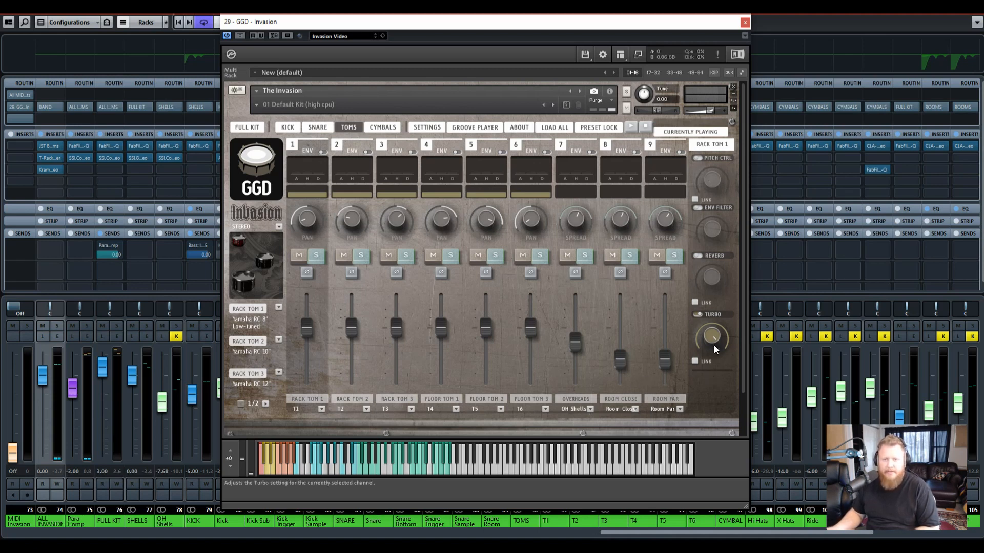
{"action": "left_click", "coordinate": [382, 129]}
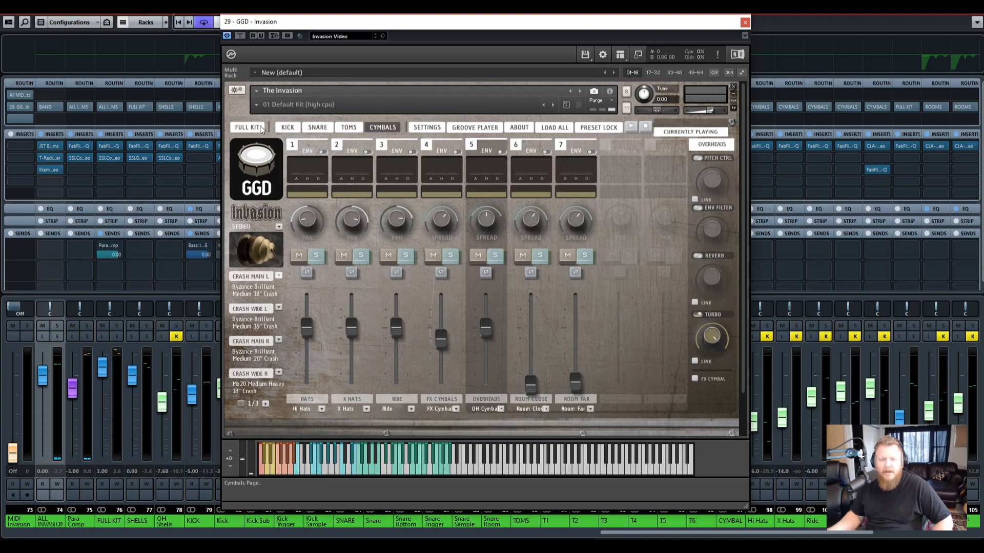
{"action": "left_click", "coordinate": [247, 128]}
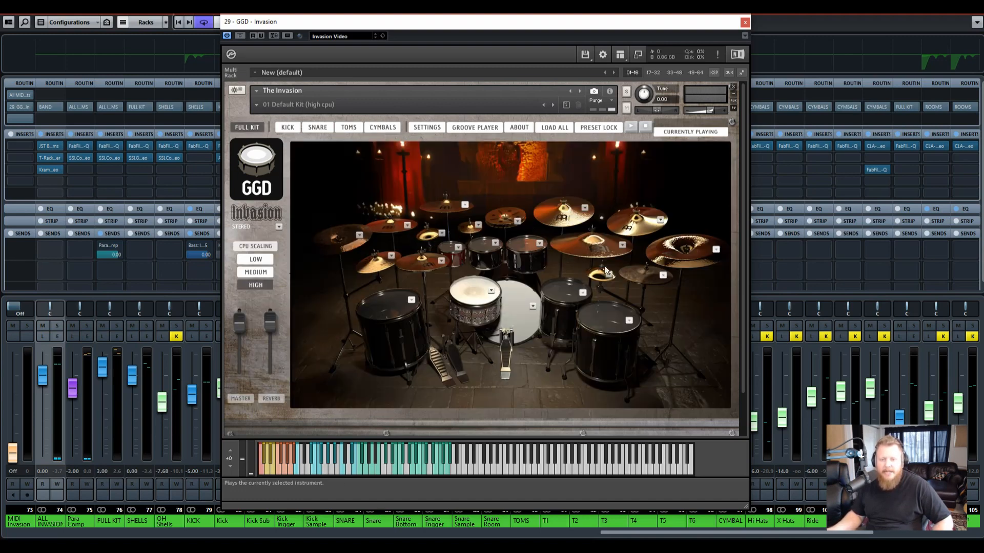
{"action": "left_click", "coordinate": [382, 130]}
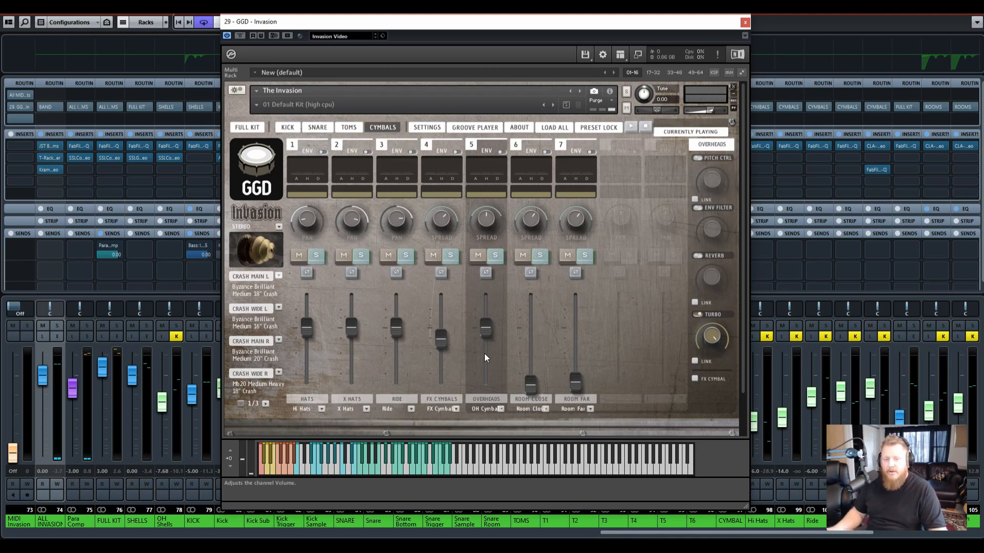
Examine the cymbal mixer's overhead and room levels in the settings, and return to the MIDI mappings.
{"action": "left_click", "coordinate": [429, 127]}
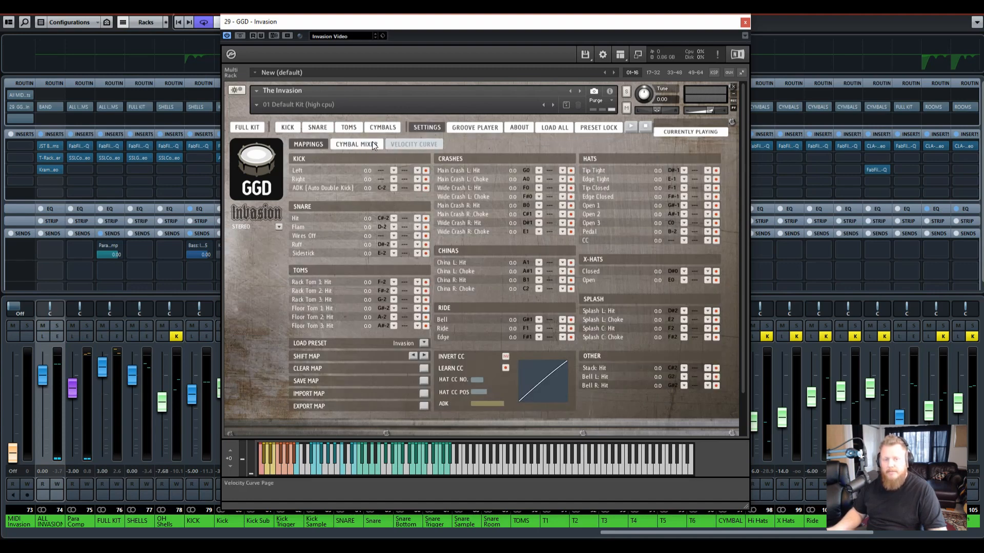
{"action": "left_click", "coordinate": [358, 144]}
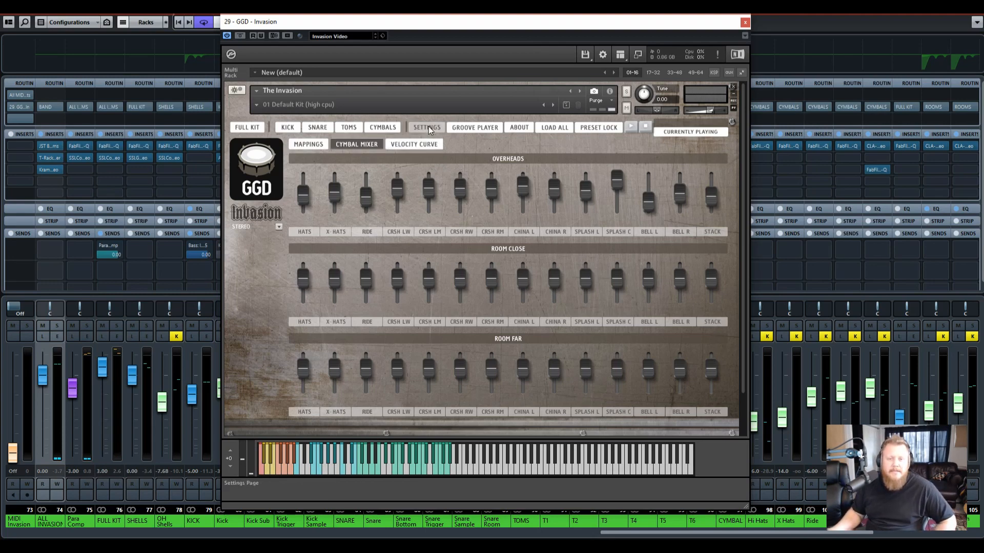
{"action": "left_click", "coordinate": [313, 145]}
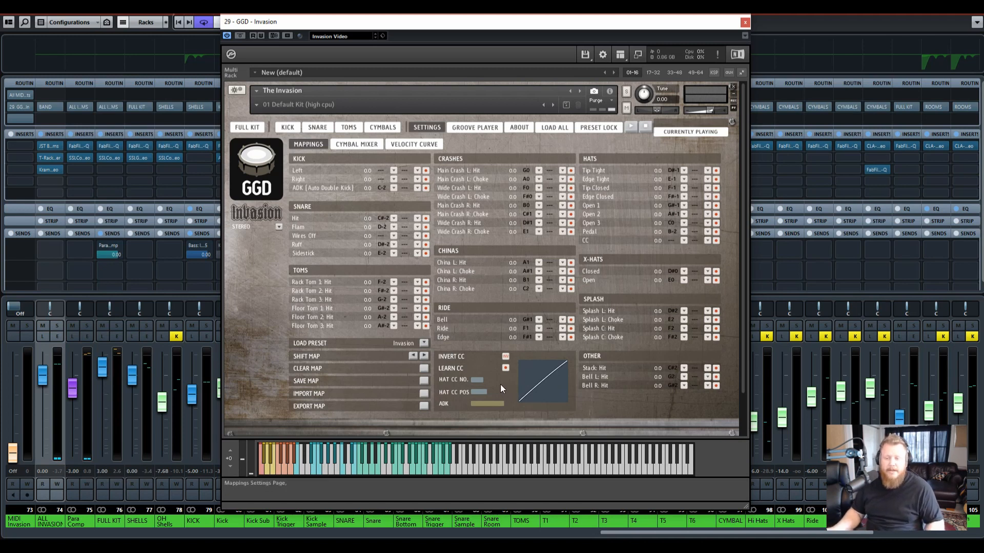
Look through the mapping presets and the notes assignable to the snare hit, and try the hi-hat CC curve, keeping the current map.
{"action": "left_click", "coordinate": [423, 343]}
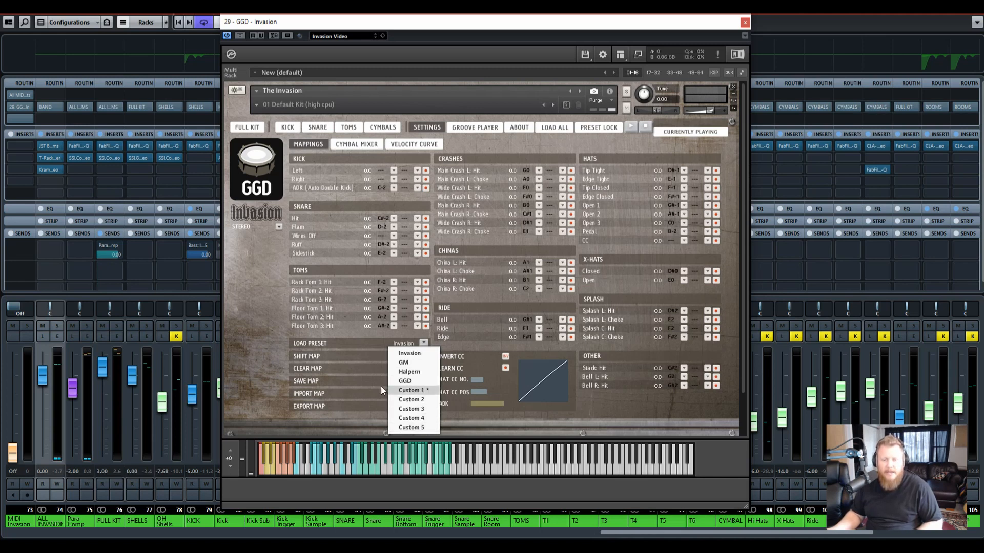
{"action": "left_click", "coordinate": [257, 311]}
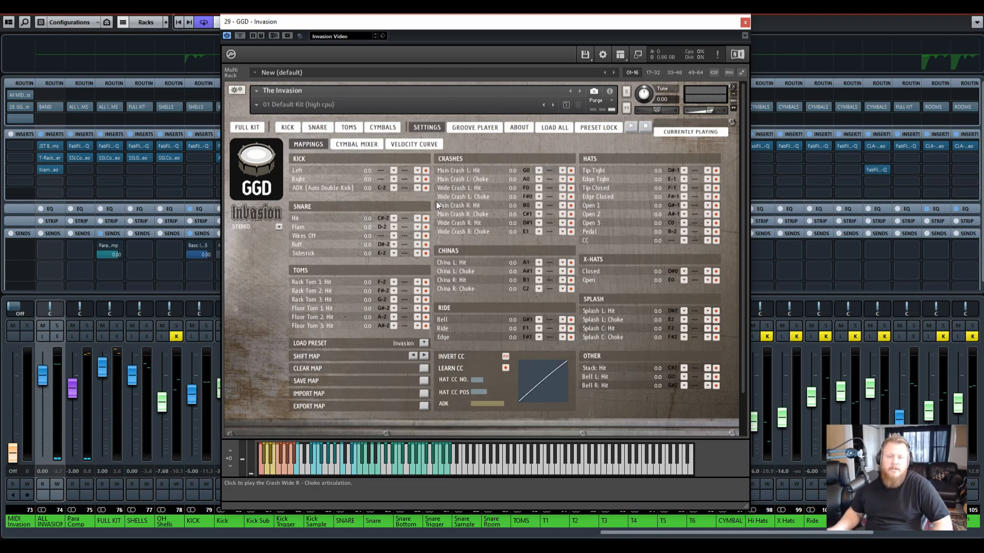
{"action": "left_click", "coordinate": [394, 219]}
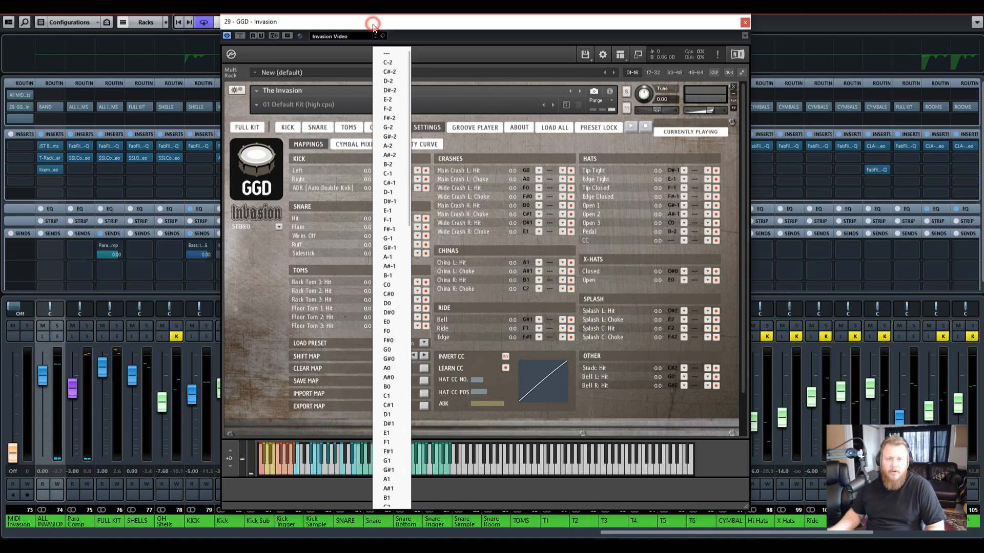
{"action": "left_click", "coordinate": [264, 252]}
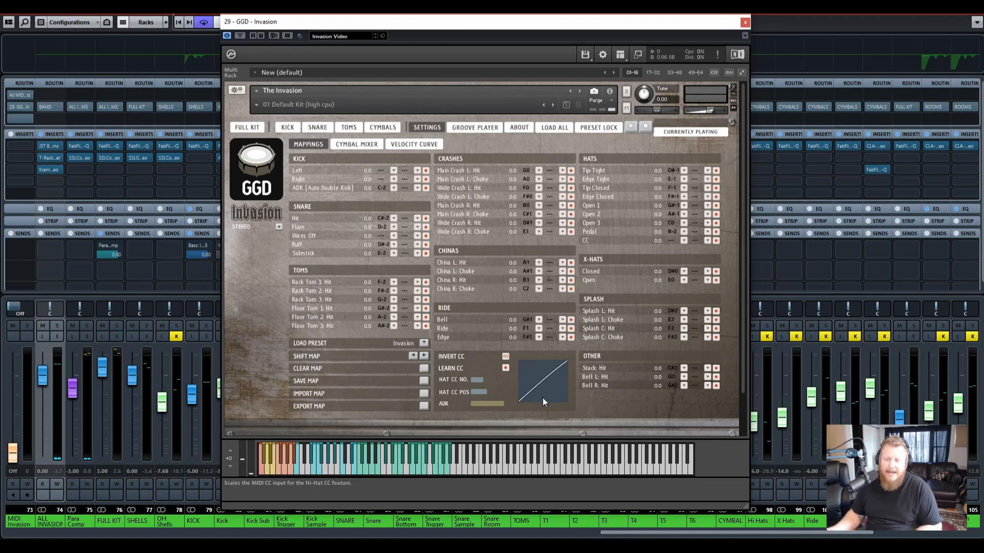
{"action": "left_click_drag", "start_coordinate": [539, 399], "coordinate": [523, 399]}
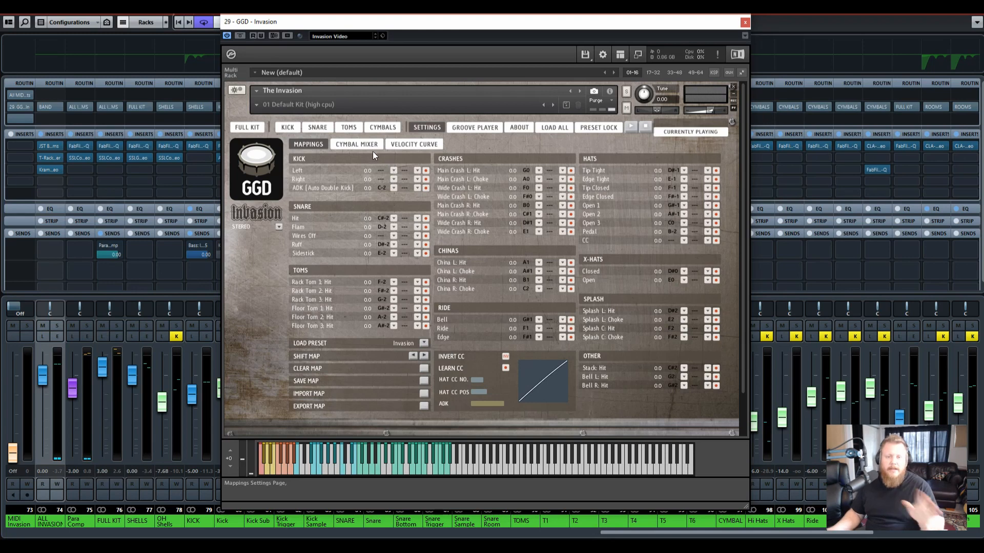
Enable separate kick and snare velocity curves, bending the kick curve downward and the snare curve upward.
{"action": "left_click", "coordinate": [416, 146]}
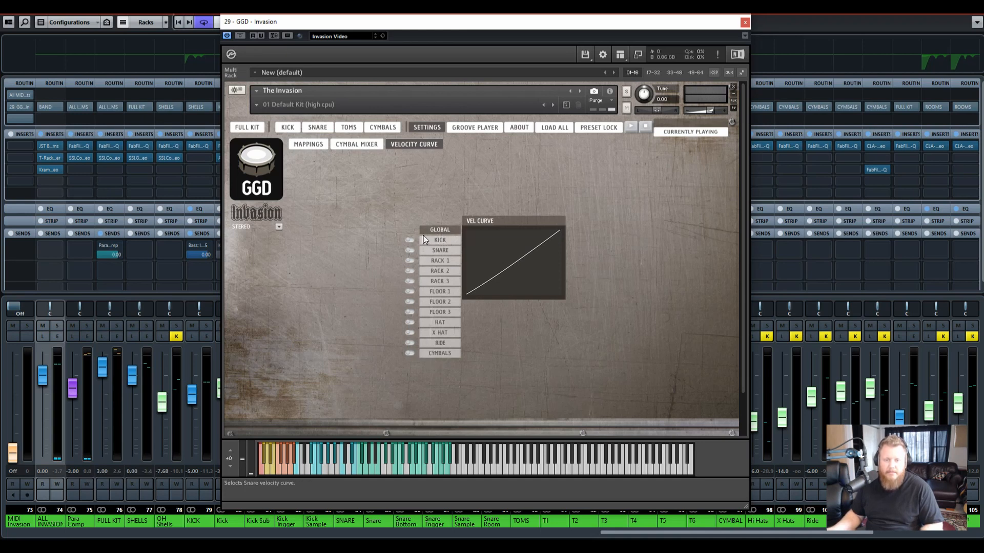
{"action": "left_click", "coordinate": [411, 241]}
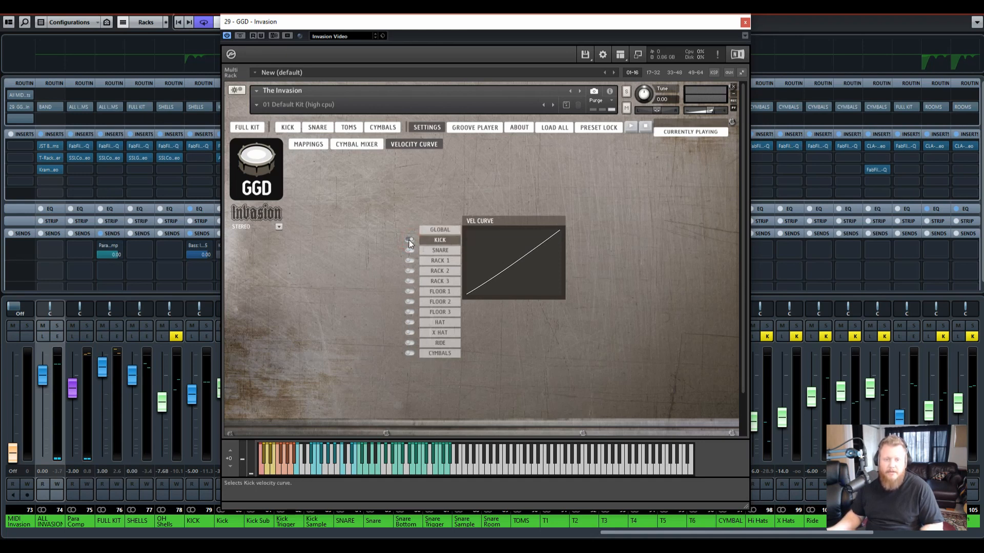
{"action": "left_click_drag", "start_coordinate": [509, 266], "coordinate": [533, 283]}
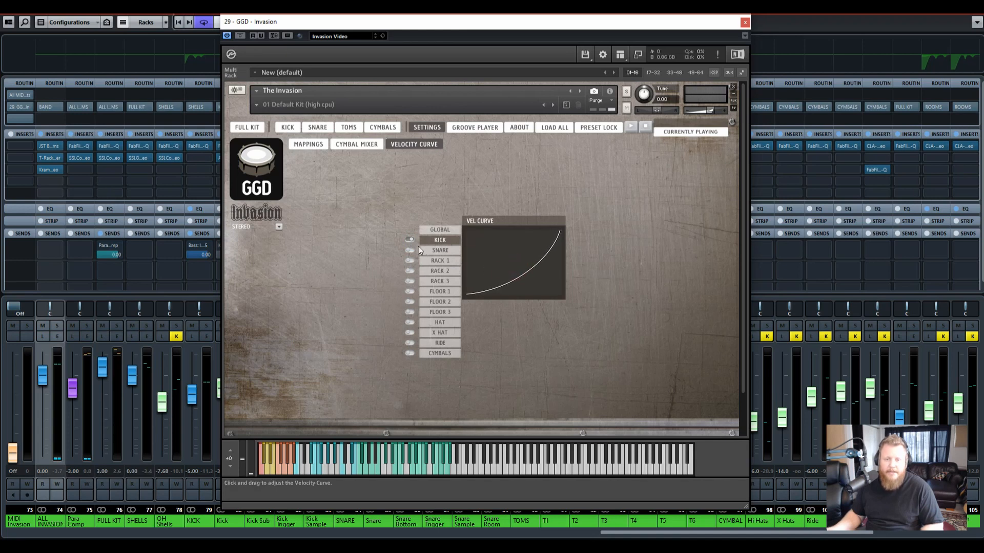
{"action": "left_click", "coordinate": [429, 251]}
{"action": "left_click", "coordinate": [410, 250]}
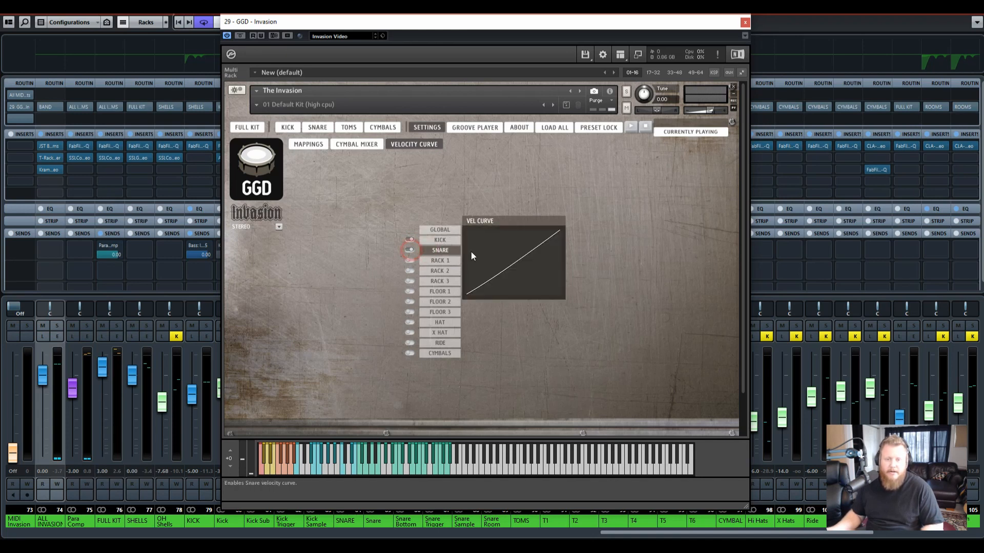
{"action": "left_click_drag", "start_coordinate": [505, 268], "coordinate": [442, 255]}
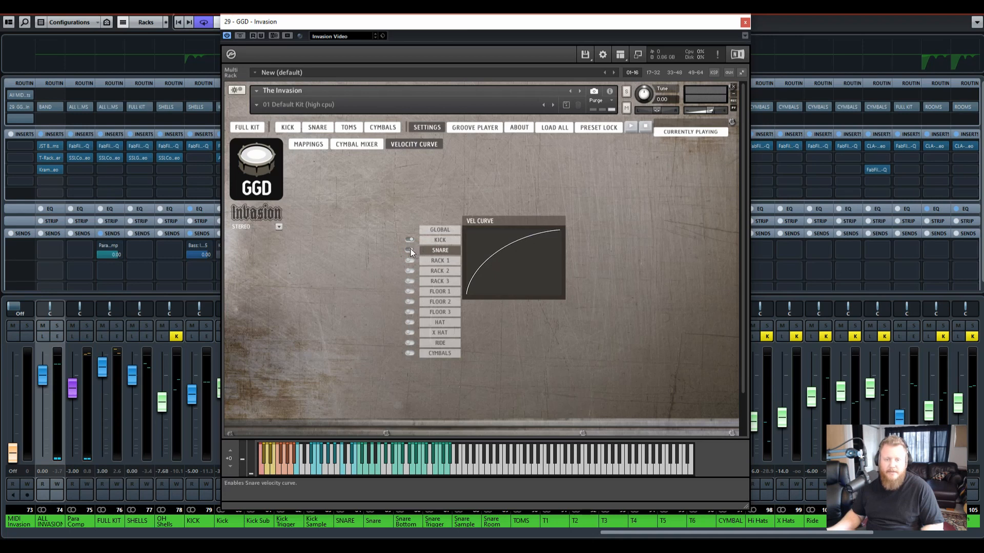
Reset the snare and kick velocity curves to linear, disable both, and return to the global curve.
{"action": "left_click", "coordinate": [494, 253], "text": "ctrl"}
{"action": "left_click", "coordinate": [429, 241]}
{"action": "left_click", "coordinate": [530, 262], "text": "ctrl"}
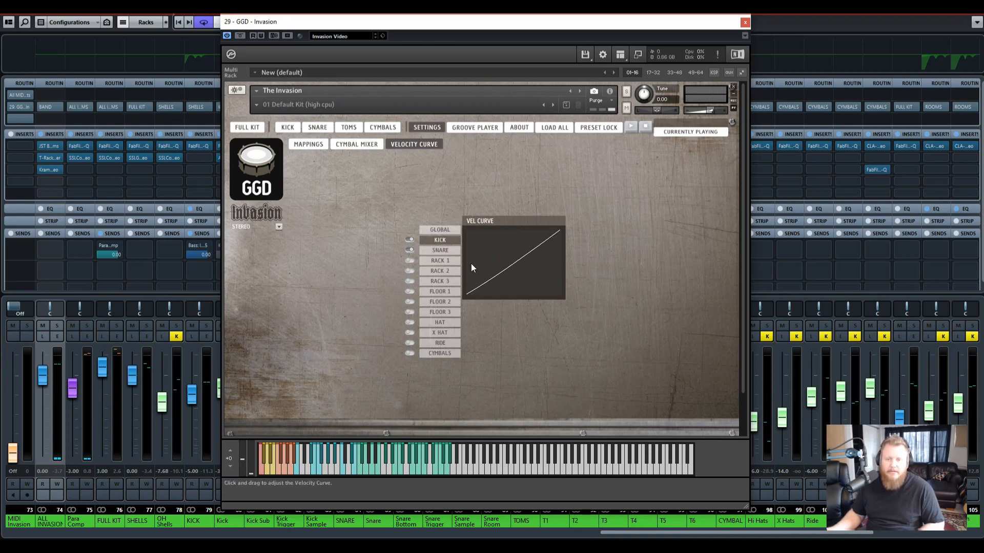
{"action": "left_click", "coordinate": [410, 250]}
{"action": "left_click", "coordinate": [410, 240]}
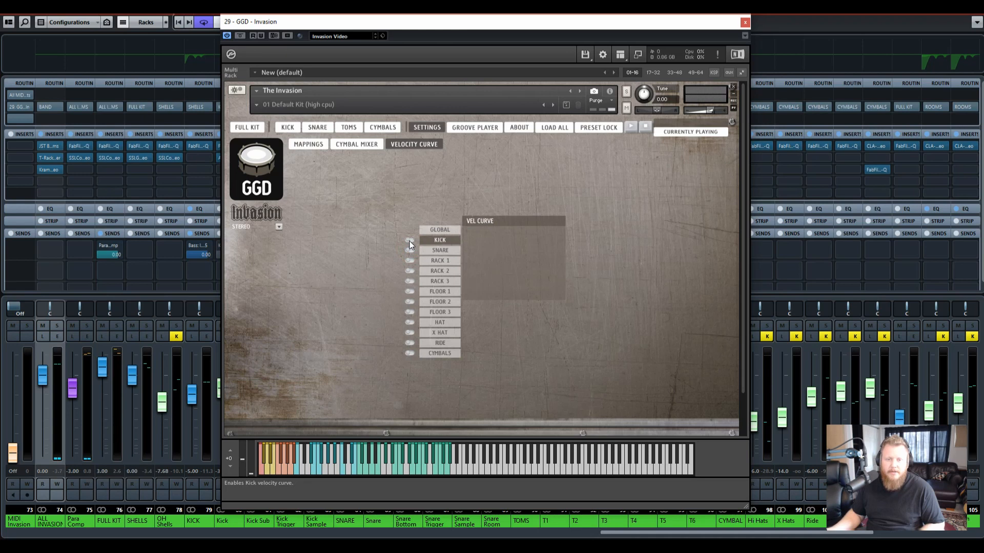
{"action": "left_click", "coordinate": [447, 230]}
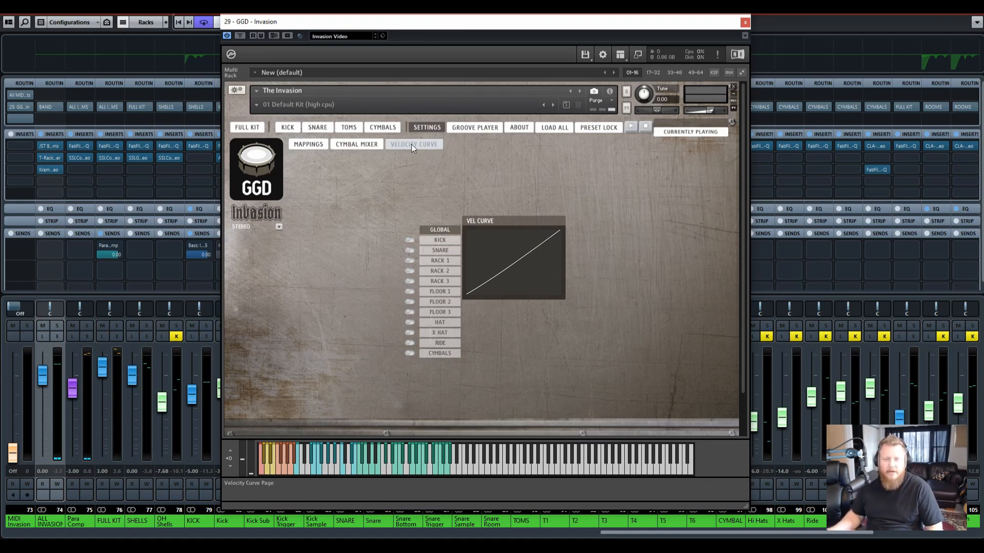
Revisit the MIDI mappings, and browse the groove player's Anup Midi Pack down to the patterns of its first groove.
{"action": "left_click", "coordinate": [308, 146]}
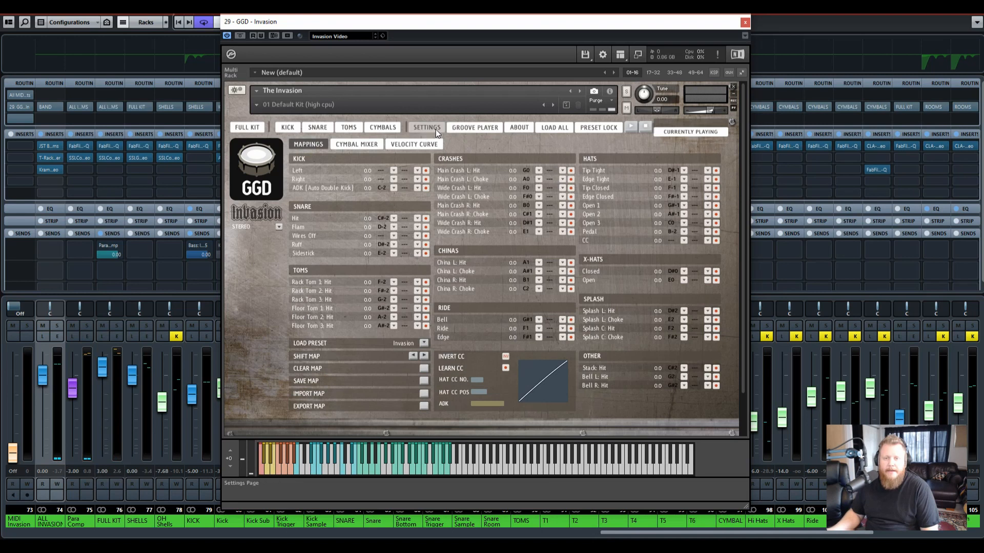
{"action": "left_click", "coordinate": [474, 127]}
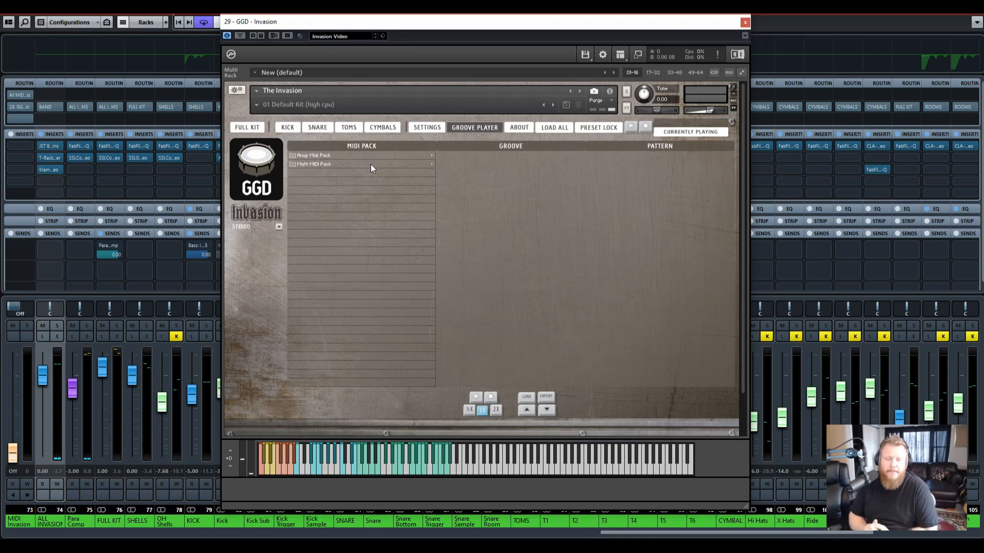
{"action": "left_click", "coordinate": [333, 156]}
{"action": "left_click", "coordinate": [472, 155]}
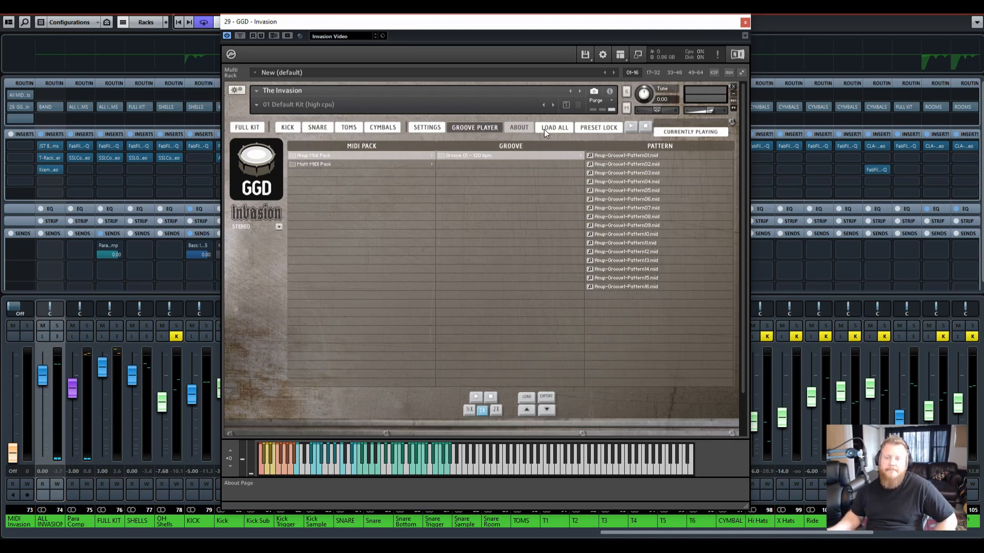
View and close the About page, and try loading the entire instrument into memory before switching that option off.
{"action": "left_click", "coordinate": [524, 128]}
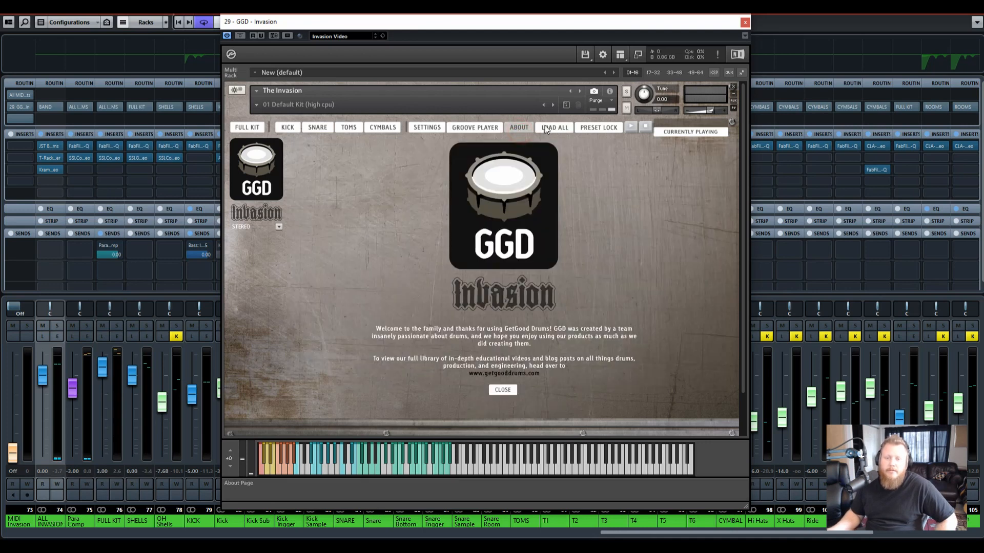
{"action": "left_click", "coordinate": [547, 127]}
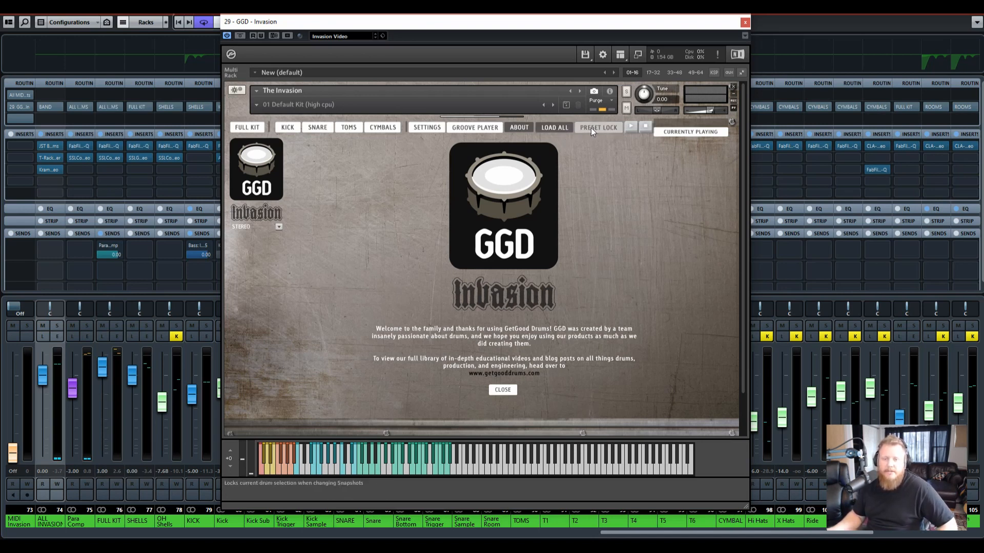
{"action": "left_click", "coordinate": [502, 390]}
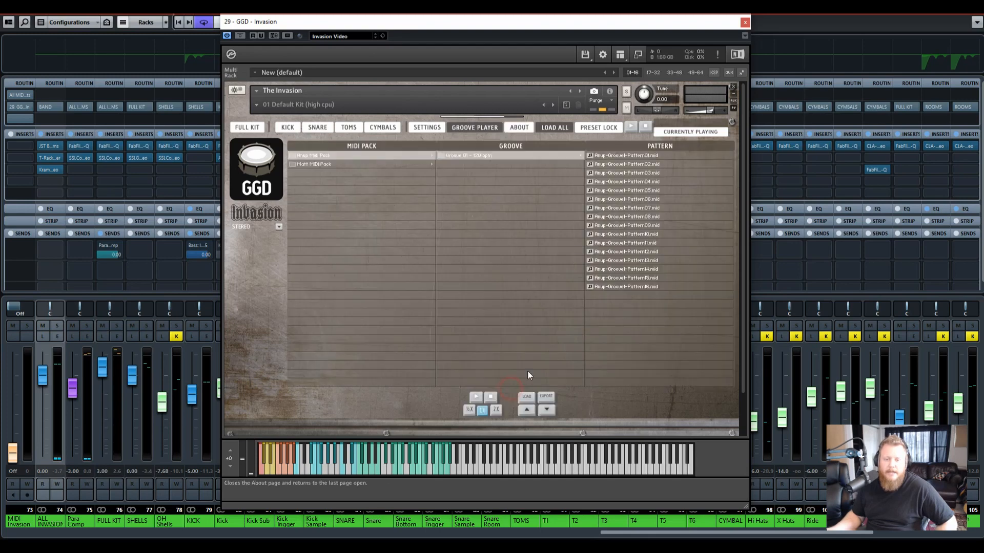
{"action": "left_click", "coordinate": [598, 127]}
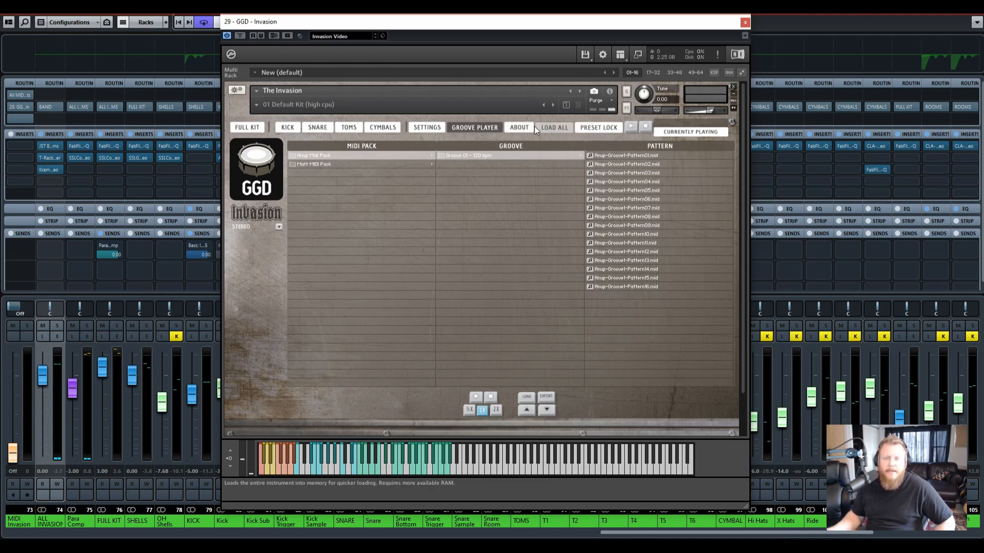
{"action": "left_click", "coordinate": [550, 127]}
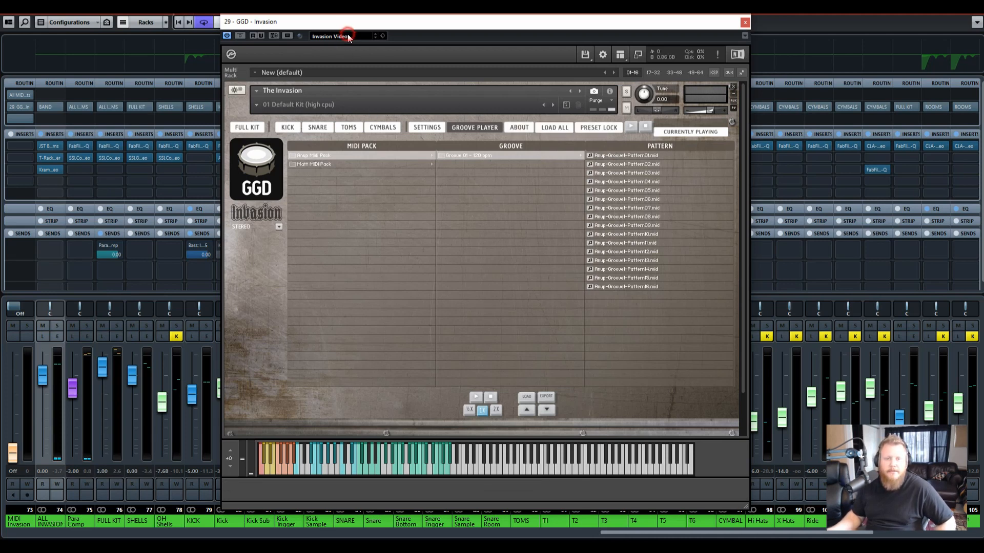
Look through the saved plugin presets and select Invasion Video.
{"action": "left_click", "coordinate": [339, 38]}
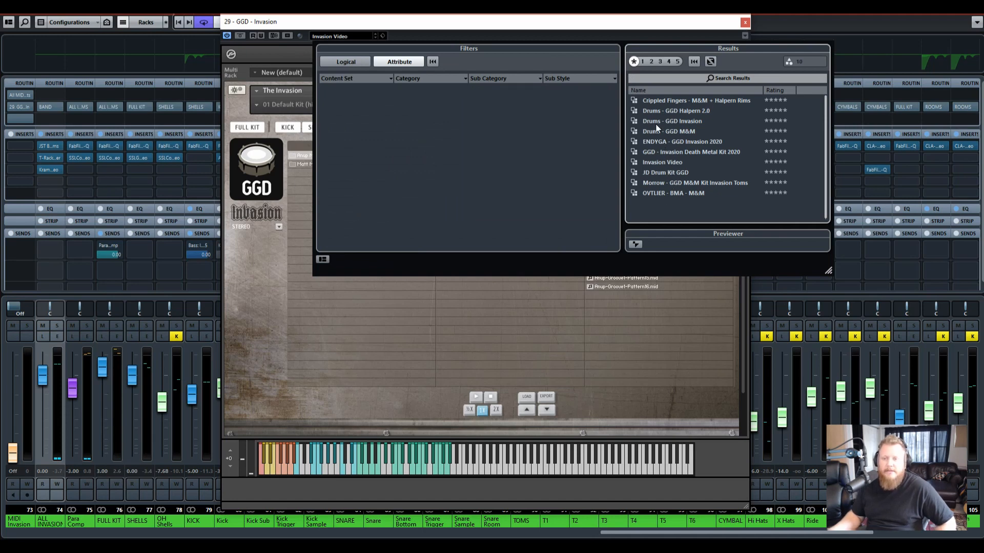
{"action": "left_click", "coordinate": [659, 164]}
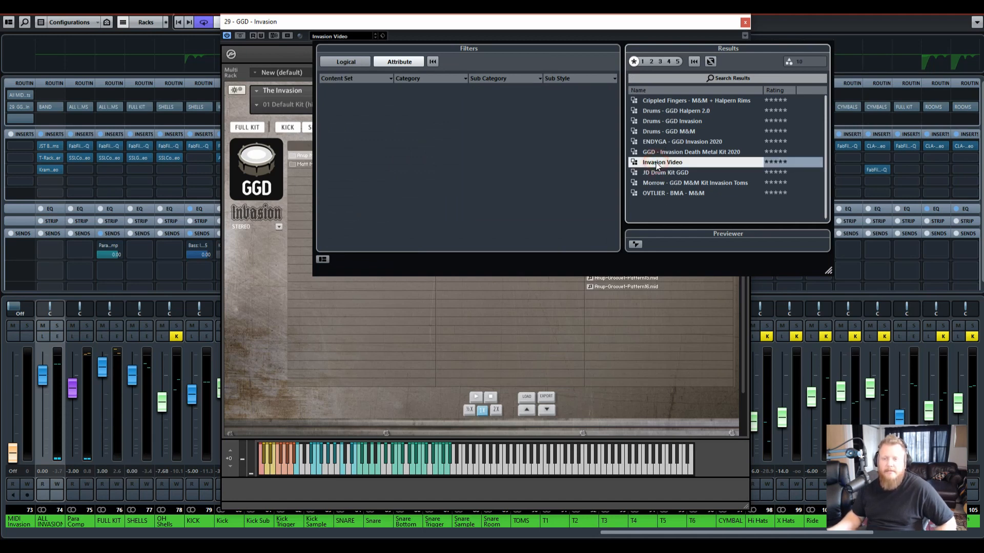
{"action": "left_click", "coordinate": [587, 291]}
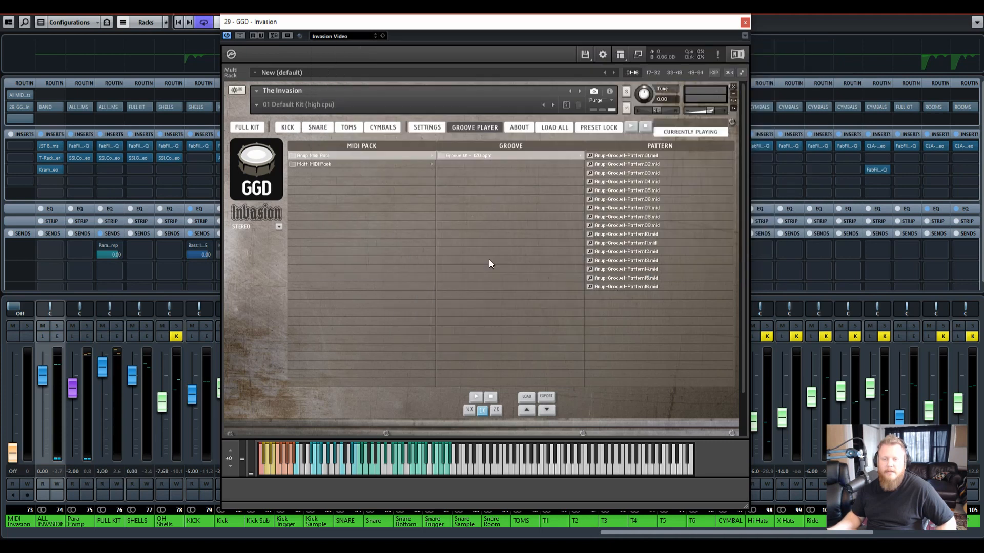
Review the MIDI mappings, the kick, snare, toms and cymbals mixers, and the groove player.
{"action": "left_click", "coordinate": [429, 127]}
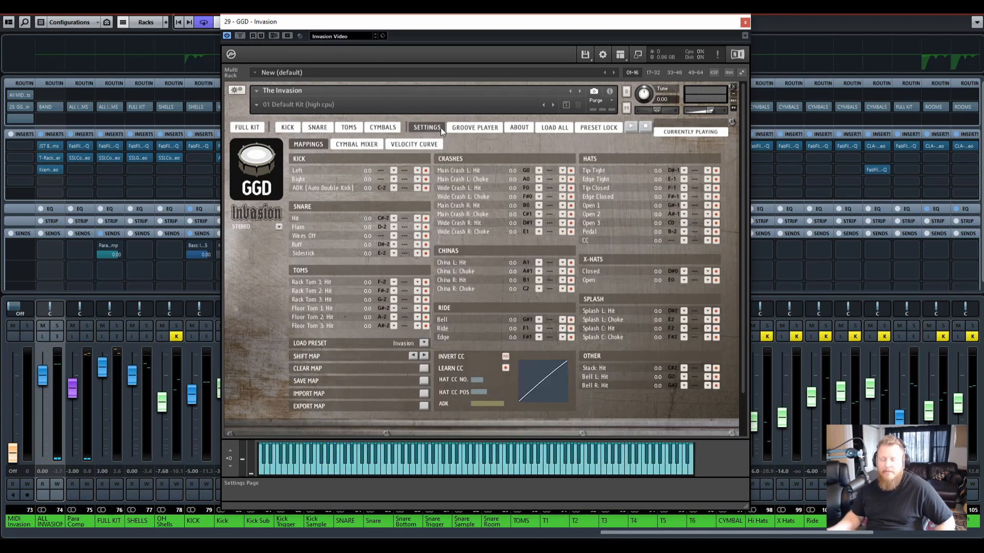
{"action": "left_click", "coordinate": [287, 128]}
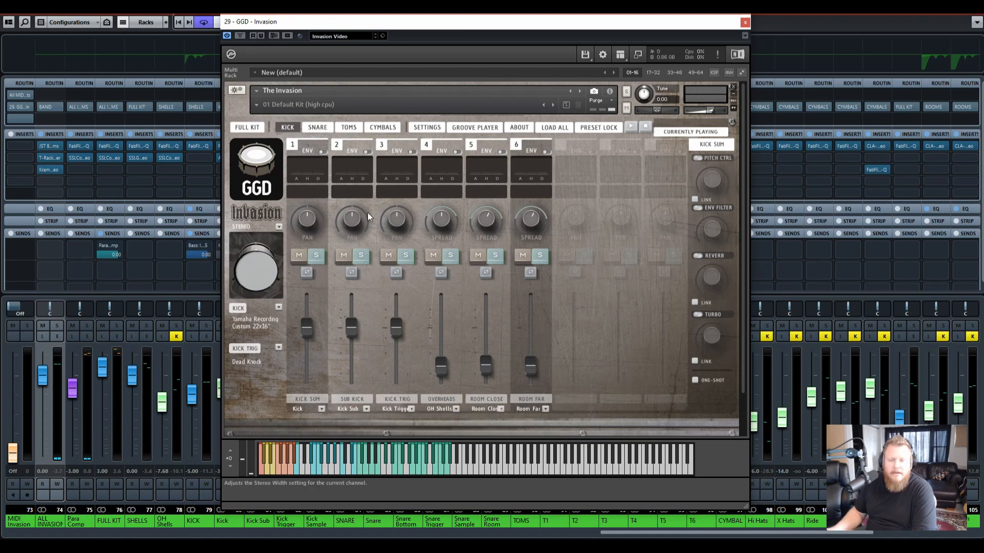
{"action": "left_click", "coordinate": [312, 129]}
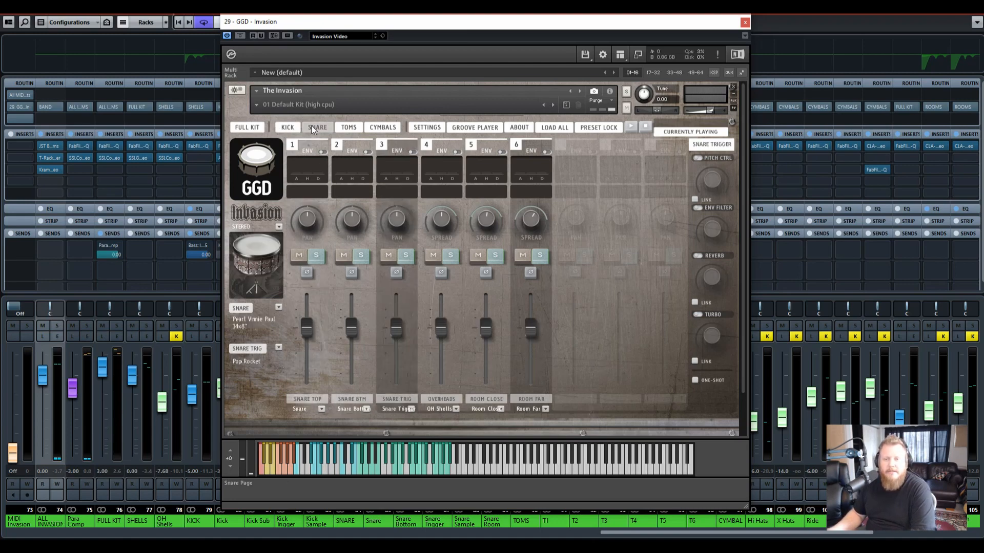
{"action": "left_click", "coordinate": [346, 126]}
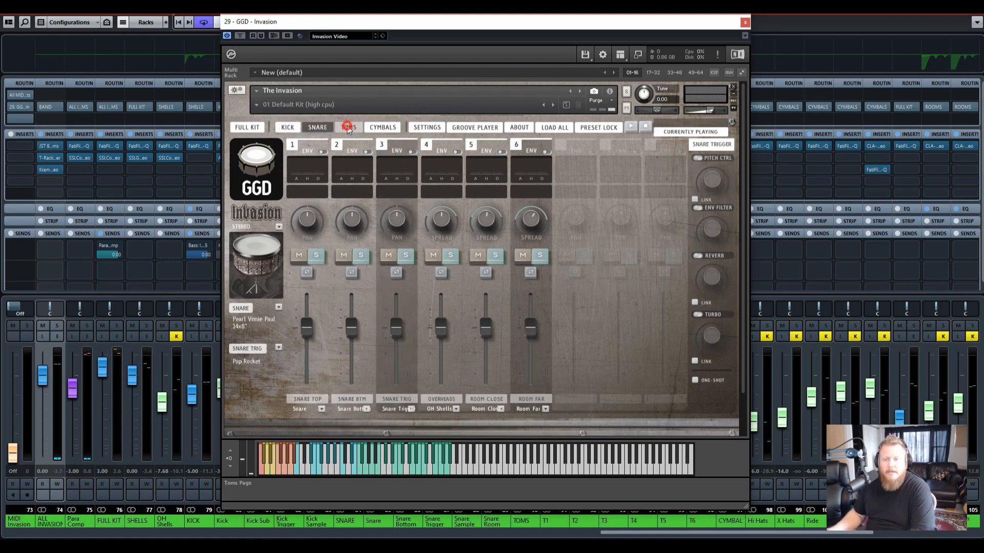
{"action": "left_click", "coordinate": [385, 126]}
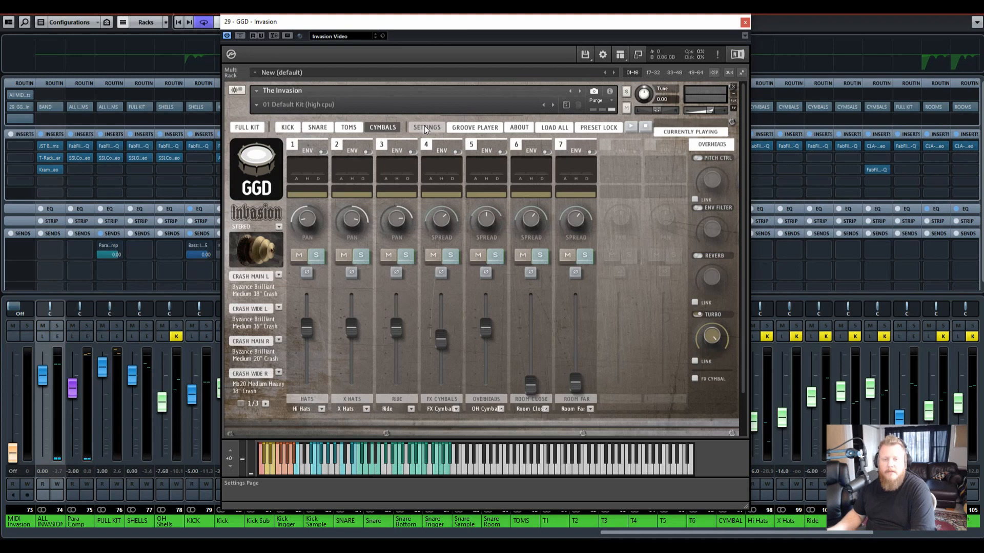
{"action": "left_click", "coordinate": [424, 126]}
{"action": "left_click", "coordinate": [464, 127]}
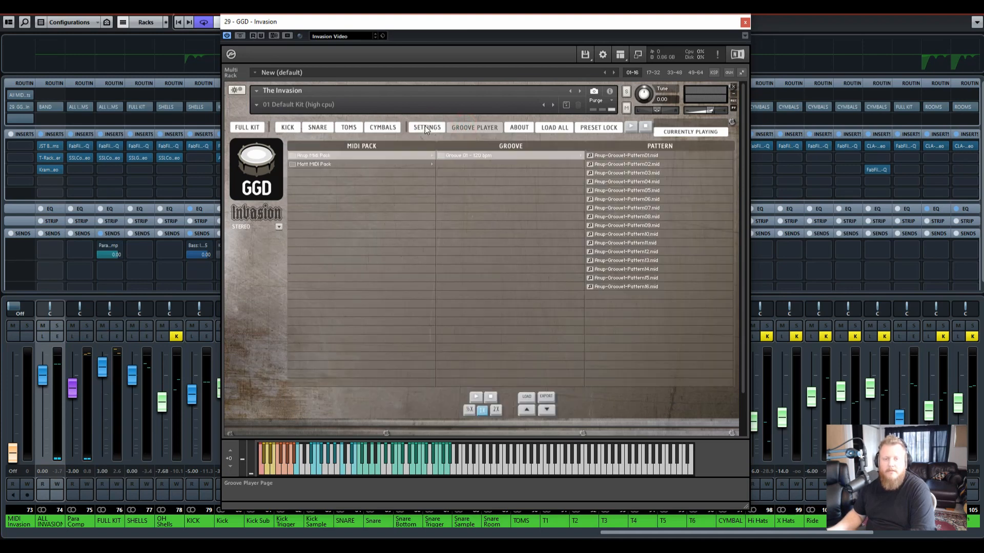
Compare the settings' cymbal mixer and mappings with the full kit view and drum mixers, finishing on the kick mixer.
{"action": "left_click", "coordinate": [427, 127]}
{"action": "left_click", "coordinate": [359, 144]}
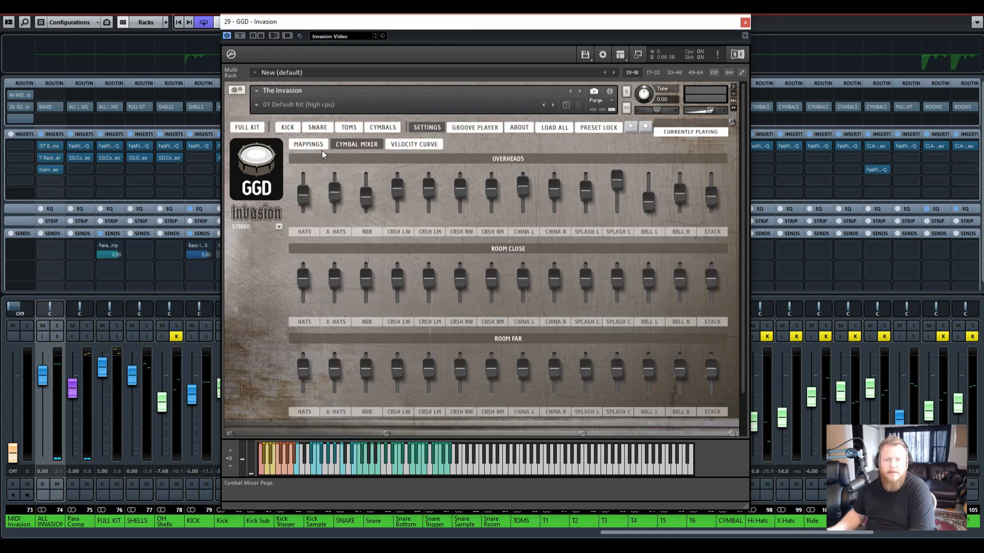
{"action": "left_click", "coordinate": [309, 145]}
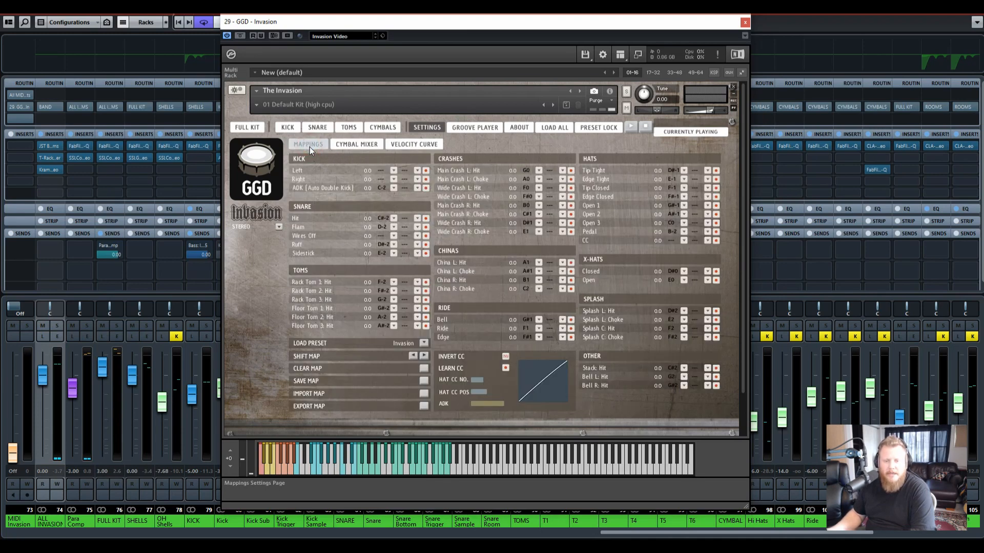
{"action": "left_click", "coordinate": [287, 128]}
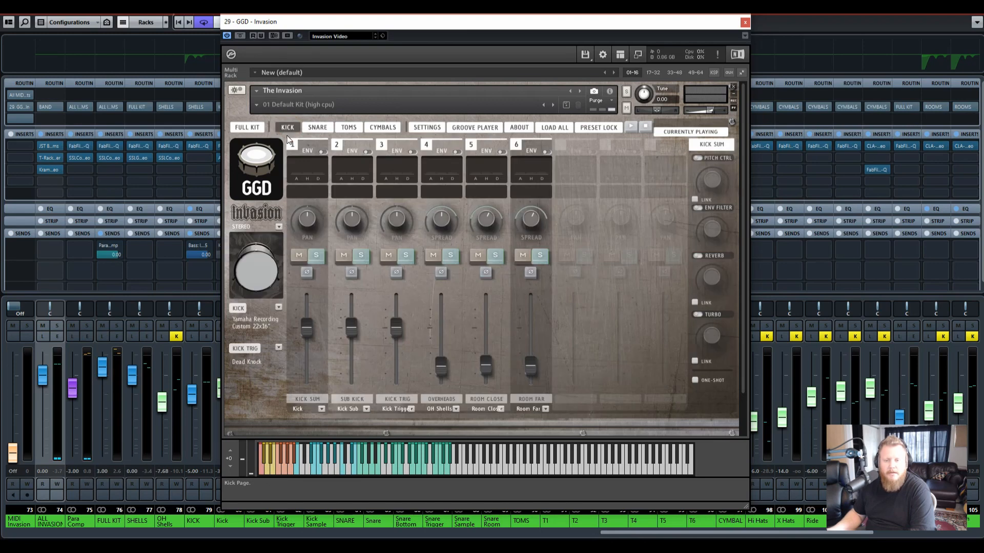
{"action": "left_click", "coordinate": [246, 128]}
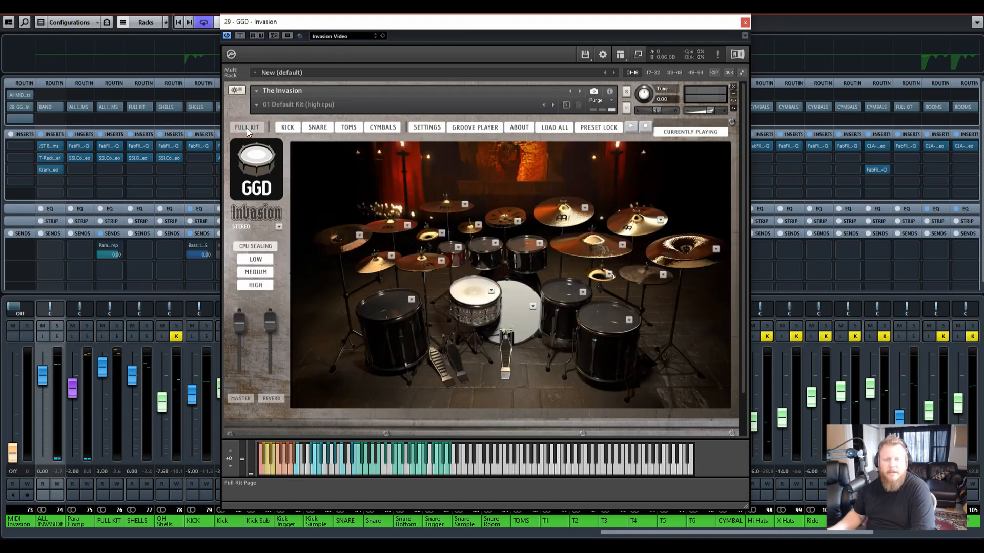
{"action": "left_click", "coordinate": [312, 127]}
{"action": "left_click", "coordinate": [357, 128]}
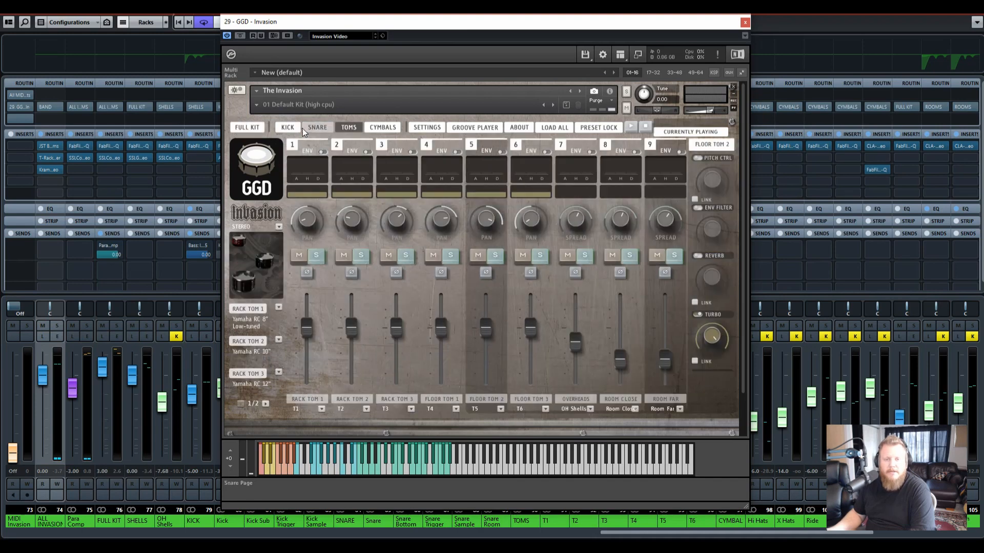
{"action": "left_click", "coordinate": [288, 129]}
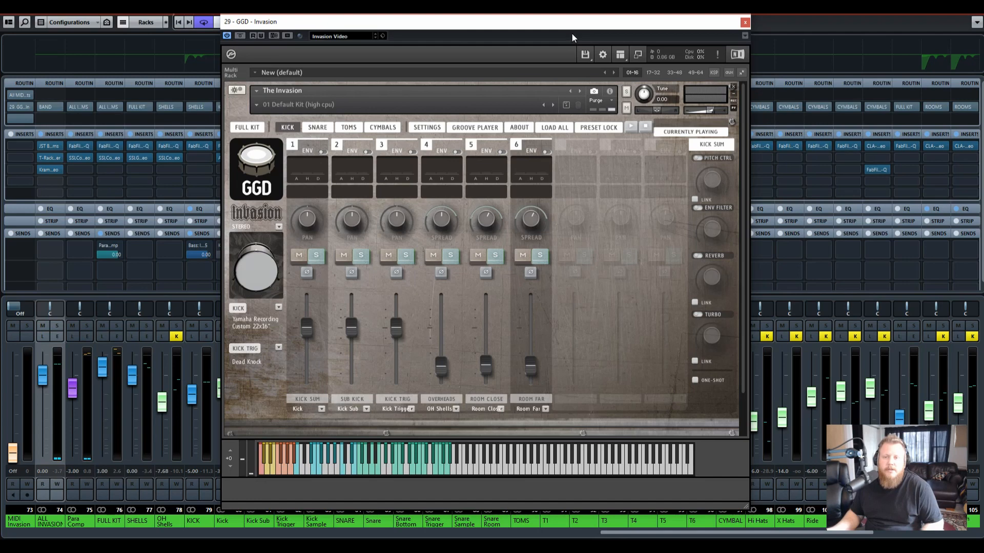
{"action": "left_click_drag", "start_coordinate": [570, 23], "coordinate": [535, 36]}
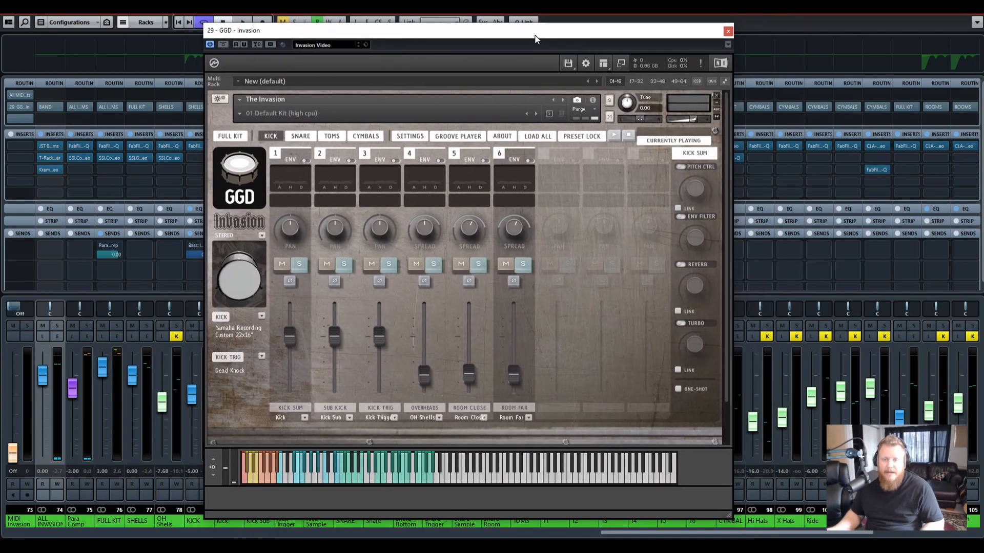
{"action": "scroll", "coordinate": [612, 287], "scroll_direction": "down", "scroll_amount": 3}
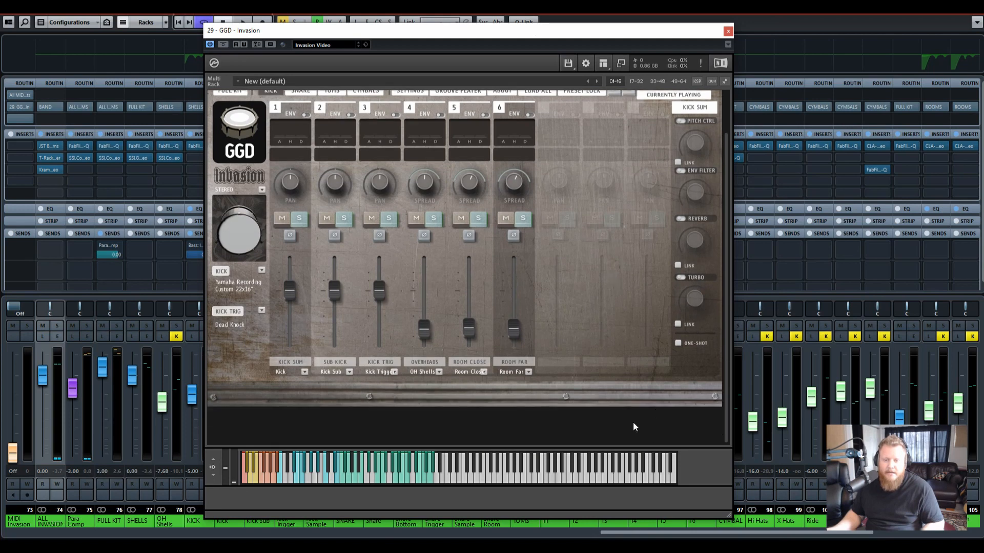
{"action": "scroll", "coordinate": [621, 333], "scroll_direction": "up", "scroll_amount": 2}
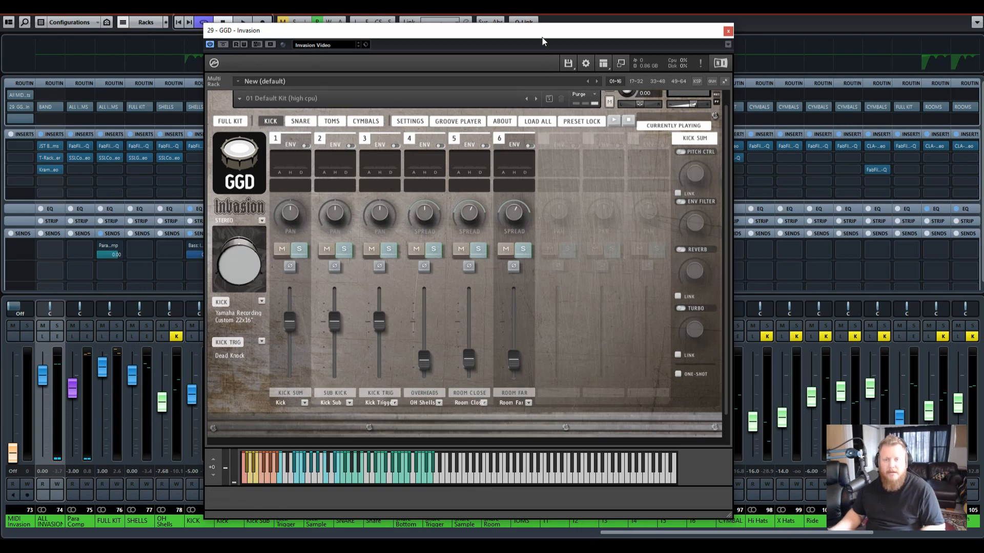
{"action": "left_click_drag", "start_coordinate": [538, 30], "coordinate": [528, 24]}
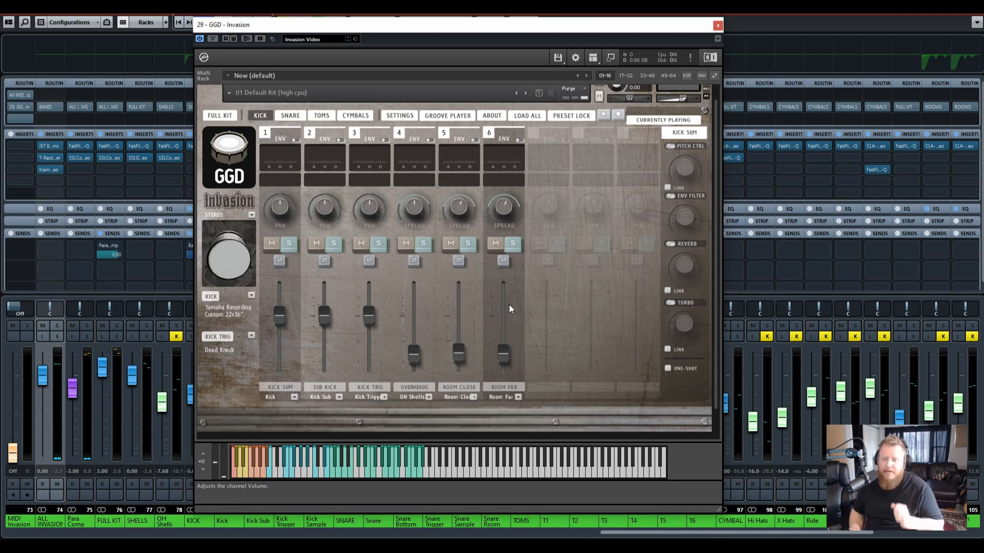
Show Kontakt's Outputs section below the kick mixer and look along its output channels.
{"action": "left_click", "coordinate": [595, 59]}
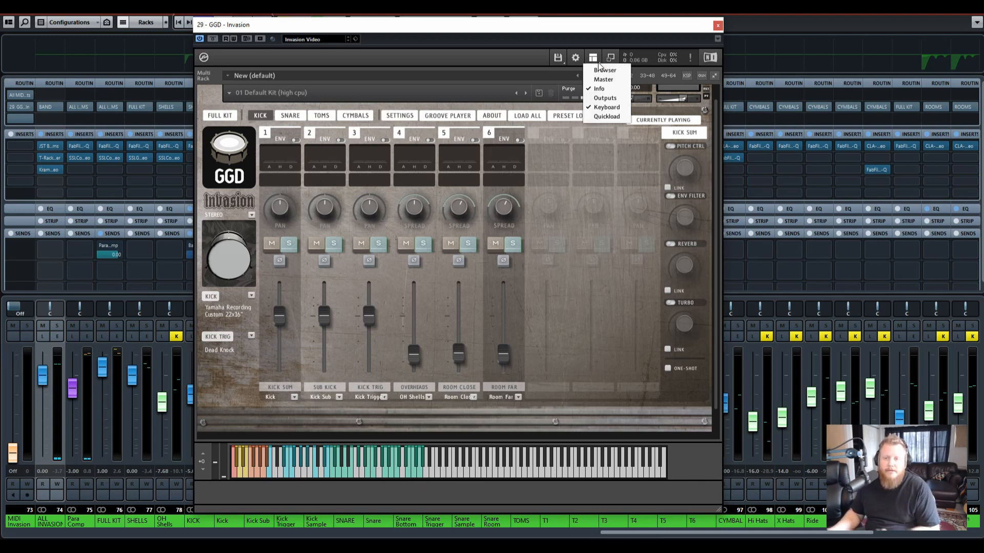
{"action": "left_click", "coordinate": [604, 99]}
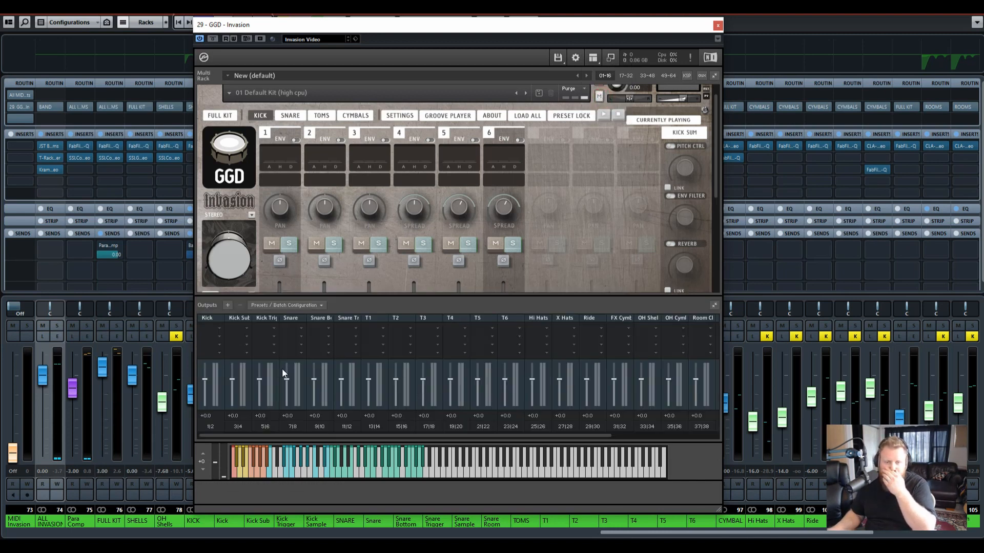
{"action": "left_click_drag", "start_coordinate": [593, 436], "coordinate": [626, 436]}
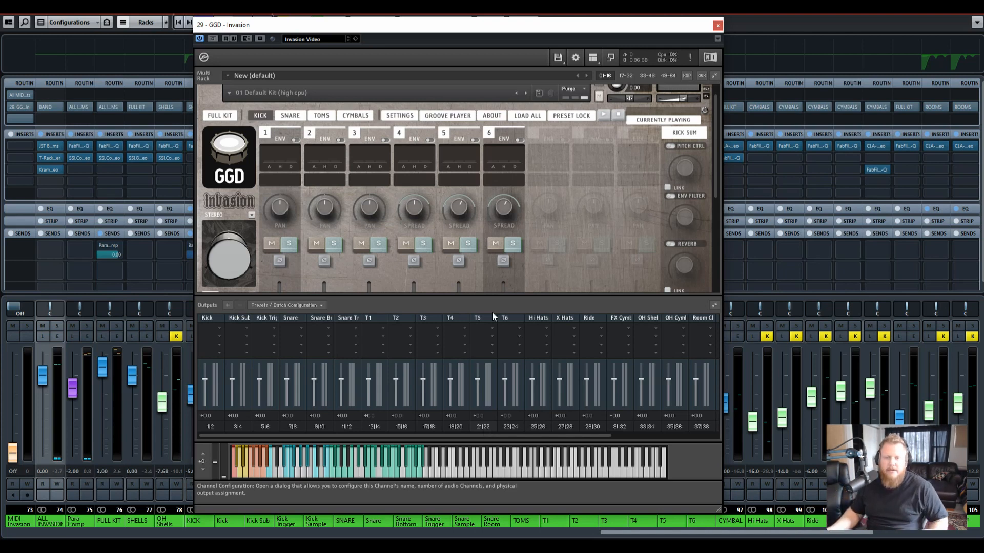
{"action": "left_click_drag", "start_coordinate": [510, 30], "coordinate": [517, 28]}
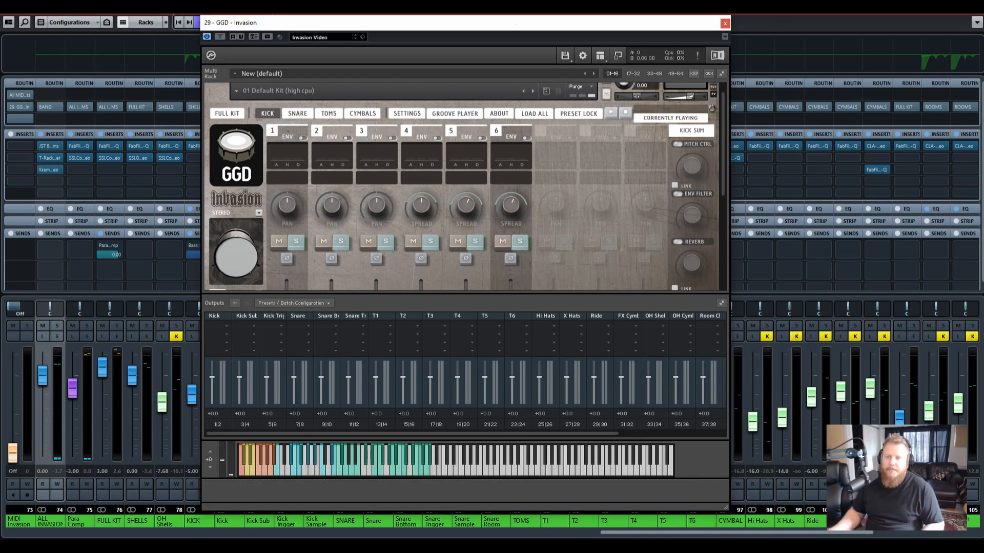
Switch to the Notepad input list and highlight the KICK BUS heading and the kick channels listed under it.
{"action": "mouse_move", "coordinate": [706, 6]}
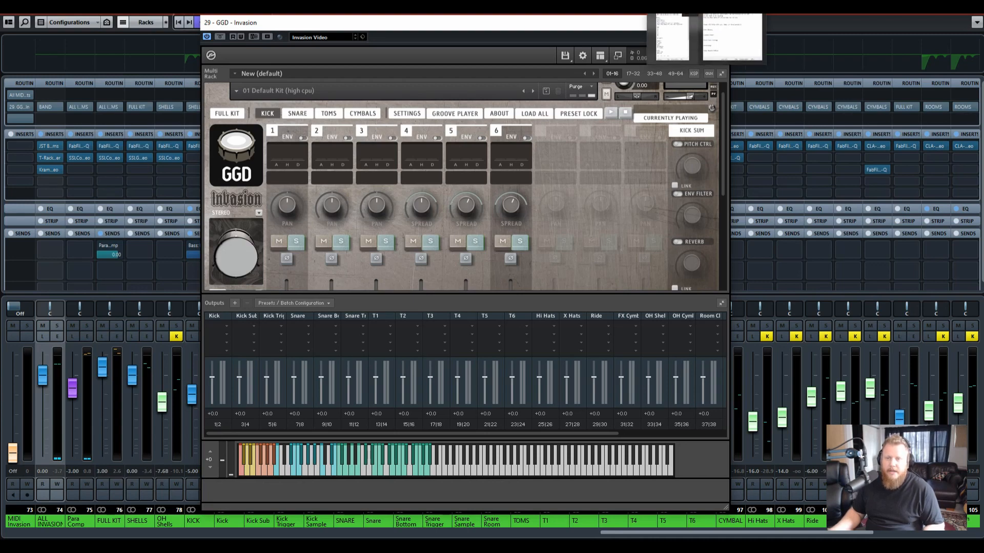
{"action": "left_click", "coordinate": [732, 36]}
{"action": "left_click_drag", "start_coordinate": [137, 89], "coordinate": [173, 62]}
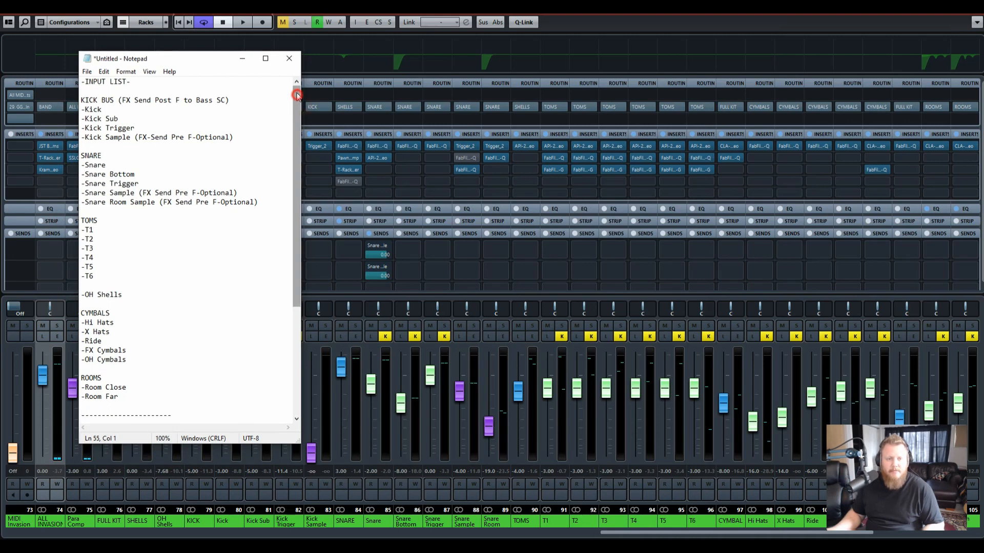
{"action": "left_click", "coordinate": [82, 100]}
{"action": "left_click_drag", "start_coordinate": [98, 99], "coordinate": [115, 100]}
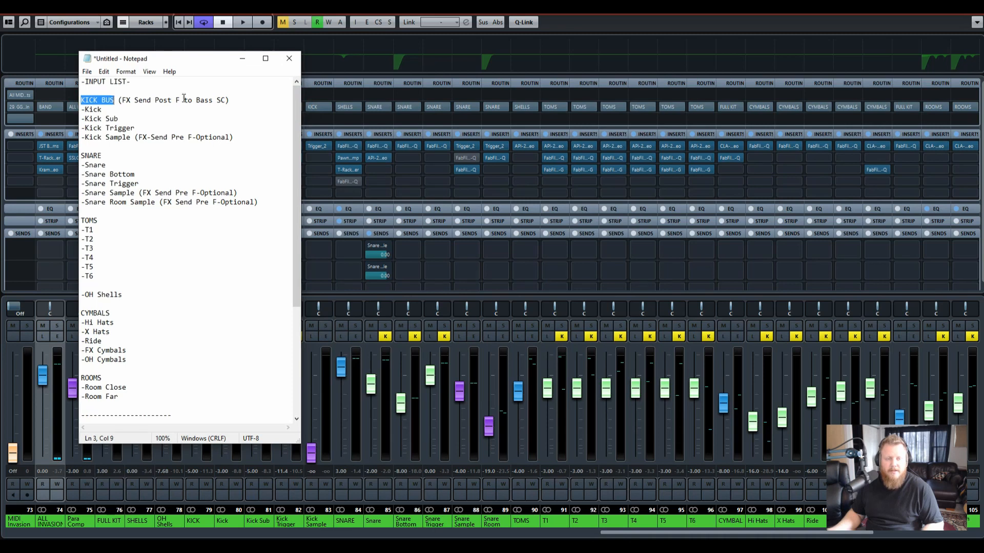
{"action": "left_click", "coordinate": [119, 117]}
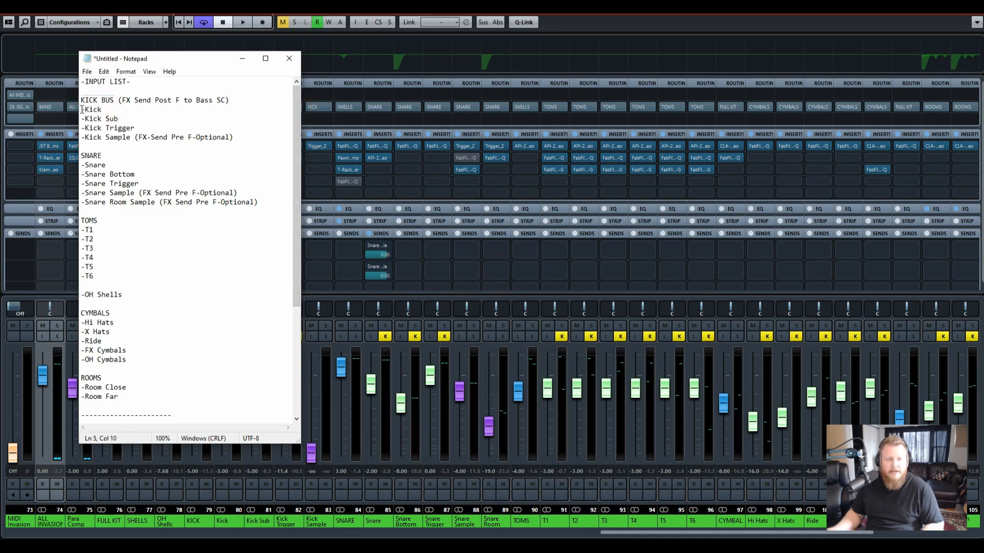
{"action": "left_click_drag", "start_coordinate": [82, 109], "coordinate": [236, 138]}
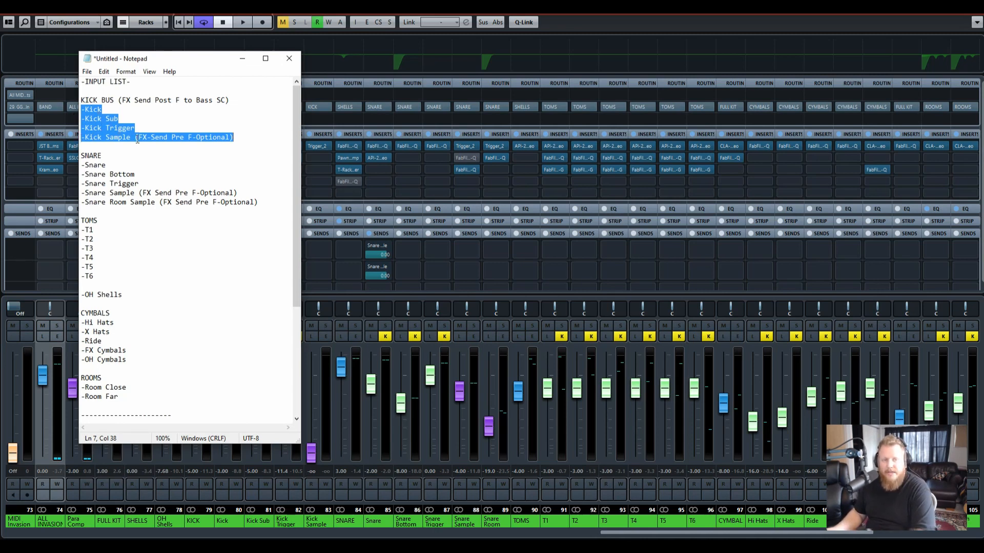
{"action": "left_click_drag", "start_coordinate": [242, 138], "coordinate": [81, 109]}
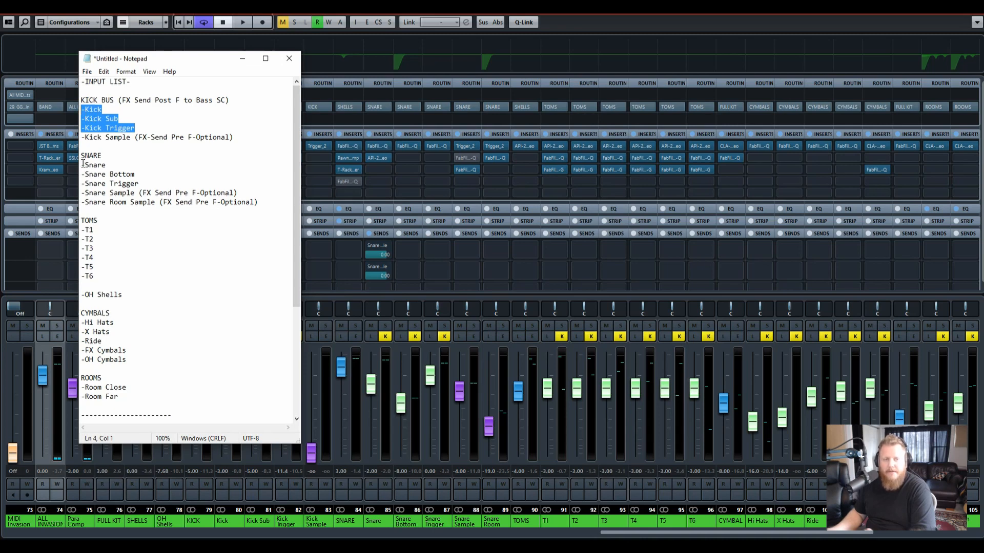
Highlight the snare, toms, OH Shells, cymbals and rooms channels of the input list, one group at a time.
{"action": "left_click_drag", "start_coordinate": [82, 165], "coordinate": [144, 183]}
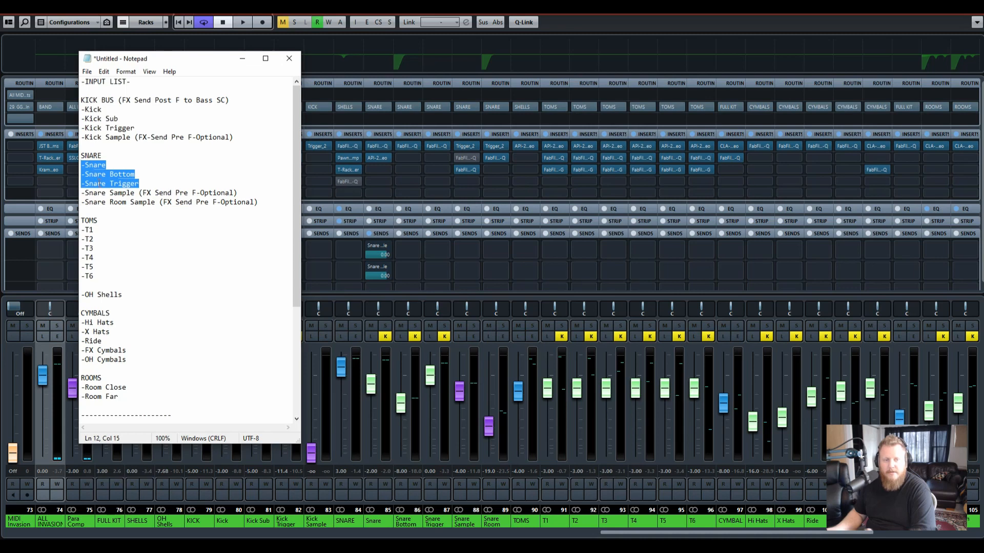
{"action": "left_click_drag", "start_coordinate": [82, 230], "coordinate": [103, 275]}
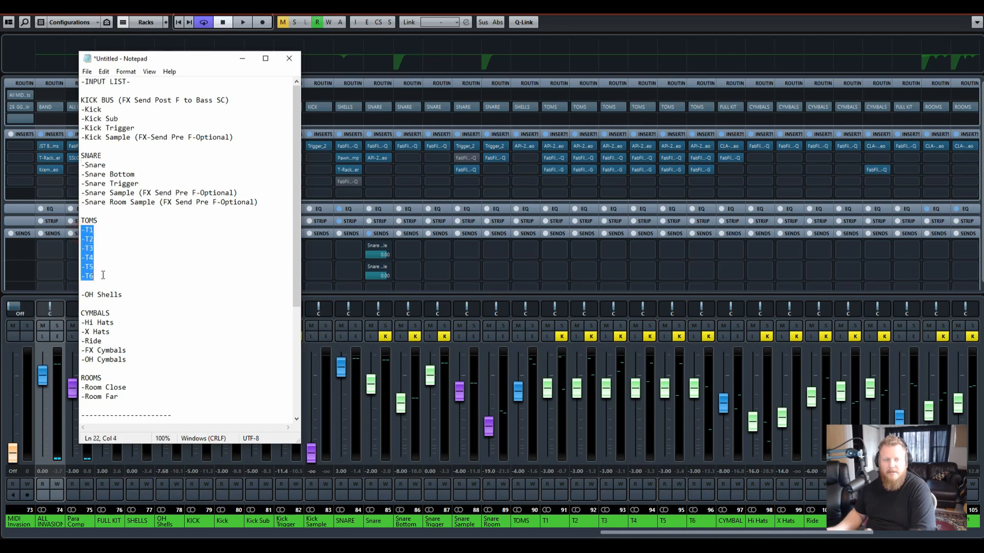
{"action": "left_click_drag", "start_coordinate": [82, 295], "coordinate": [122, 295]}
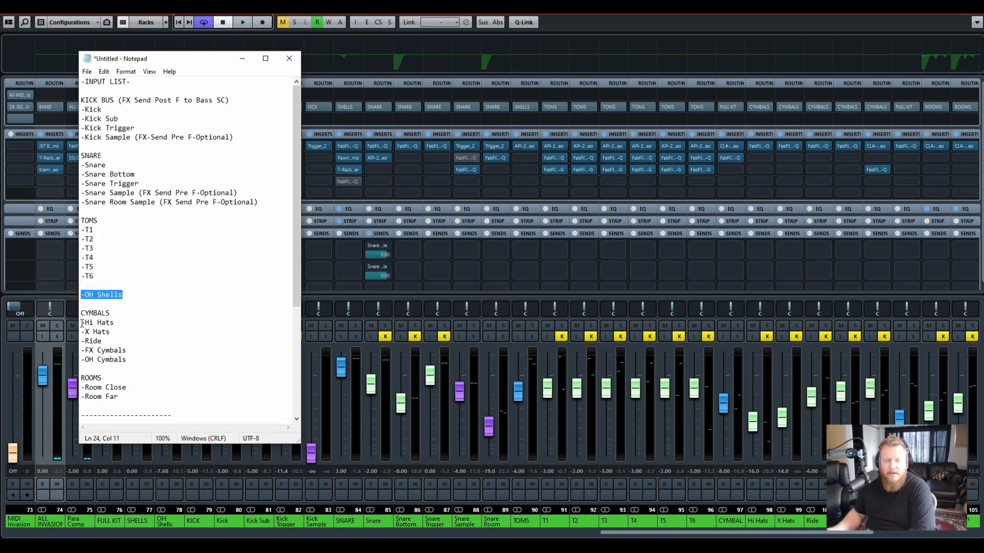
{"action": "left_click_drag", "start_coordinate": [81, 323], "coordinate": [130, 359]}
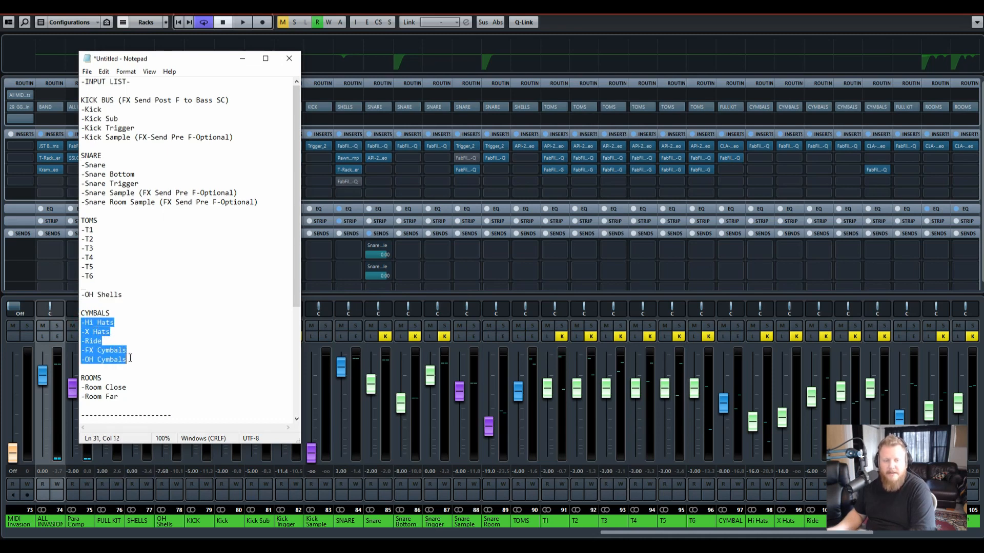
{"action": "left_click_drag", "start_coordinate": [81, 386], "coordinate": [120, 394]}
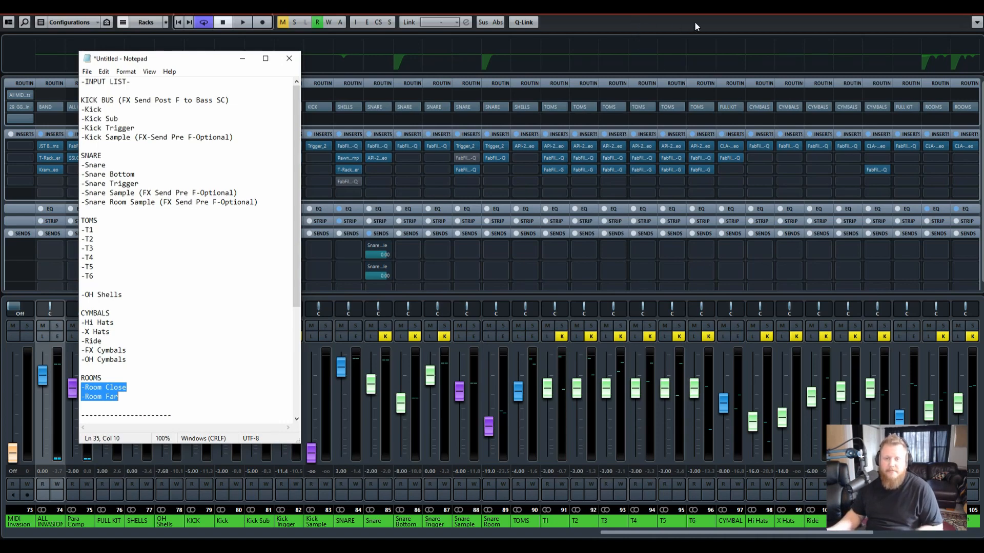
Switch back to the Invasion plugin window and look through its outputs from Kick to the aux channels.
{"action": "left_click", "coordinate": [711, 22]}
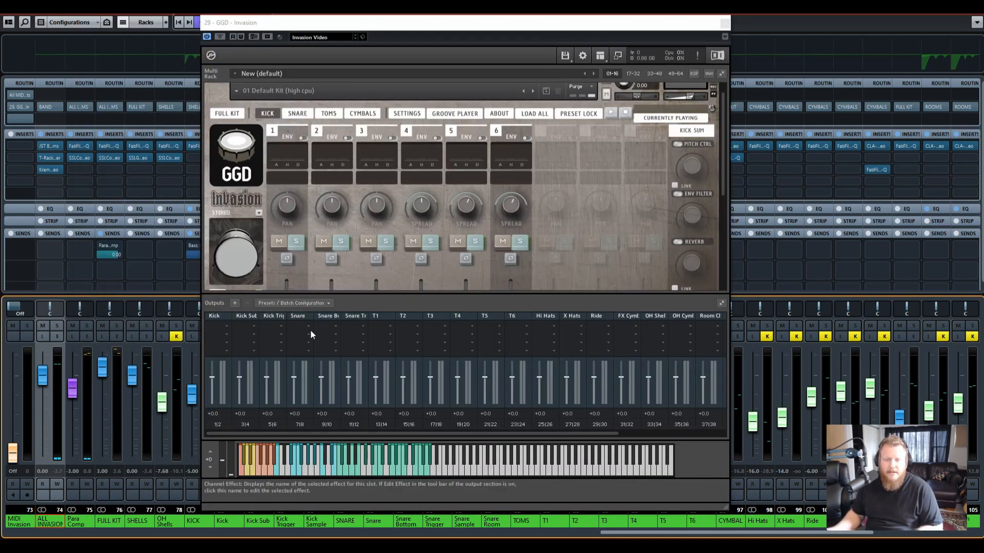
{"action": "left_click_drag", "start_coordinate": [226, 434], "coordinate": [365, 427]}
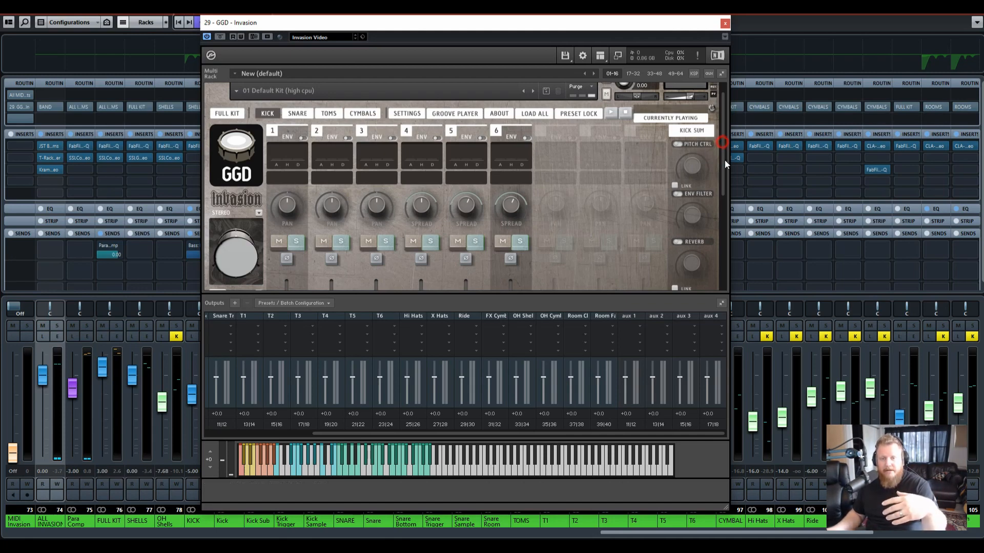
{"action": "left_click_drag", "start_coordinate": [725, 160], "coordinate": [714, 244]}
{"action": "left_click_drag", "start_coordinate": [722, 196], "coordinate": [728, 94]}
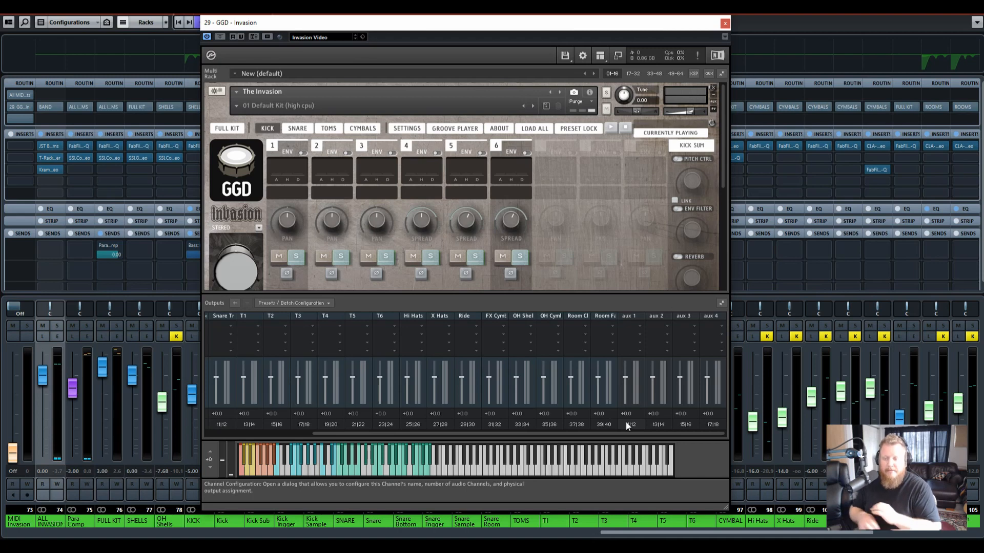
{"action": "left_click_drag", "start_coordinate": [572, 433], "coordinate": [448, 446]}
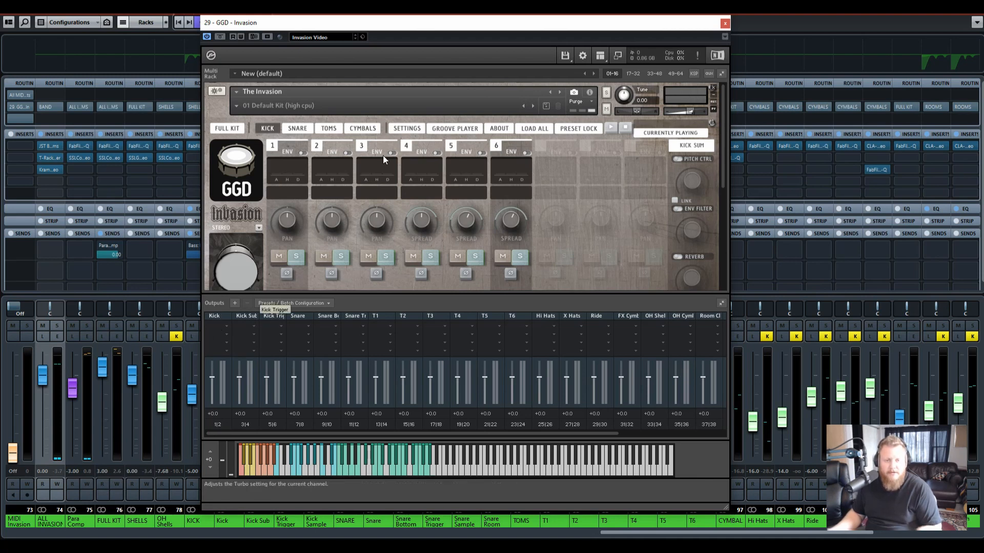
Make the plugin window taller and hide Kontakt's on-screen keyboard.
{"action": "scroll", "coordinate": [726, 169], "scroll_direction": "down", "scroll_amount": 4}
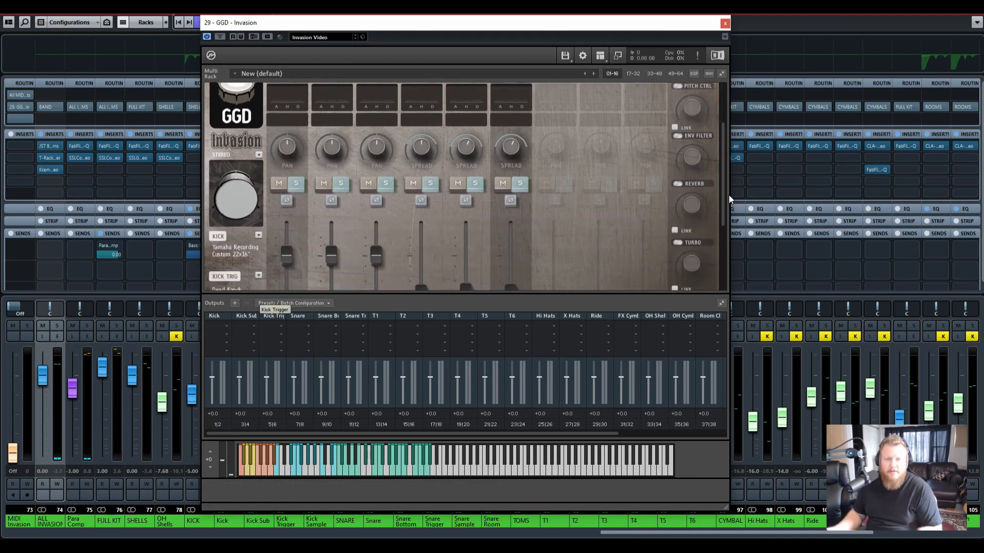
{"action": "scroll", "coordinate": [725, 170], "scroll_direction": "up", "scroll_amount": 4}
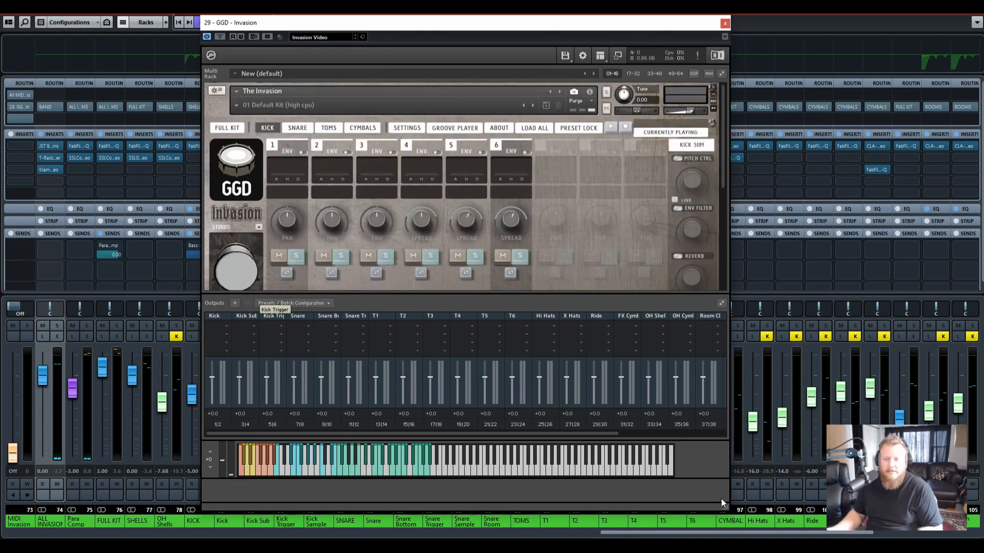
{"action": "left_click_drag", "start_coordinate": [724, 508], "coordinate": [725, 534]}
{"action": "left_click", "coordinate": [602, 59]}
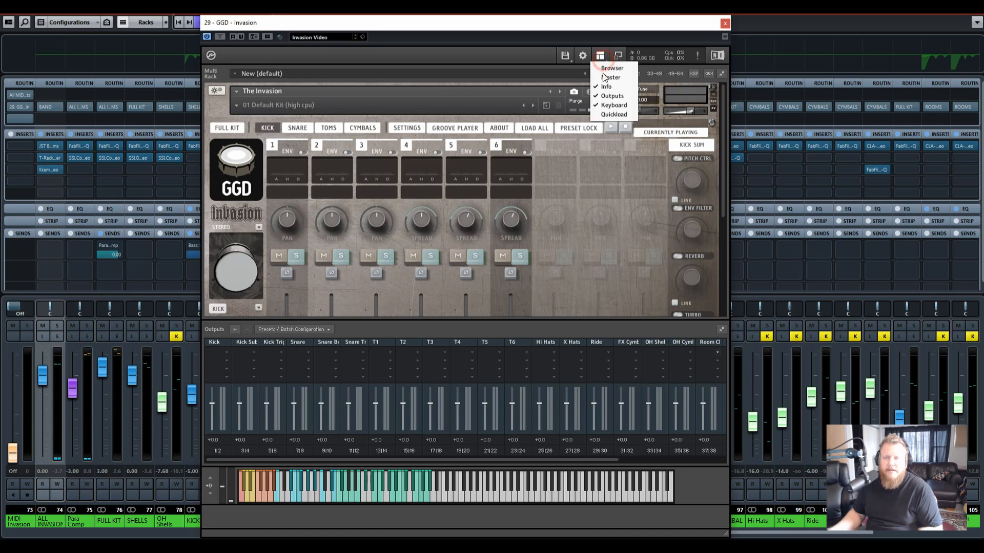
{"action": "left_click", "coordinate": [614, 105]}
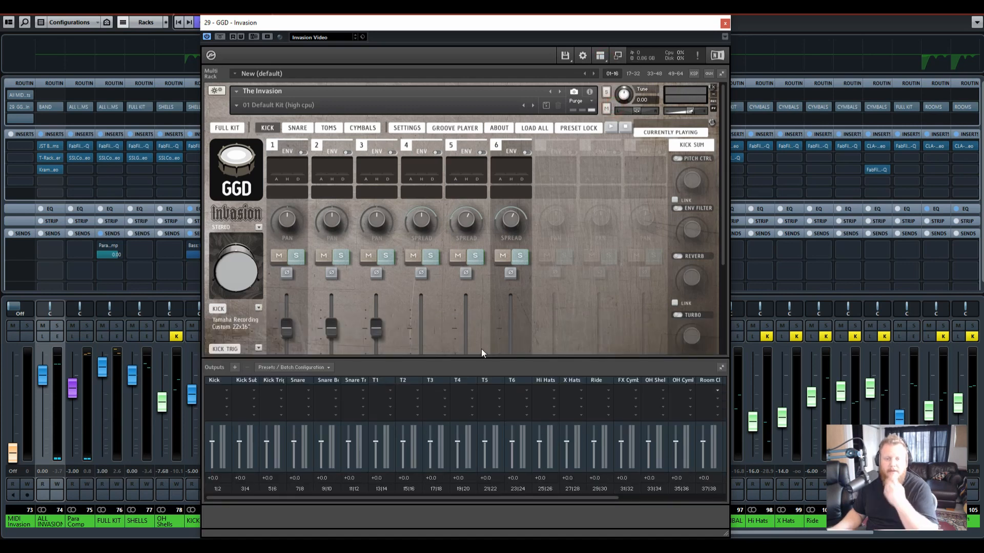
View the output assignments at the base of the kick mixer and the routing choices for the Kick Sum channel.
{"action": "left_click_drag", "start_coordinate": [723, 212], "coordinate": [719, 276]}
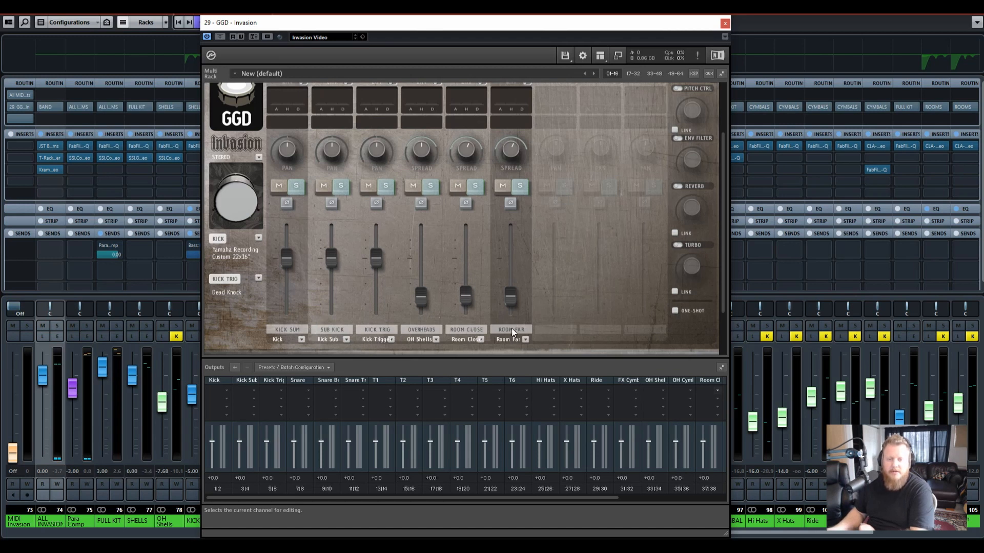
{"action": "left_click", "coordinate": [301, 339]}
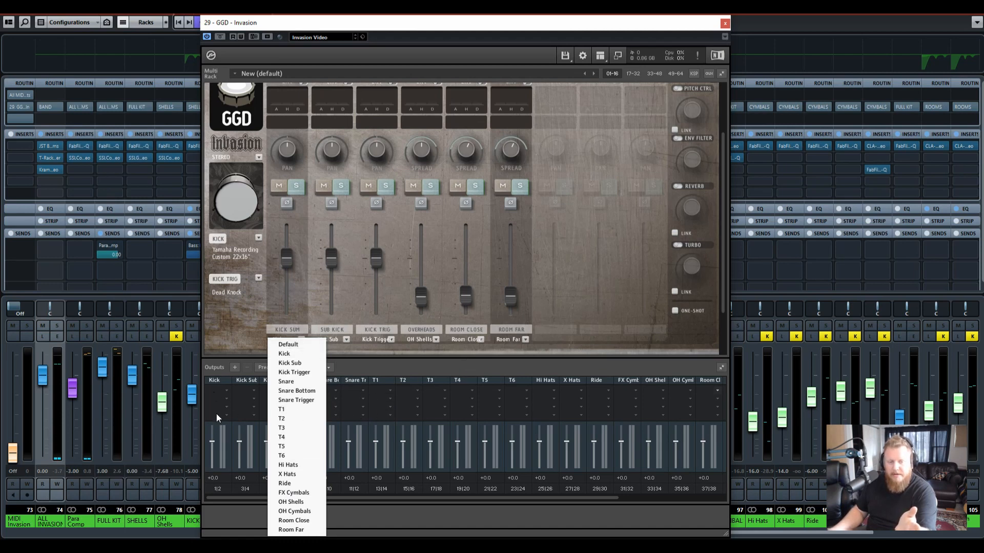
{"action": "left_click", "coordinate": [518, 405]}
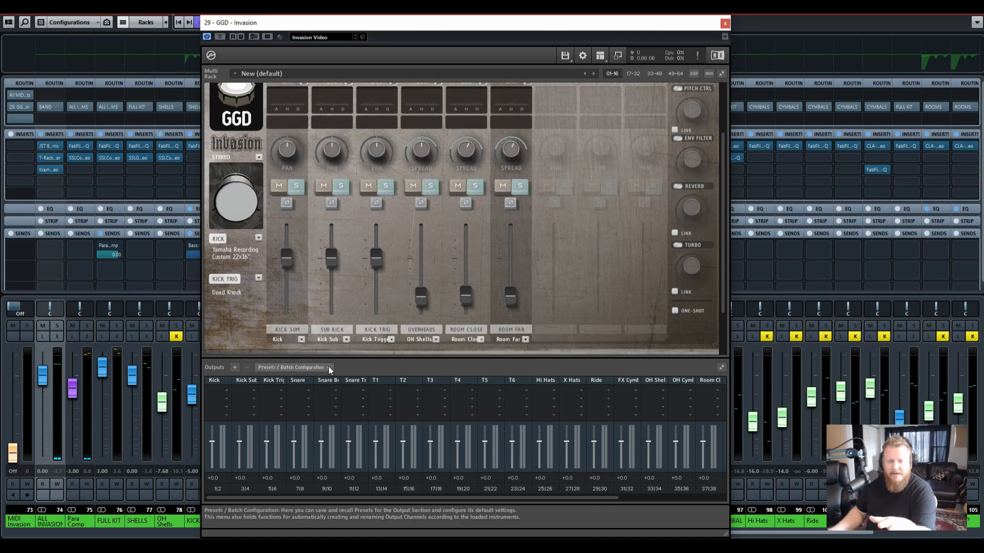
Look through the output section's preset and batch options, including the plugin formats for saving the current state as default.
{"action": "left_click", "coordinate": [310, 367]}
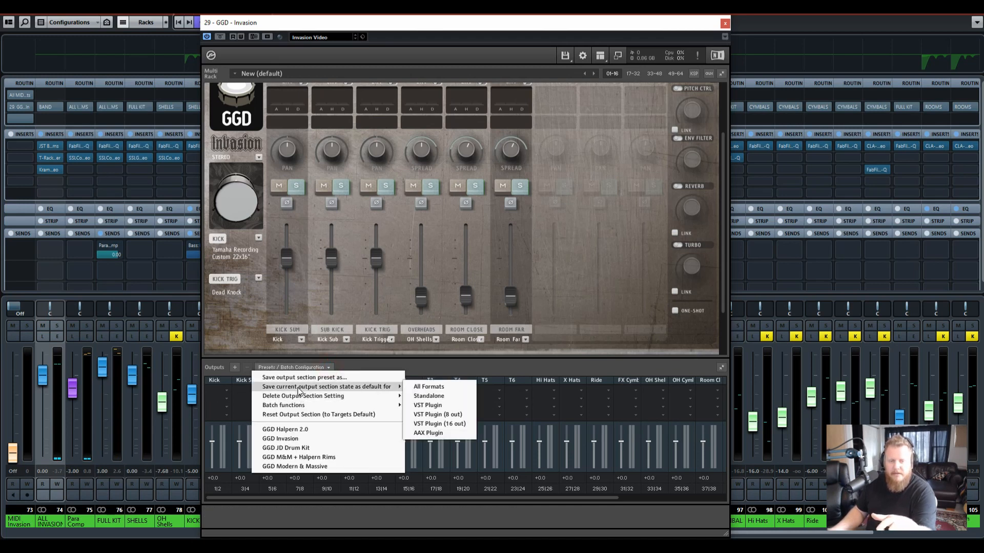
{"action": "mouse_move", "coordinate": [296, 389]}
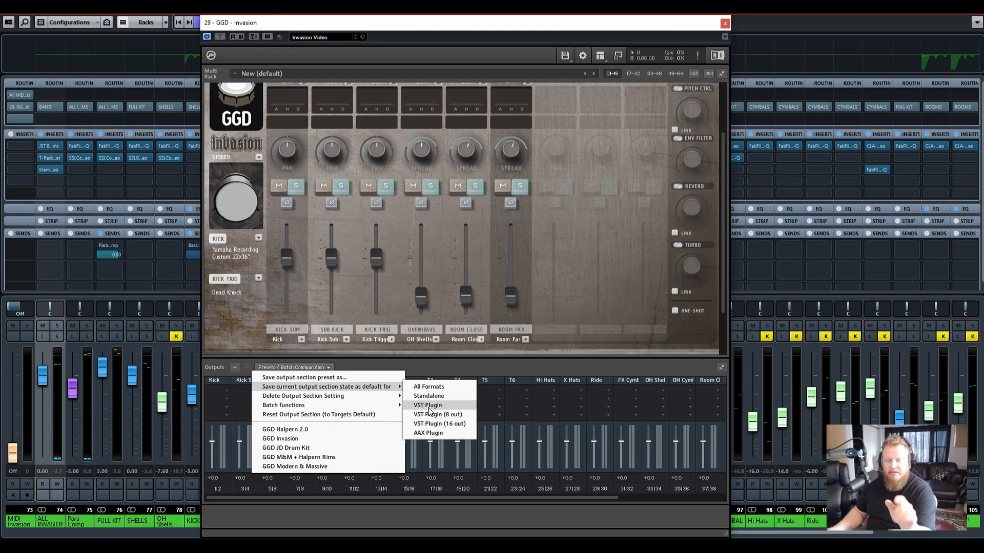
{"action": "left_click", "coordinate": [519, 368]}
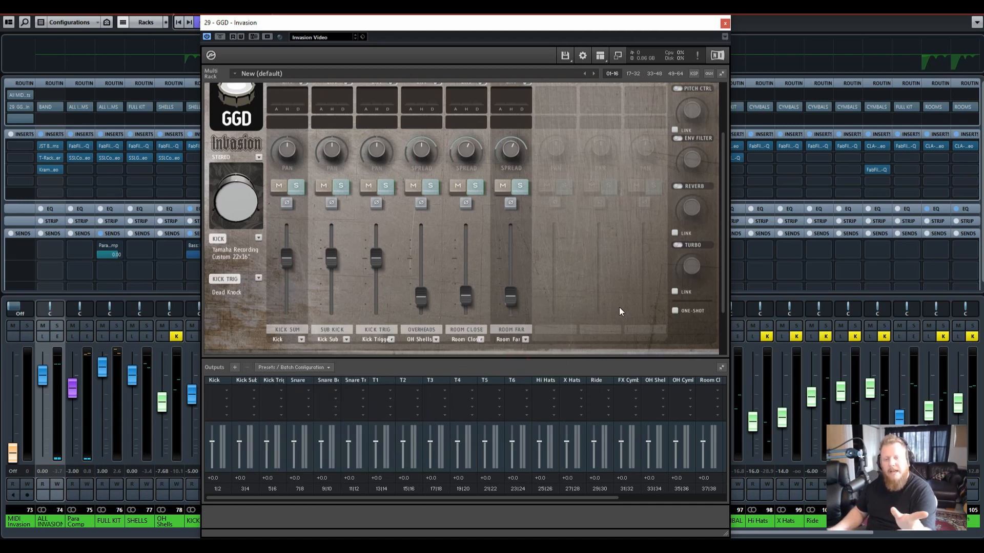
Review the Kick Sum routing choices again and compare the kick mixer's assignments with the list of output channels.
{"action": "left_click", "coordinate": [301, 339]}
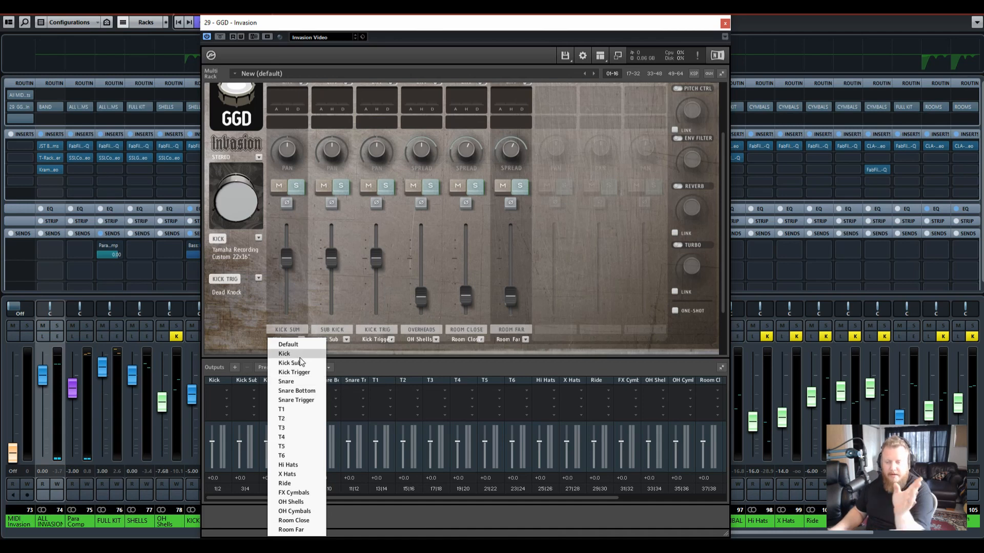
{"action": "left_click", "coordinate": [370, 362]}
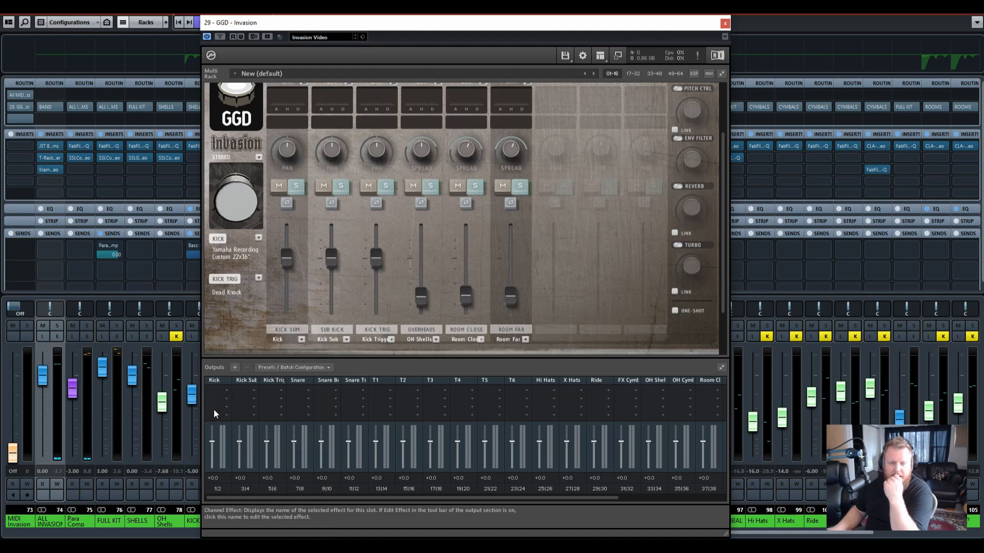
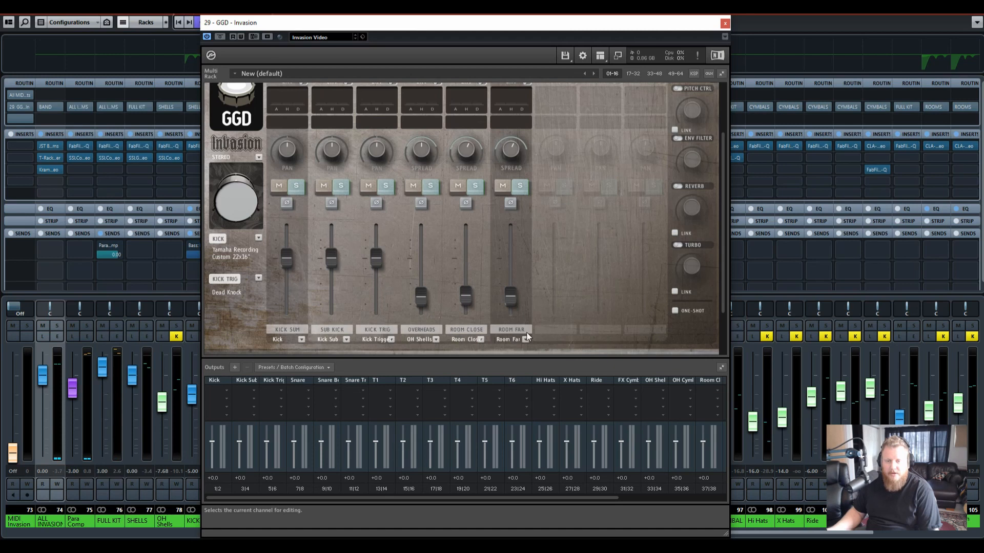
{"action": "left_click_drag", "start_coordinate": [622, 496], "coordinate": [682, 498]}
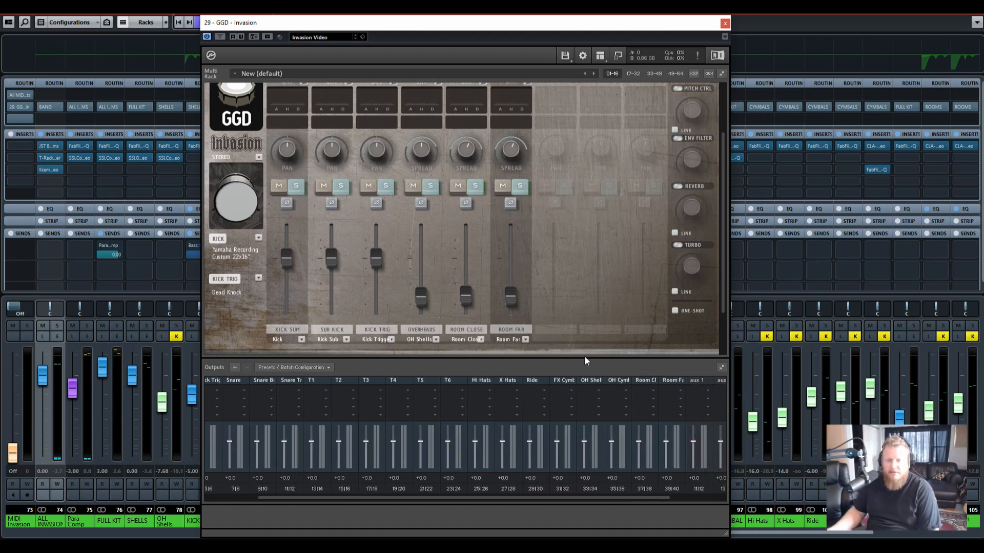
{"action": "left_click_drag", "start_coordinate": [531, 499], "coordinate": [447, 494]}
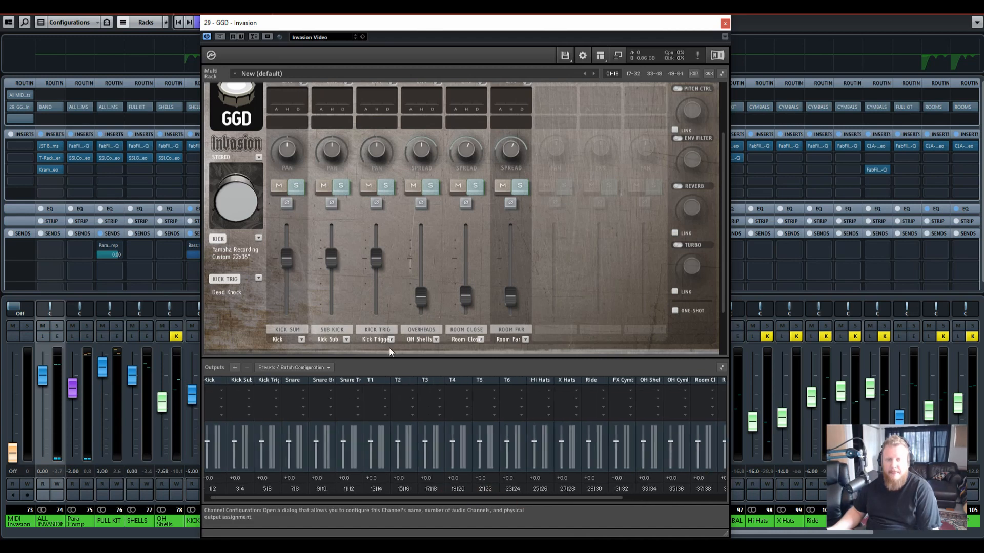
{"action": "scroll", "coordinate": [719, 165], "scroll_direction": "up", "scroll_amount": 2}
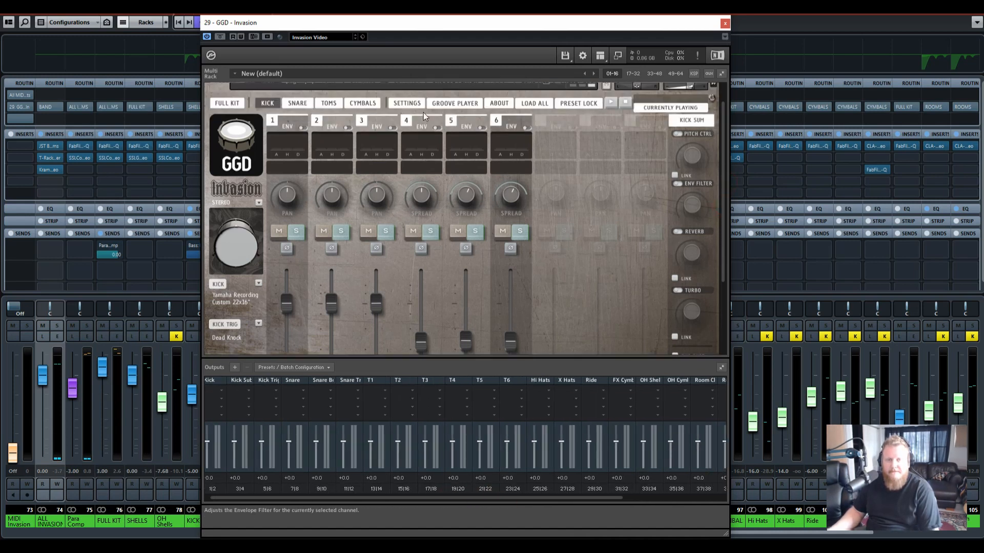
View the output assignments at the base of the snare mixer and compare them with the list of output channels.
{"action": "left_click", "coordinate": [299, 105]}
{"action": "left_click_drag", "start_coordinate": [723, 142], "coordinate": [380, 223]}
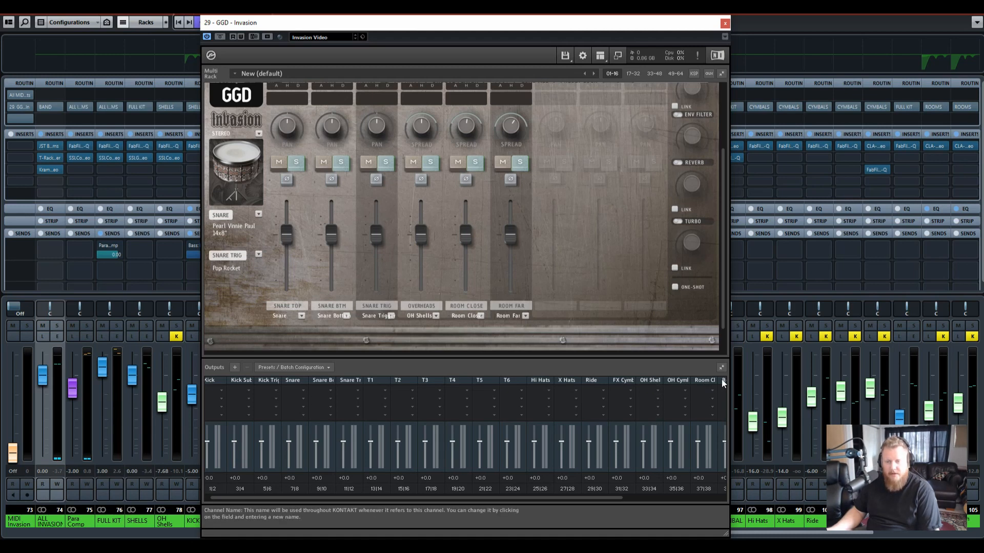
{"action": "mouse_move", "coordinate": [724, 314]}
{"action": "left_mouse_down"}
{"action": "mouse_move", "coordinate": [722, 283]}
{"action": "mouse_move", "coordinate": [723, 296]}
{"action": "left_mouse_up"}
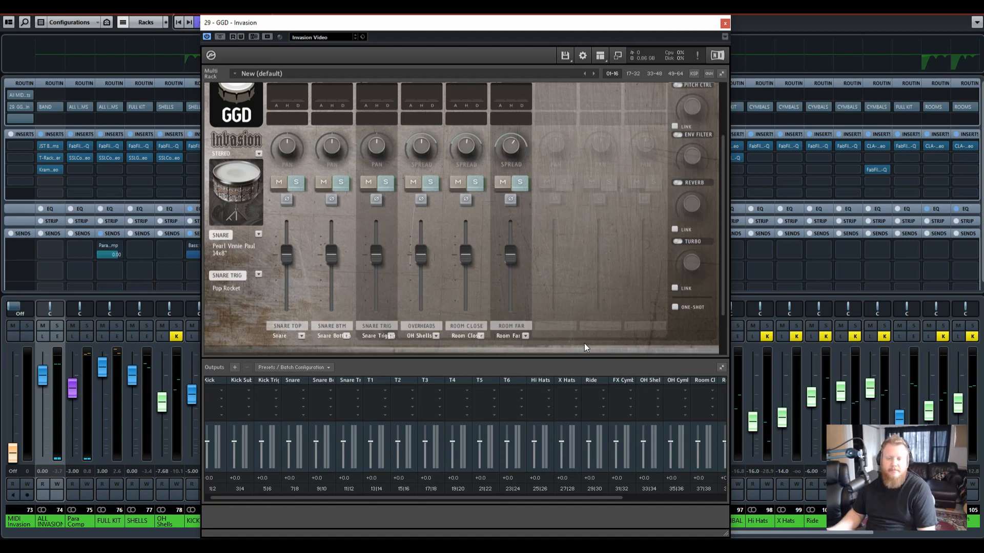
View the output assignments at the base of the toms mixer, including the overhead and room channels.
{"action": "scroll", "coordinate": [723, 263], "scroll_direction": "up", "scroll_amount": 2}
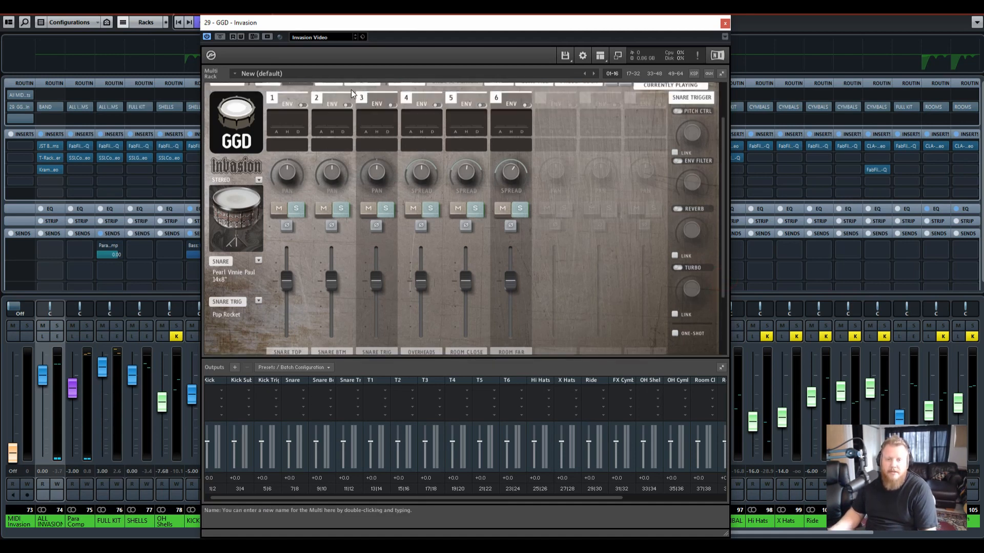
{"action": "left_click", "coordinate": [326, 85]}
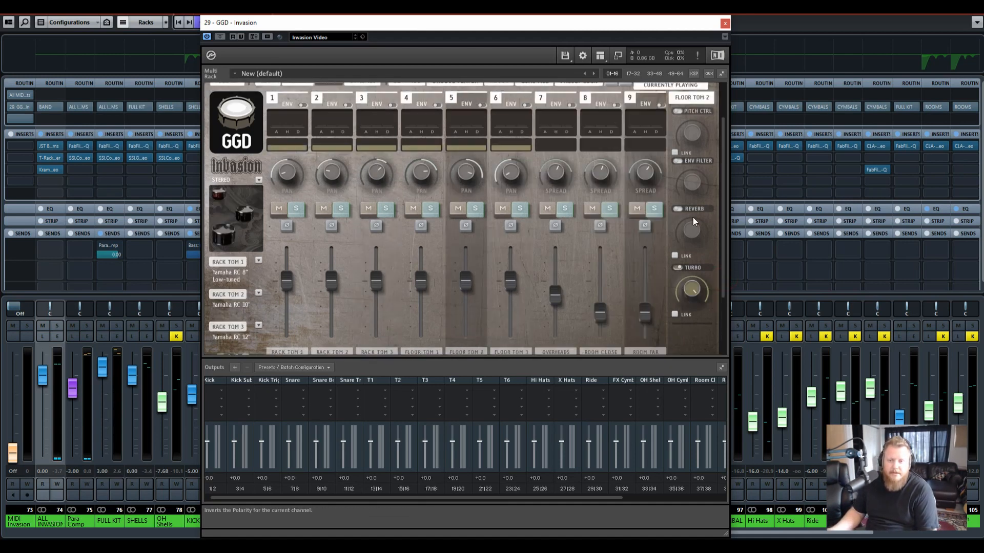
{"action": "scroll", "coordinate": [722, 205], "scroll_direction": "down", "scroll_amount": 4}
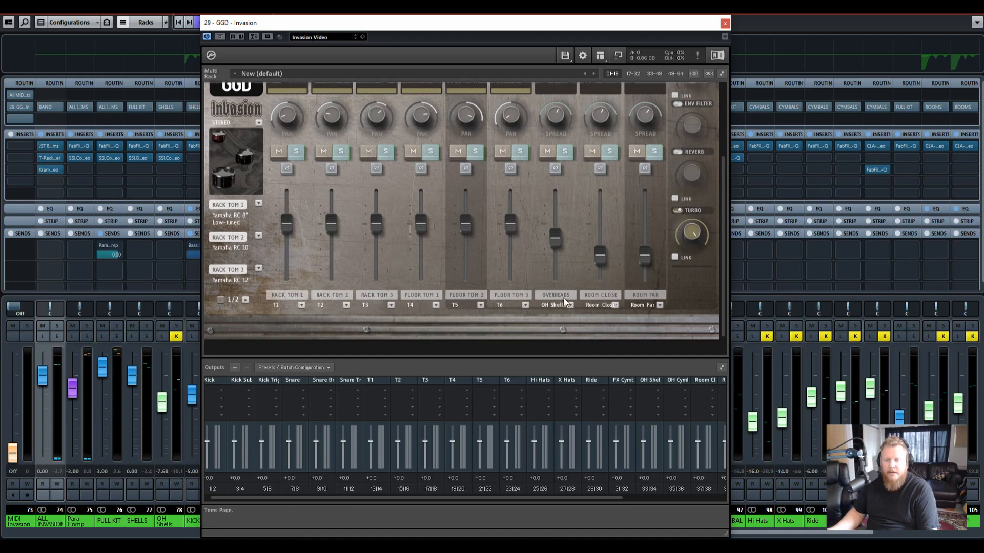
View the output assignments at the base of the cymbals mixer, from Hats through Room Far.
{"action": "mouse_move", "coordinate": [723, 197]}
{"action": "left_mouse_down"}
{"action": "mouse_move", "coordinate": [723, 113]}
{"action": "mouse_move", "coordinate": [722, 197]}
{"action": "left_mouse_up"}
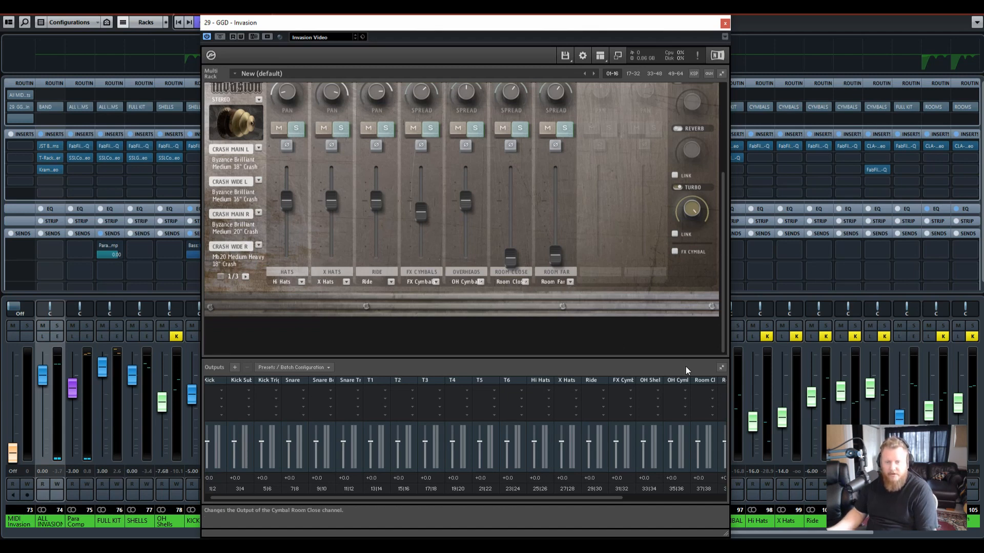
{"action": "mouse_move", "coordinate": [725, 232]}
{"action": "left_mouse_down"}
{"action": "mouse_move", "coordinate": [733, 164]}
{"action": "mouse_move", "coordinate": [720, 220]}
{"action": "left_mouse_up"}
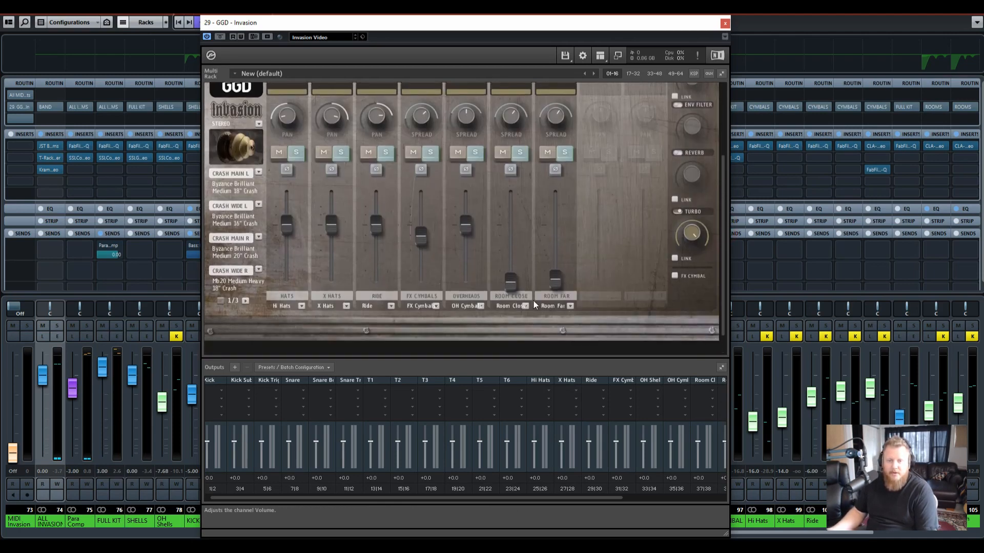
{"action": "left_click_drag", "start_coordinate": [721, 251], "coordinate": [724, 220]}
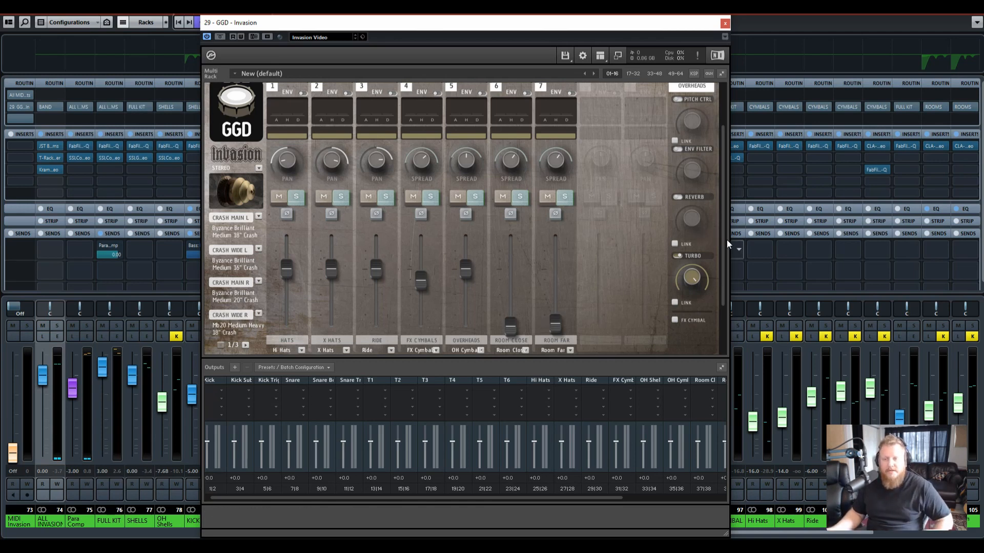
{"action": "left_click_drag", "start_coordinate": [722, 240], "coordinate": [726, 201]}
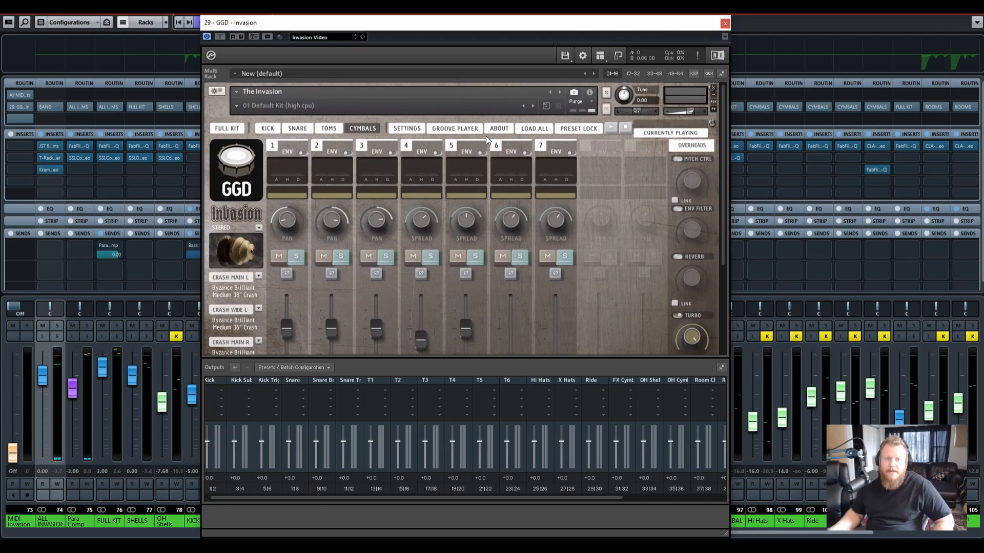
Return to the full kit page and view it down to the Master and Reverb faders.
{"action": "left_click", "coordinate": [227, 128]}
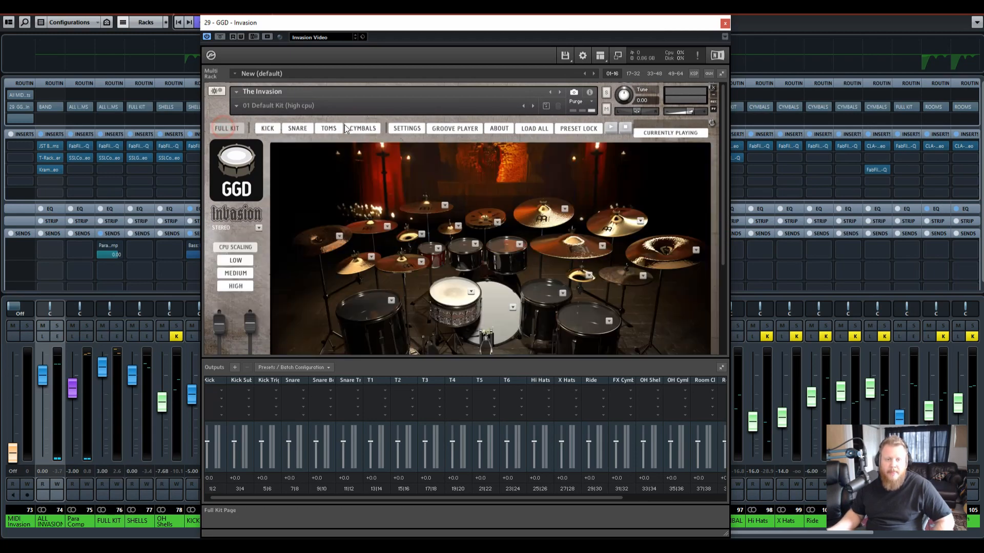
{"action": "left_click_drag", "start_coordinate": [721, 146], "coordinate": [738, 212]}
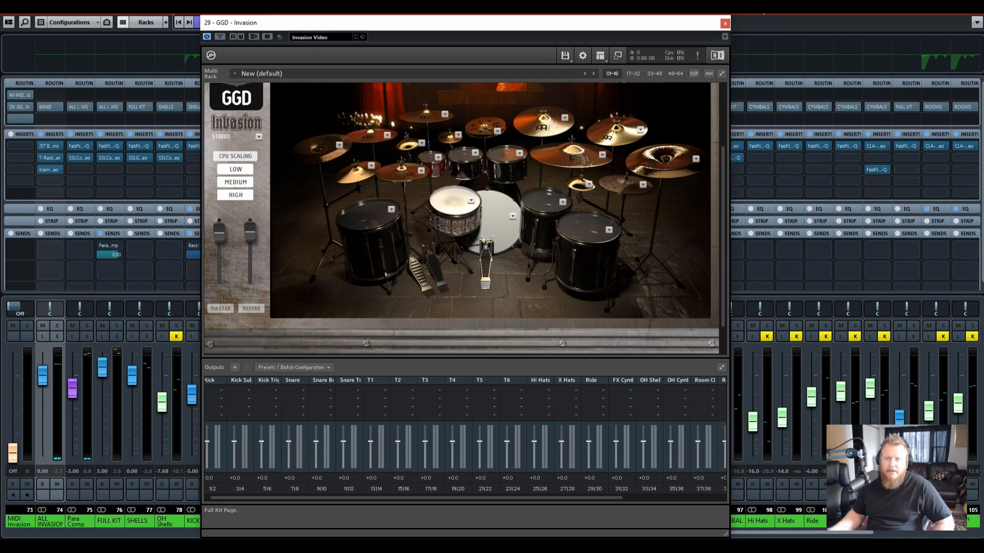
{"action": "left_click", "coordinate": [761, 12]}
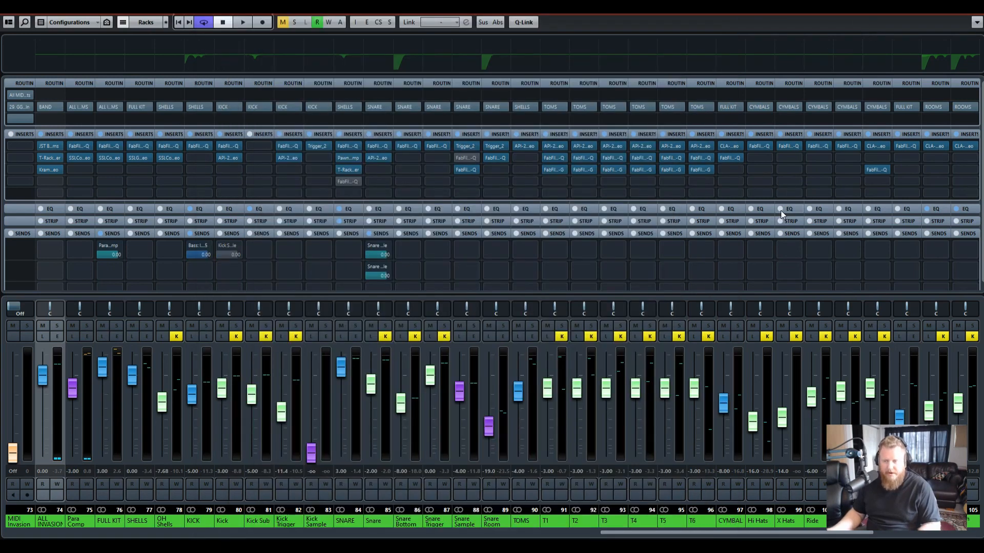
{"action": "left_click", "coordinate": [898, 25]}
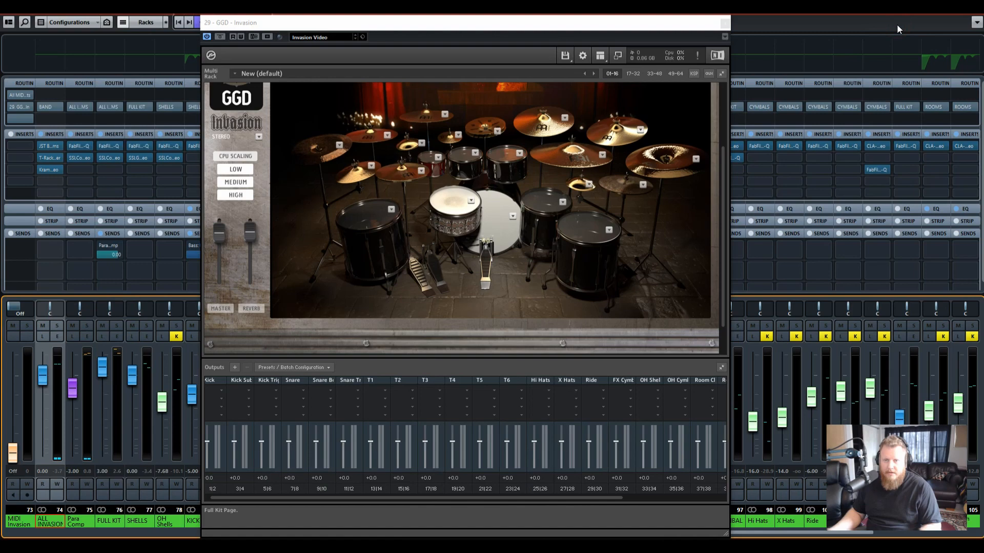
Close the plugin window and expand the GGD - Invasion folder in the project's track list.
{"action": "left_click", "coordinate": [724, 26]}
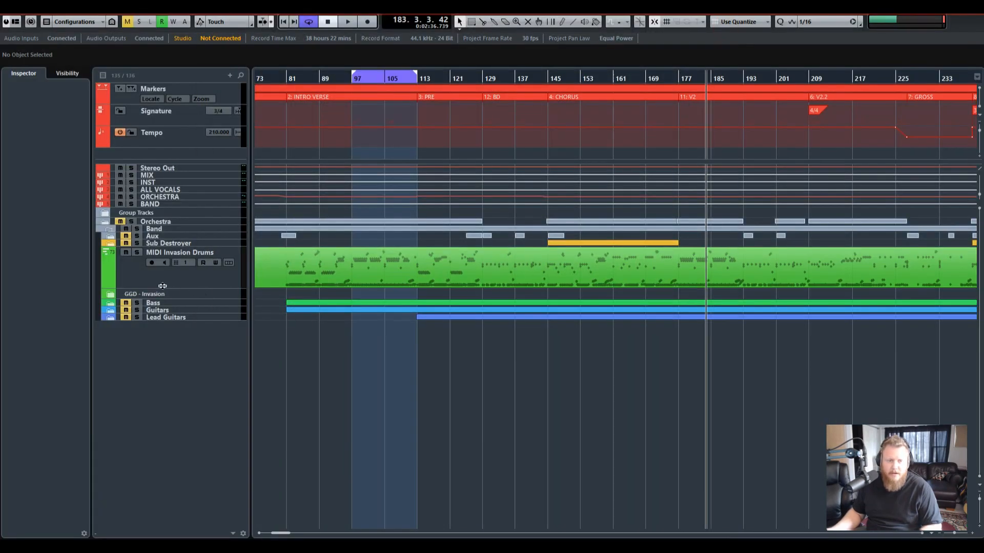
{"action": "left_click", "coordinate": [110, 294]}
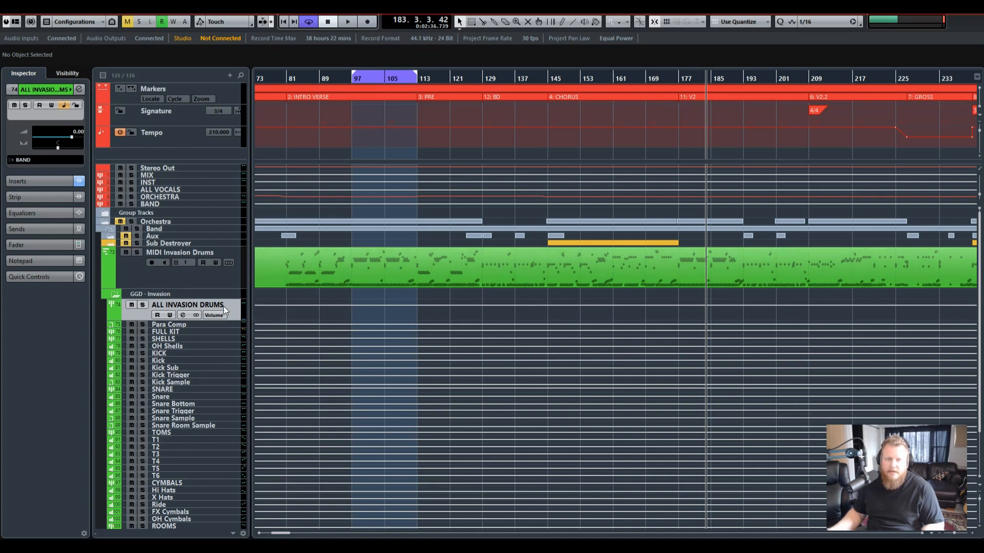
Find the GGD - Invasion instrument in slot 29 of the VST instruments rack and briefly open its editor.
{"action": "key", "text": "F11"}
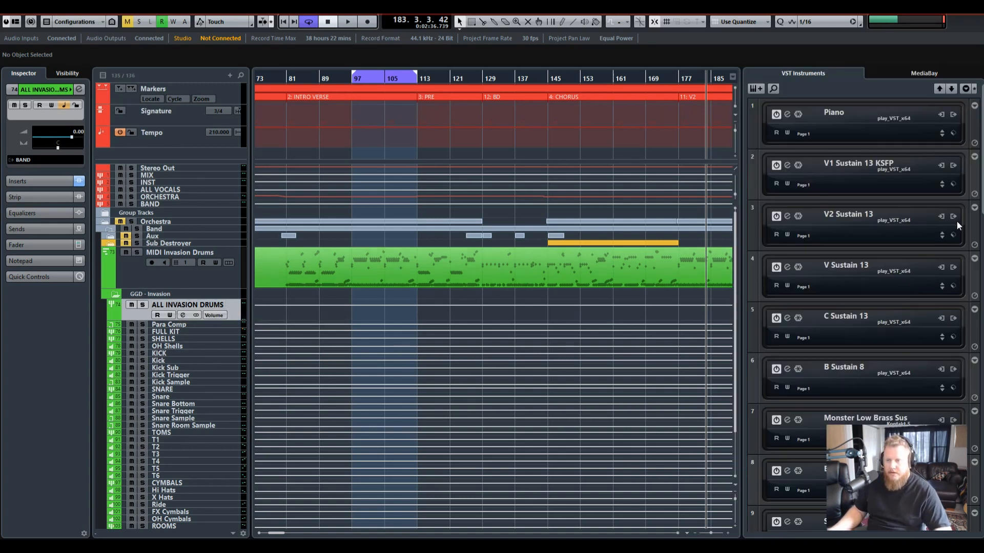
{"action": "scroll", "coordinate": [981, 200], "scroll_direction": "down", "scroll_amount": 15}
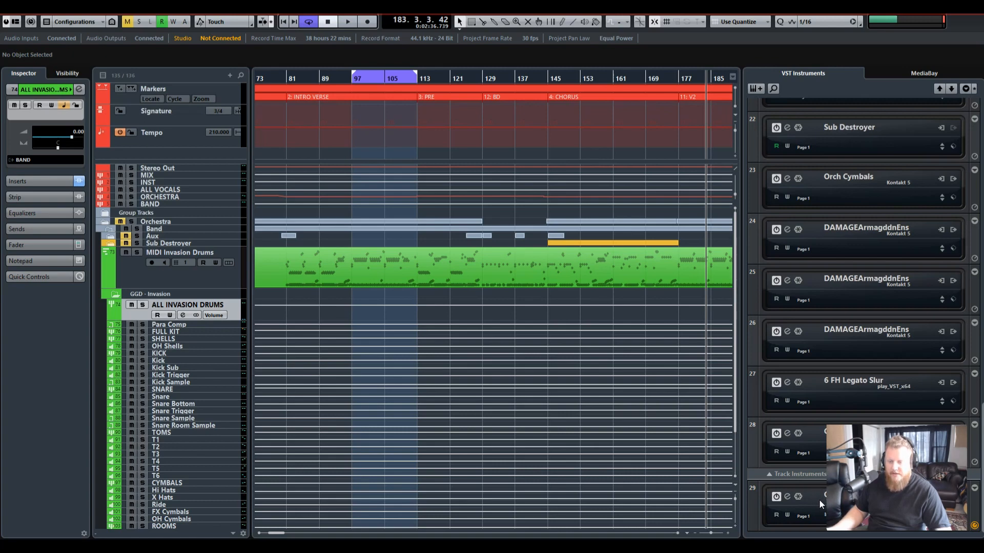
{"action": "left_click", "coordinate": [787, 497]}
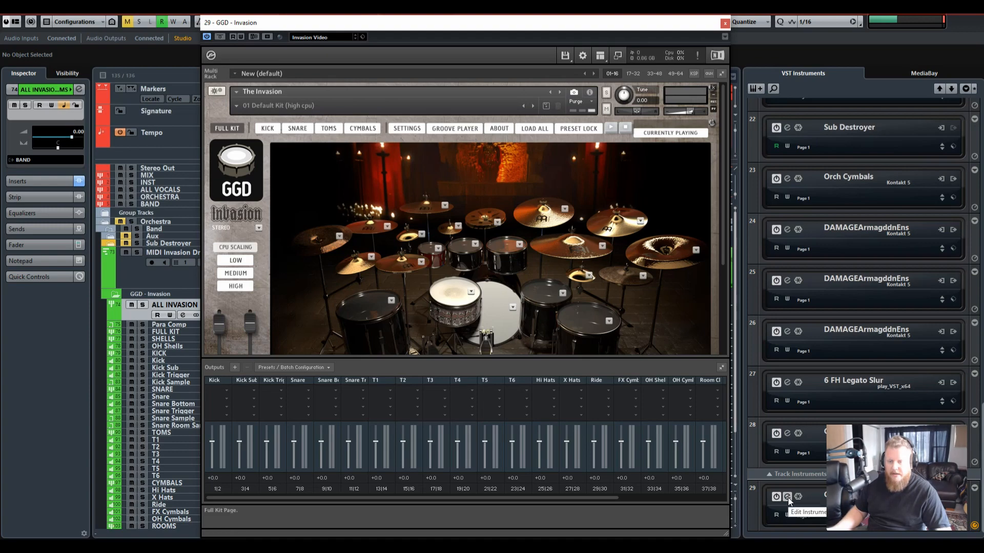
{"action": "left_click", "coordinate": [787, 498]}
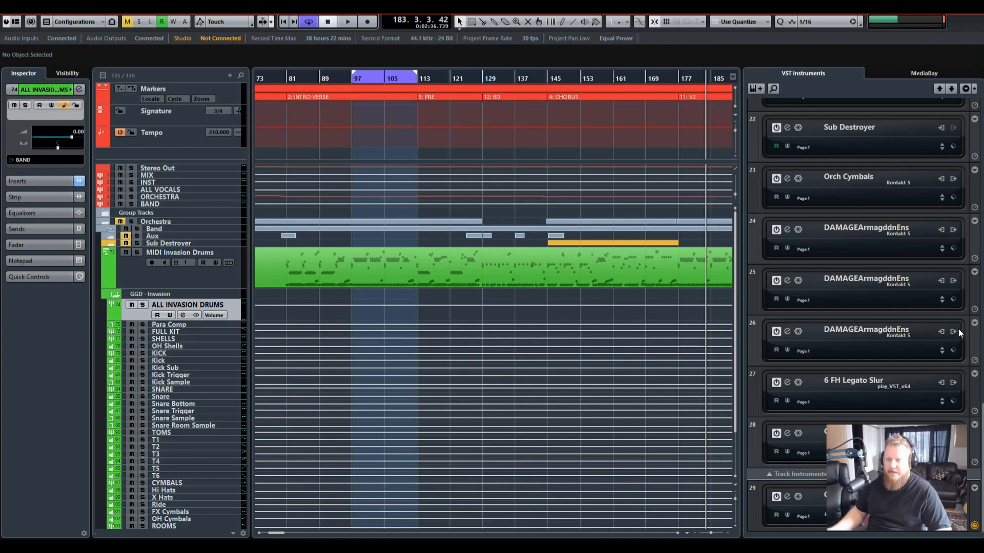
Look through the available output channels for the Orch Cymbals instrument without changing any of them.
{"action": "left_click", "coordinate": [955, 182]}
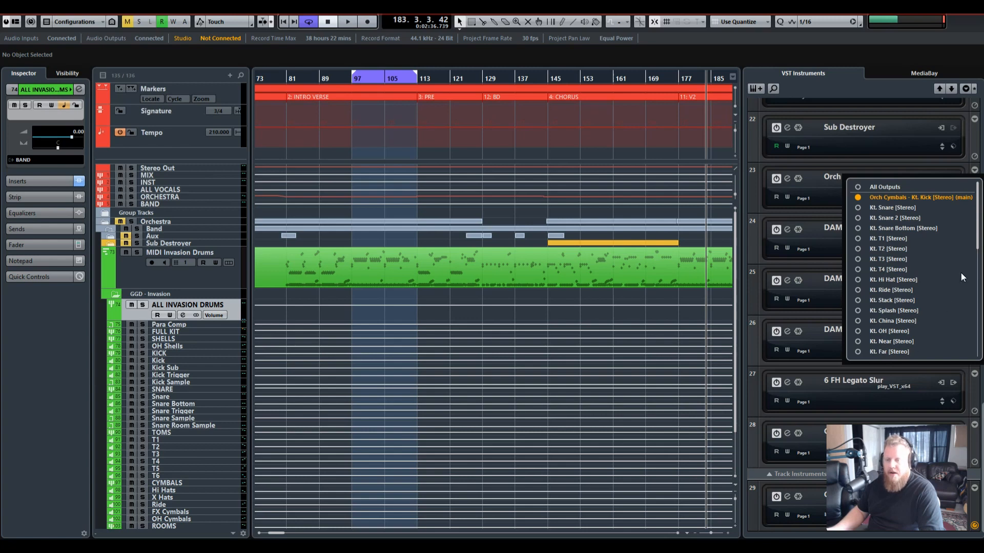
{"action": "left_click_drag", "start_coordinate": [978, 214], "coordinate": [979, 225]}
{"action": "scroll", "coordinate": [865, 237], "scroll_direction": "up", "scroll_amount": 5}
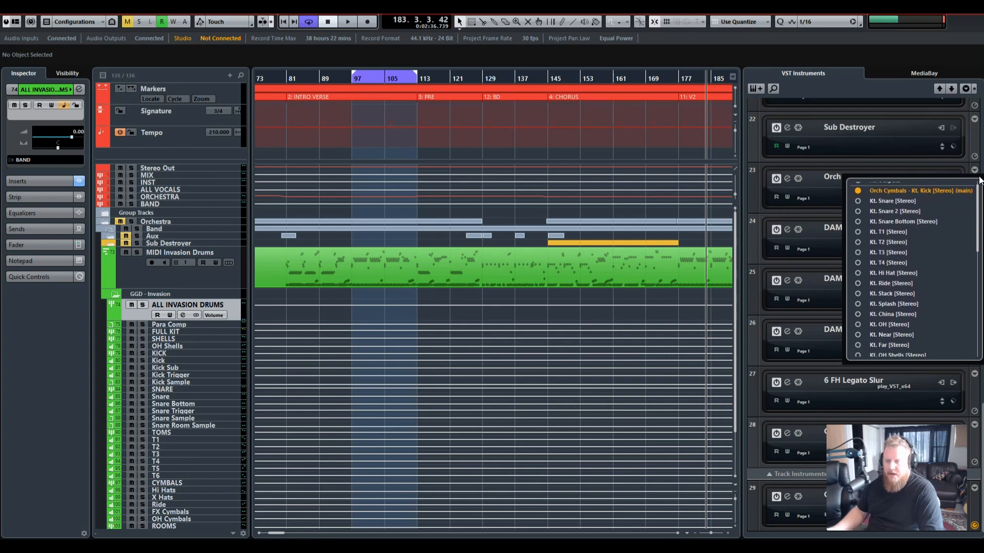
{"action": "left_click", "coordinate": [971, 174]}
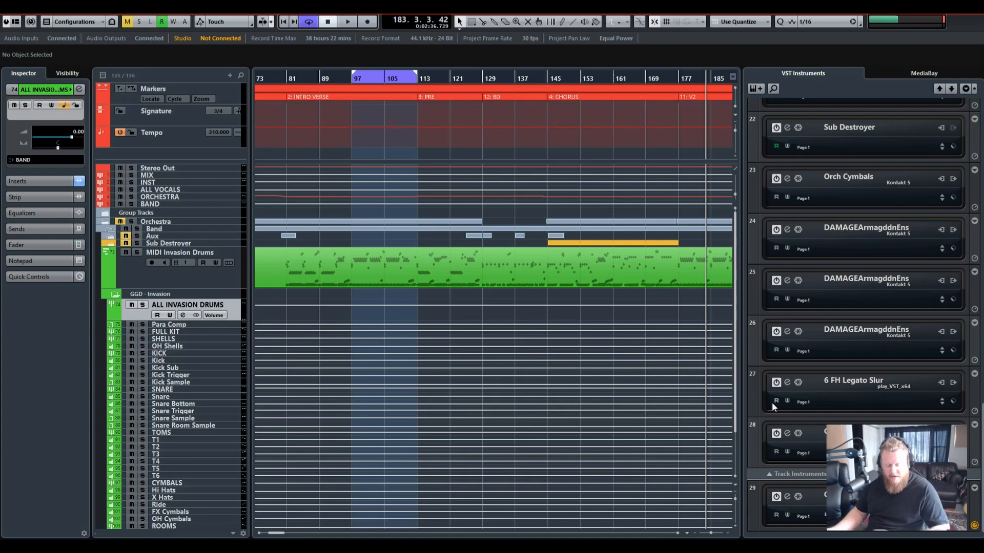
Hide the instruments rack to review all tracks in the GGD - Invasion folder, and reopen the mixer.
{"action": "key", "text": "ctrl+alt+r"}
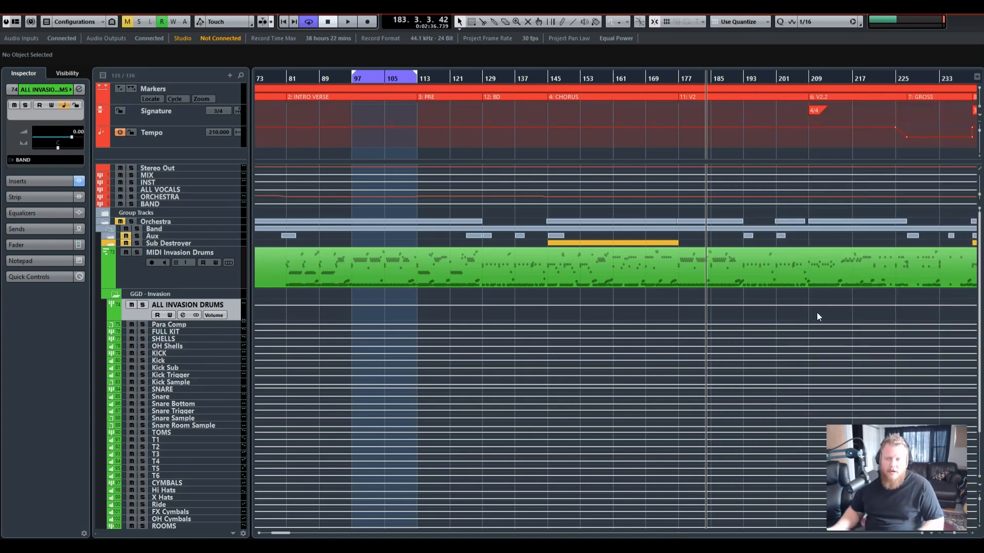
{"action": "left_click_drag", "start_coordinate": [979, 234], "coordinate": [979, 279]}
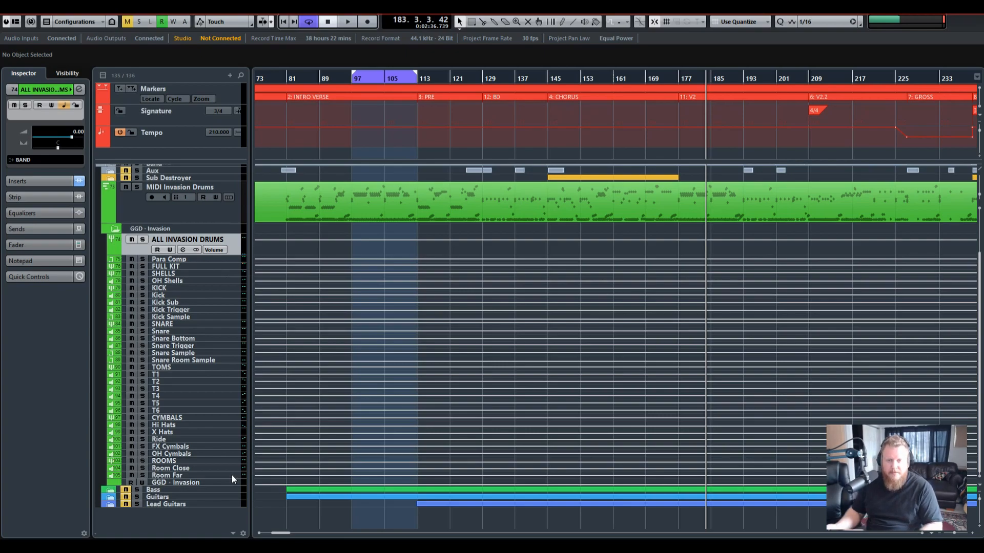
{"action": "key", "text": "F3"}
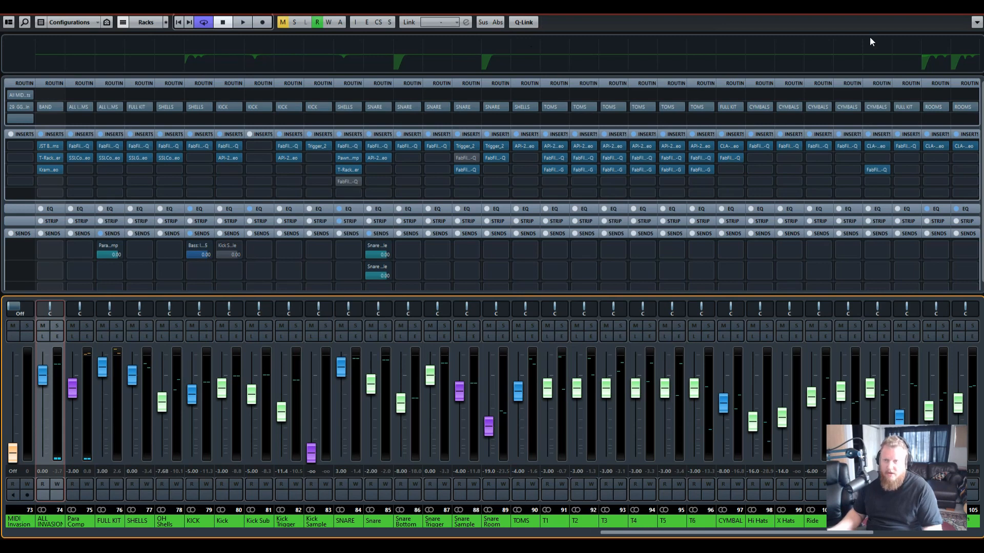
Switch to the Notepad input list and point out the Kick, Kick Sub and Kick Trigger lines under the kick bus.
{"action": "key", "text": "alt+Tab"}
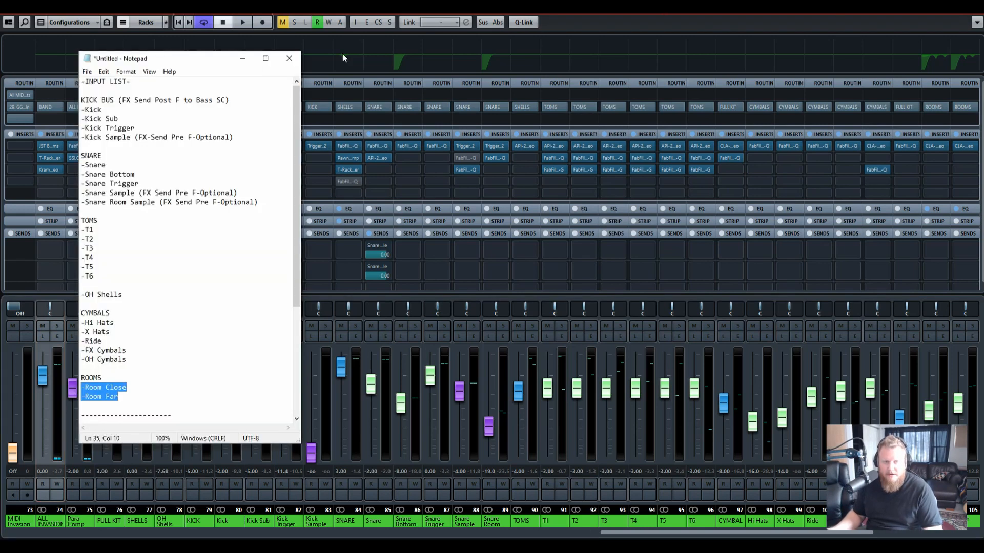
{"action": "left_click", "coordinate": [296, 100]}
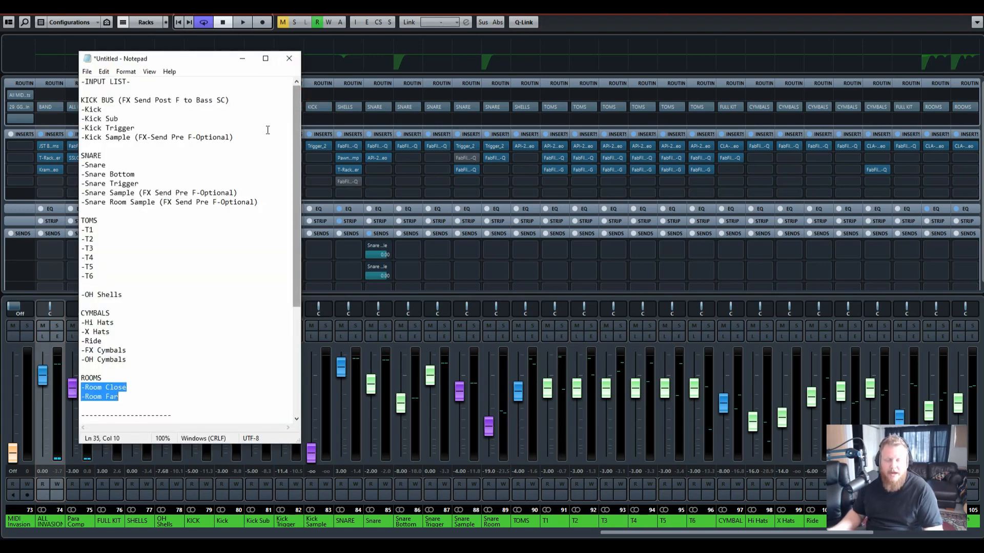
{"action": "left_click_drag", "start_coordinate": [81, 109], "coordinate": [138, 132]}
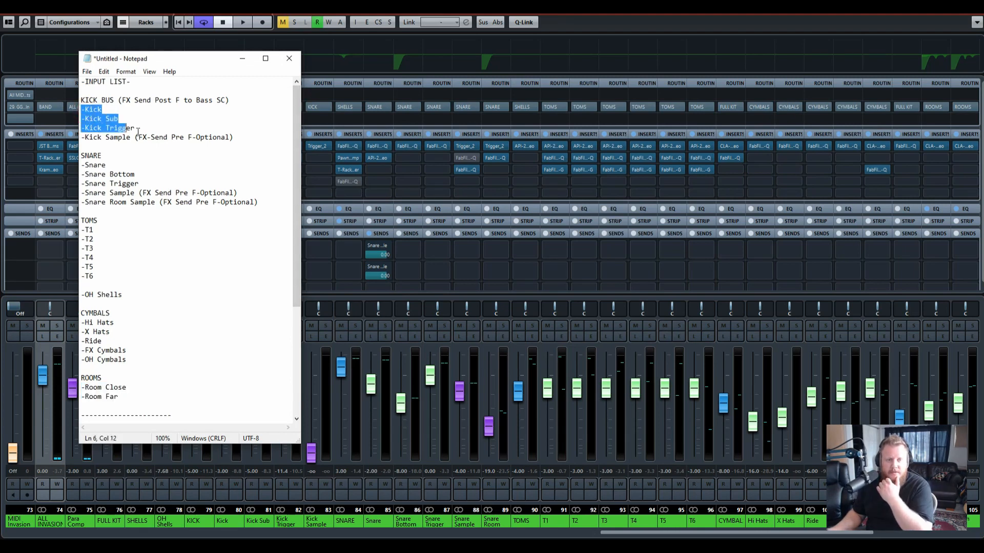
{"action": "left_click", "coordinate": [139, 128]}
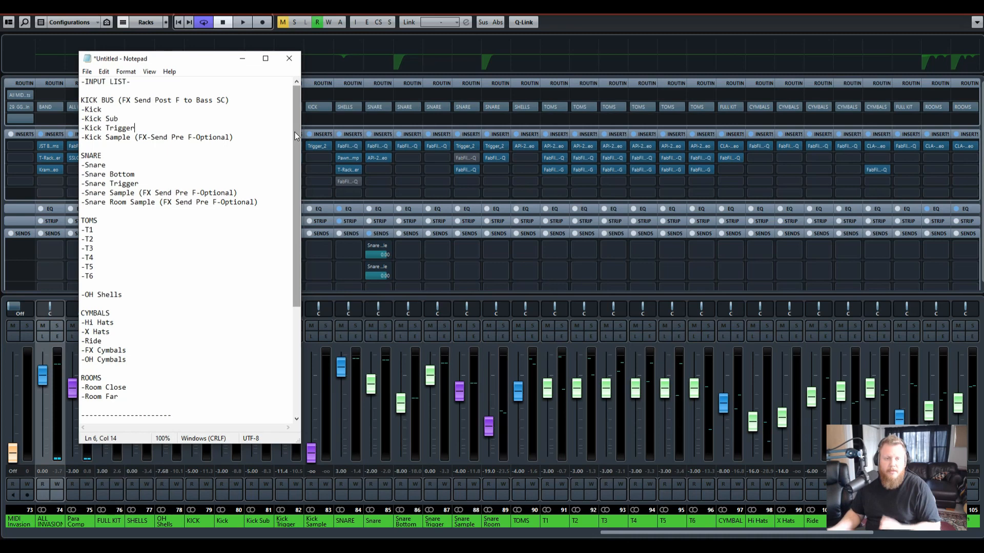
{"action": "left_click_drag", "start_coordinate": [294, 136], "coordinate": [296, 135]}
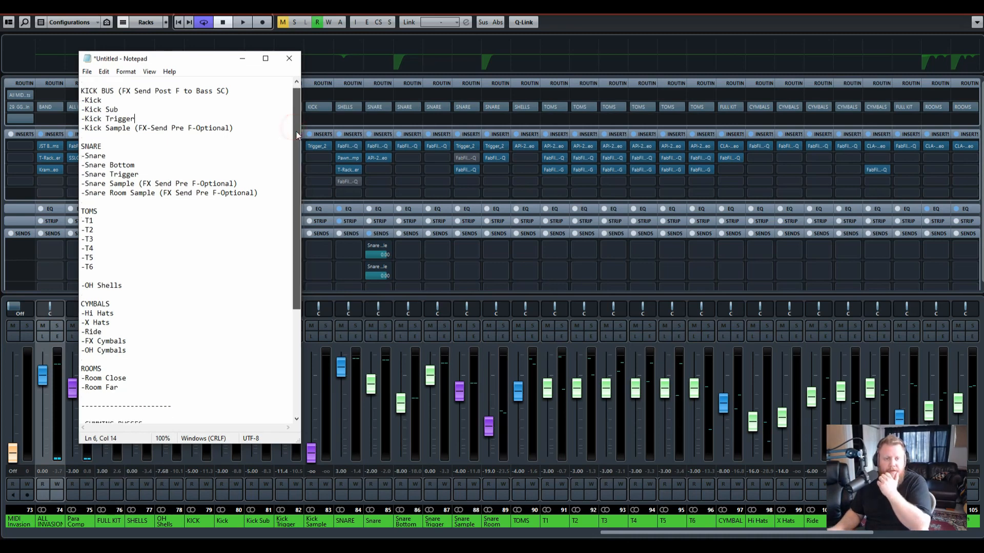
Highlight the three main kick inputs again and compare the Kick line with the optional Kick Sample line.
{"action": "left_click_drag", "start_coordinate": [81, 100], "coordinate": [137, 119]}
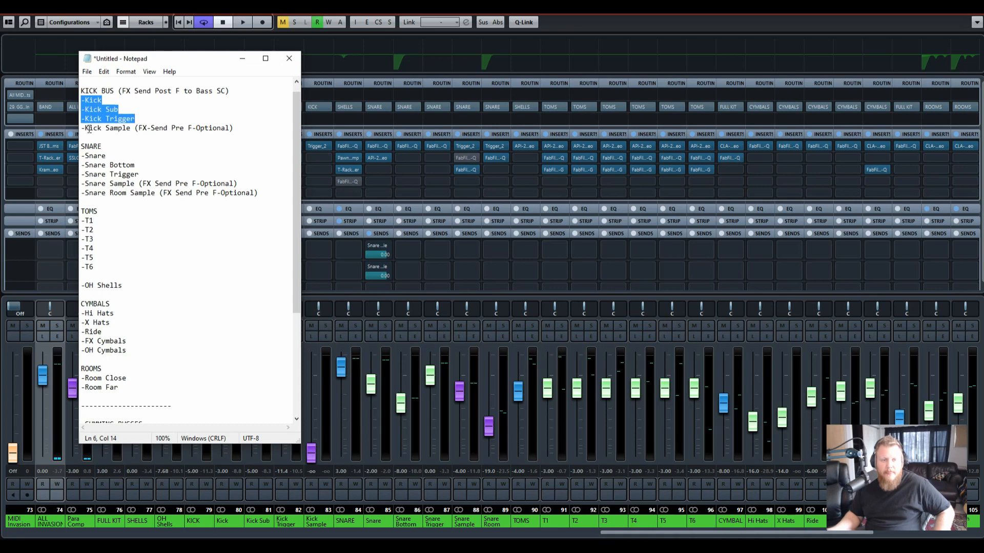
{"action": "left_click_drag", "start_coordinate": [81, 128], "coordinate": [131, 129]}
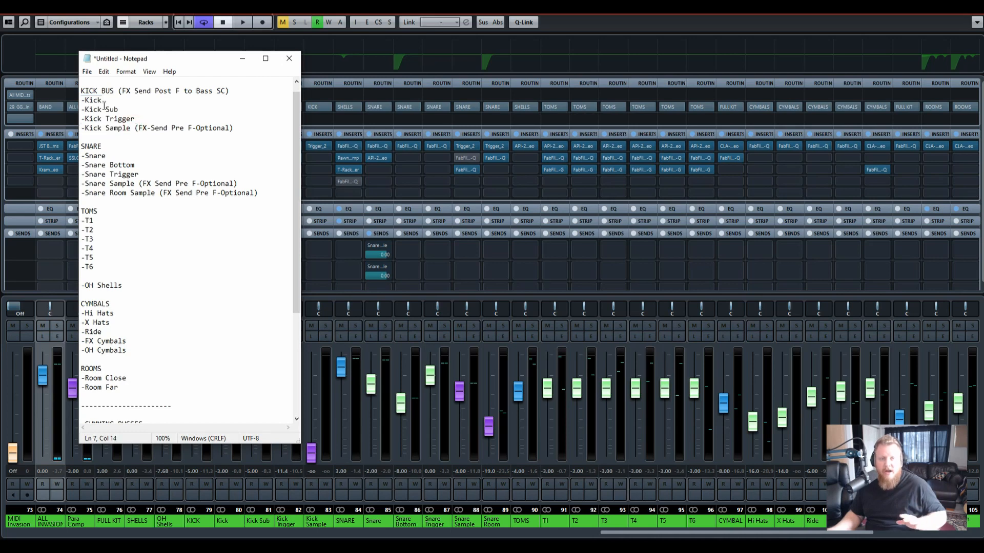
{"action": "left_click_drag", "start_coordinate": [102, 100], "coordinate": [81, 100]}
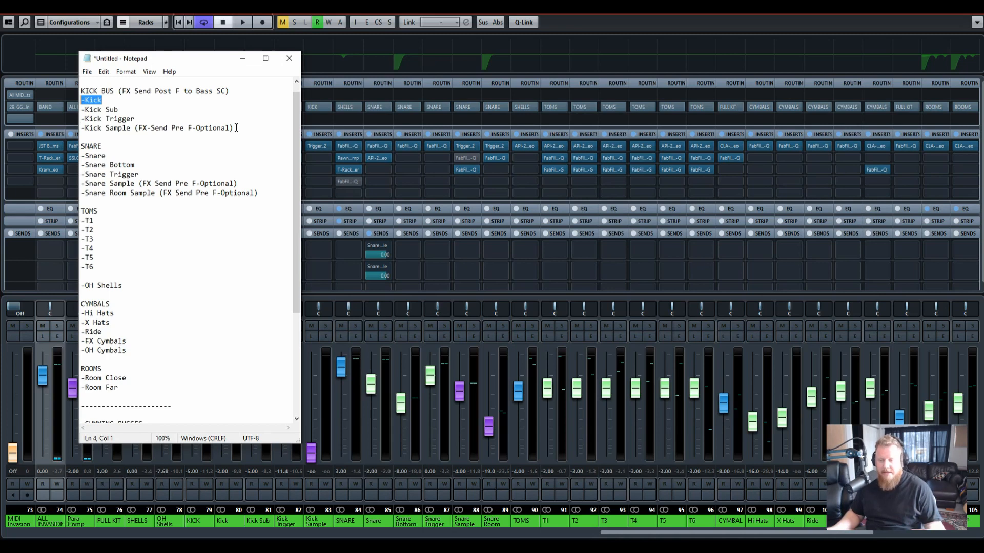
{"action": "left_click_drag", "start_coordinate": [234, 128], "coordinate": [81, 128]}
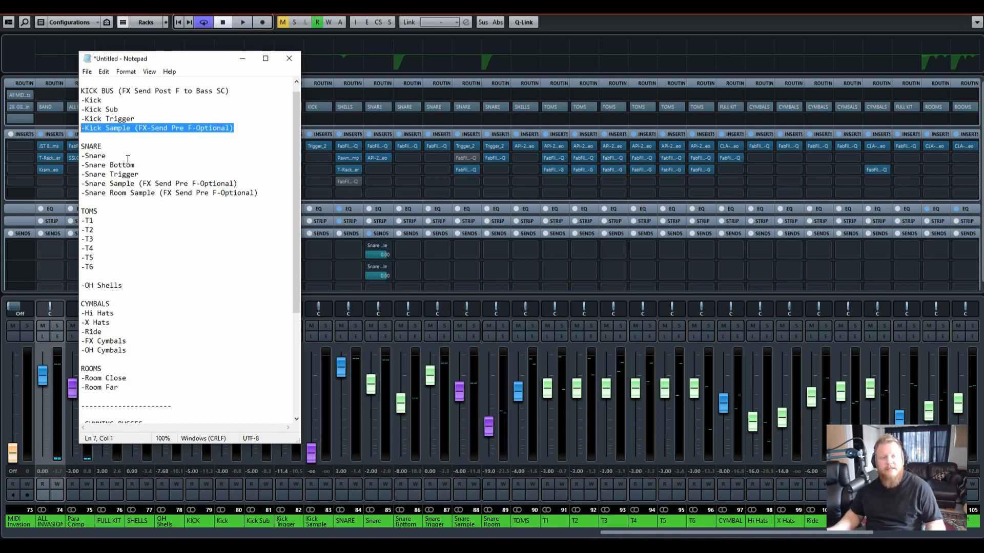
Highlight the Snare Sample line and the main Snare line in the input list.
{"action": "left_click_drag", "start_coordinate": [81, 184], "coordinate": [134, 183]}
{"action": "left_click_drag", "start_coordinate": [81, 155], "coordinate": [105, 156]}
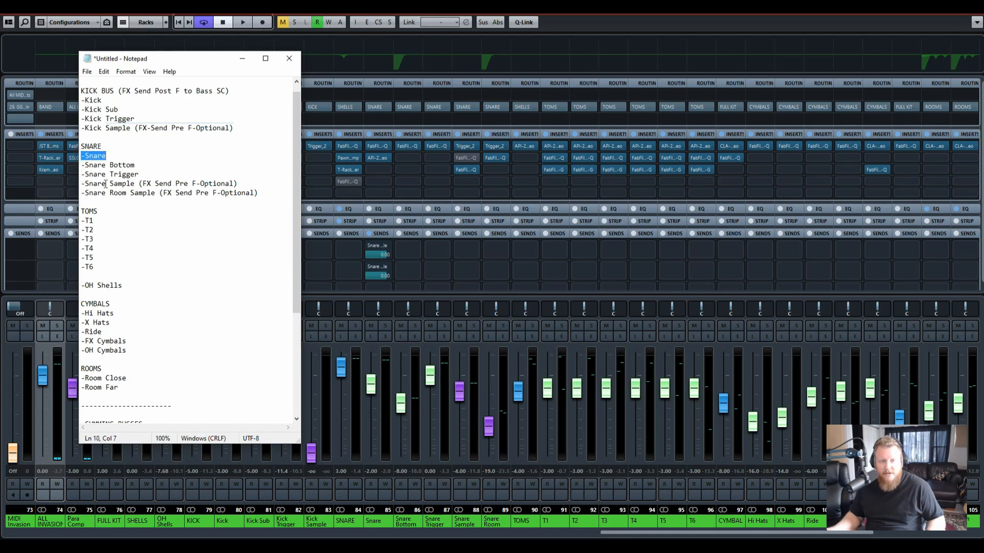
Highlight the Snare Room Sample line, and highlight the toms, snare and kick input groups in the input list.
{"action": "left_click_drag", "start_coordinate": [80, 184], "coordinate": [156, 193]}
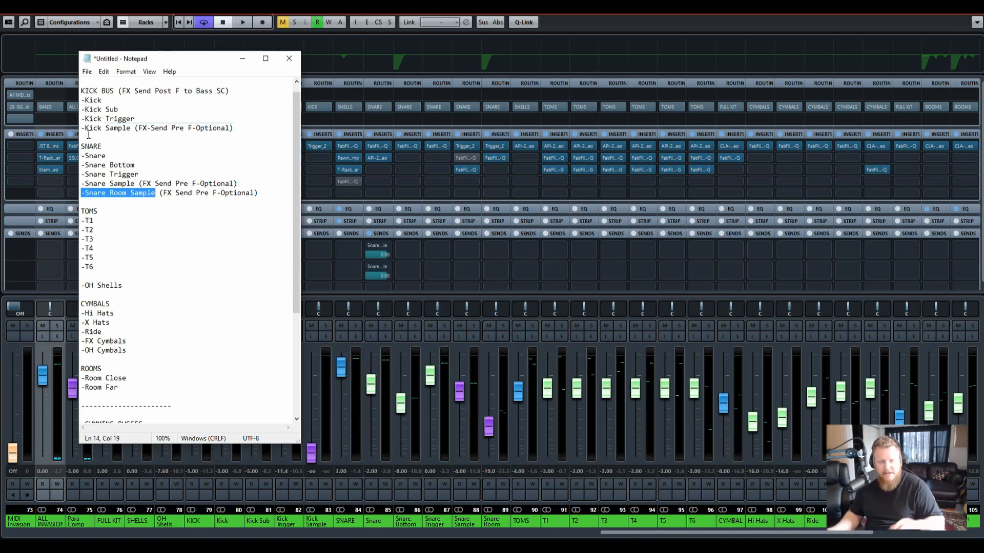
{"action": "left_click", "coordinate": [127, 202]}
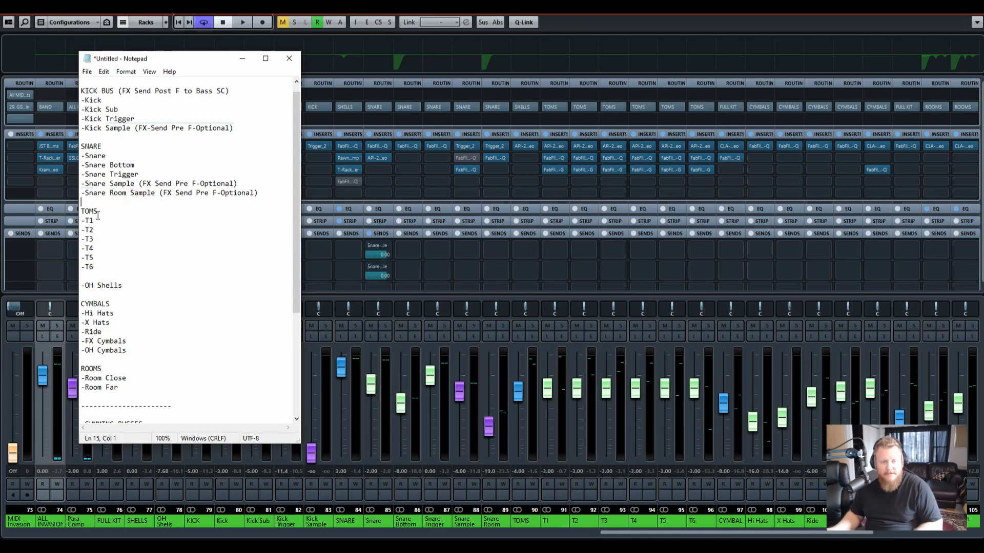
{"action": "left_click_drag", "start_coordinate": [93, 267], "coordinate": [81, 220]}
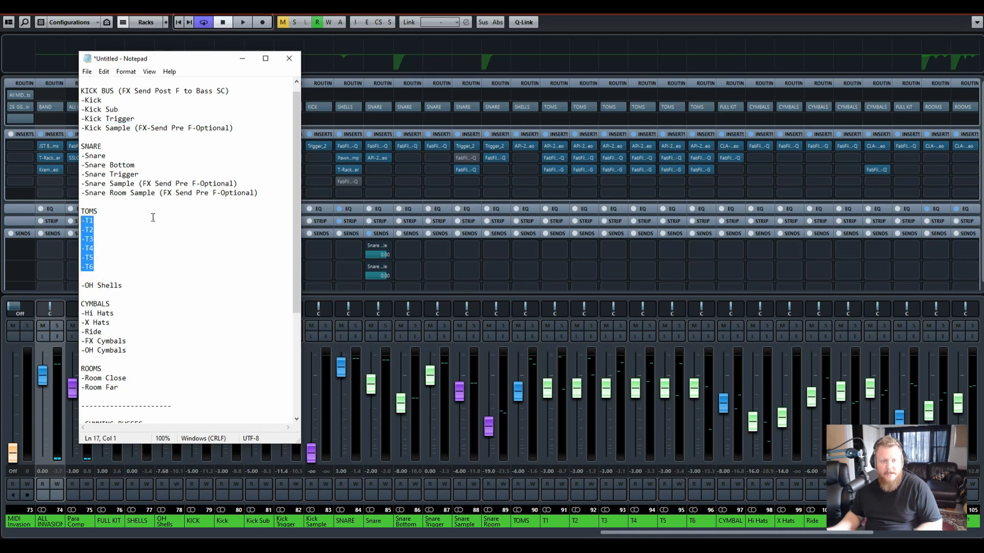
{"action": "left_click_drag", "start_coordinate": [268, 193], "coordinate": [79, 156]}
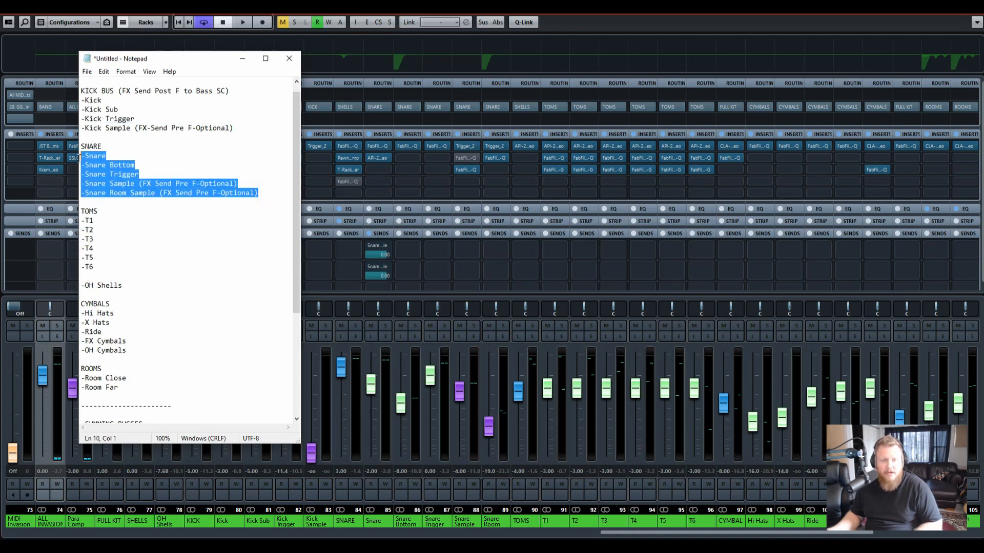
{"action": "left_click_drag", "start_coordinate": [241, 128], "coordinate": [77, 101]}
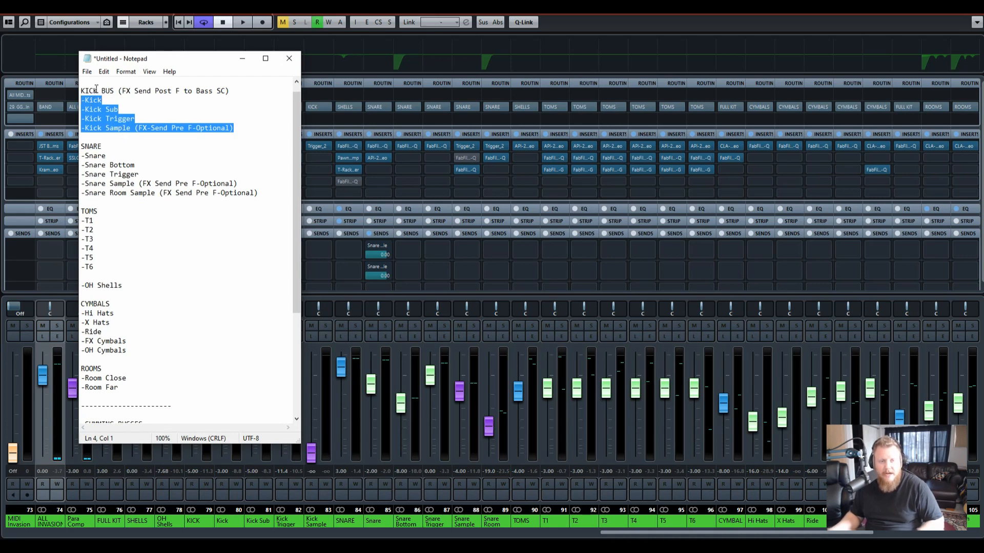
Point out the KICK BUS, SNARE and TOMS bus headings in the input list.
{"action": "left_click_drag", "start_coordinate": [80, 91], "coordinate": [114, 90]}
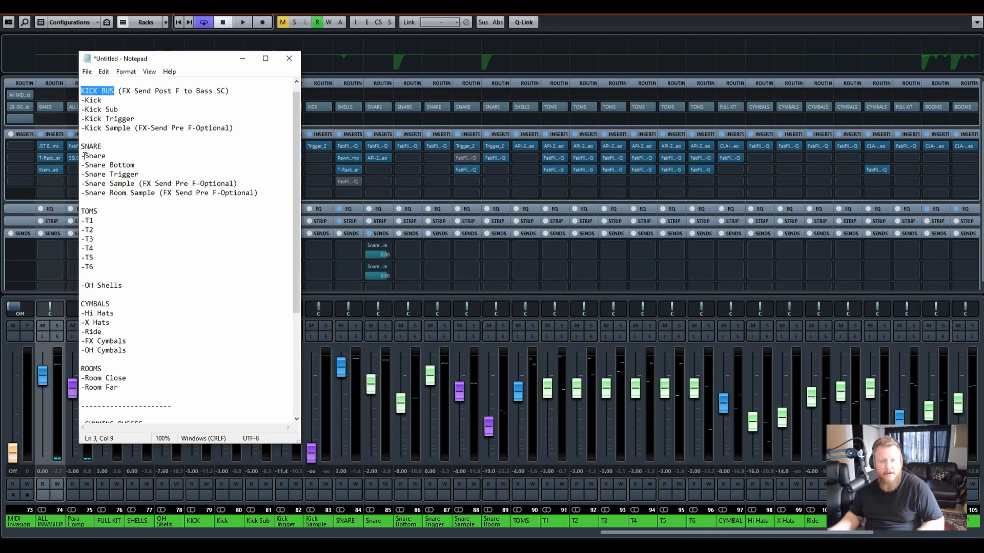
{"action": "left_click_drag", "start_coordinate": [81, 148], "coordinate": [102, 148]}
{"action": "left_click_drag", "start_coordinate": [81, 211], "coordinate": [97, 210]}
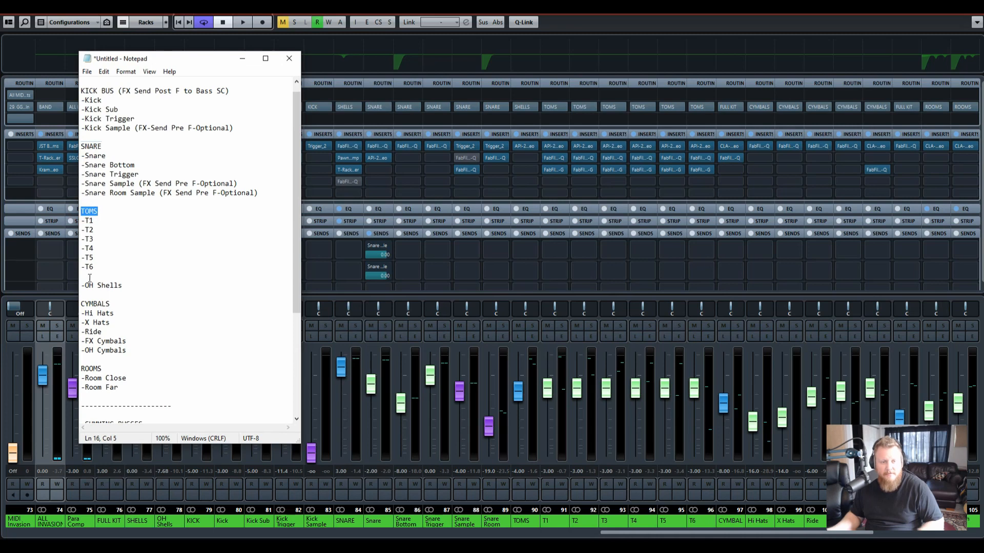
Highlight the OH Shells line, the five cymbal inputs and the Room Close and Room Far lines.
{"action": "left_click_drag", "start_coordinate": [81, 286], "coordinate": [124, 285]}
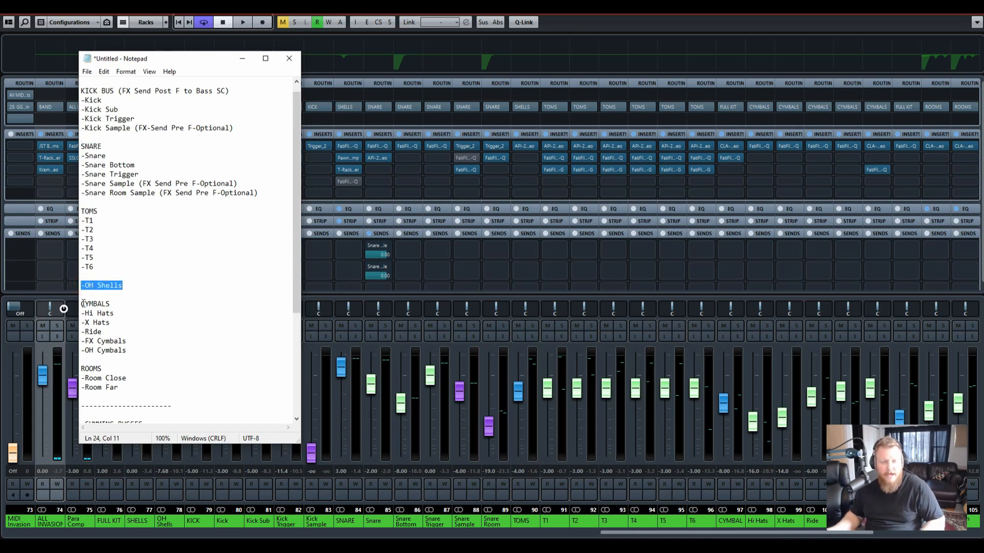
{"action": "left_click_drag", "start_coordinate": [81, 313], "coordinate": [128, 351]}
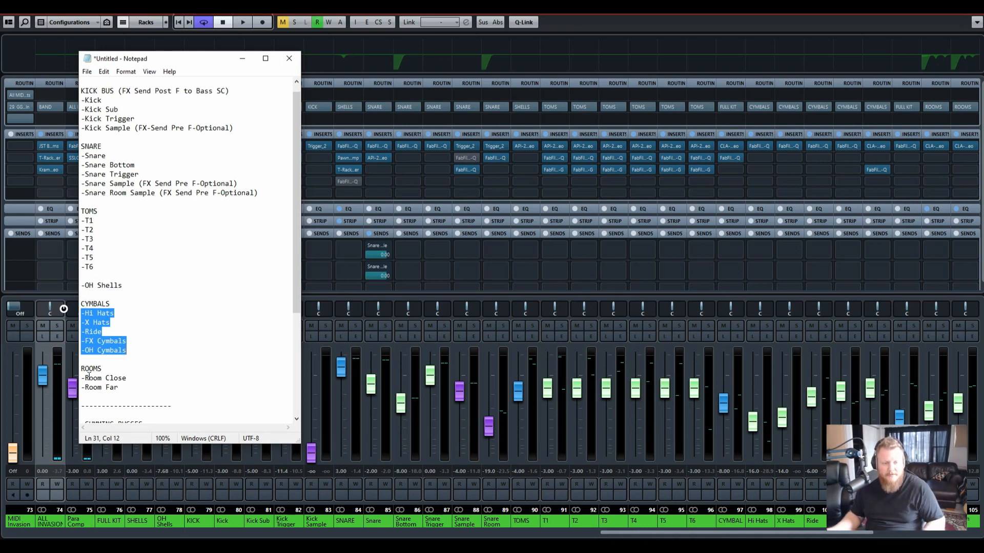
{"action": "left_click_drag", "start_coordinate": [82, 377], "coordinate": [129, 386]}
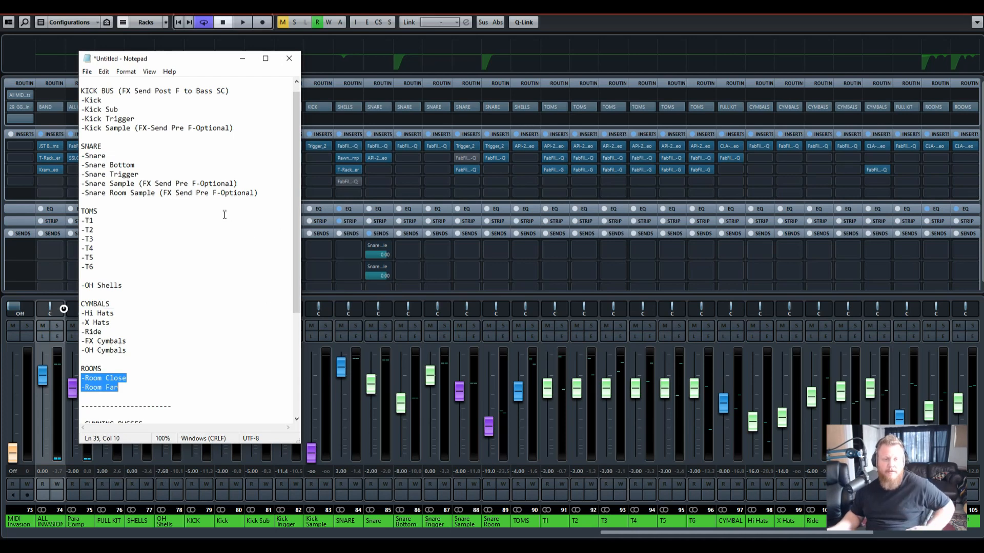
Point out the KICK BUS heading and the Kick Sample line with their FX send notes.
{"action": "left_click", "coordinate": [118, 90]}
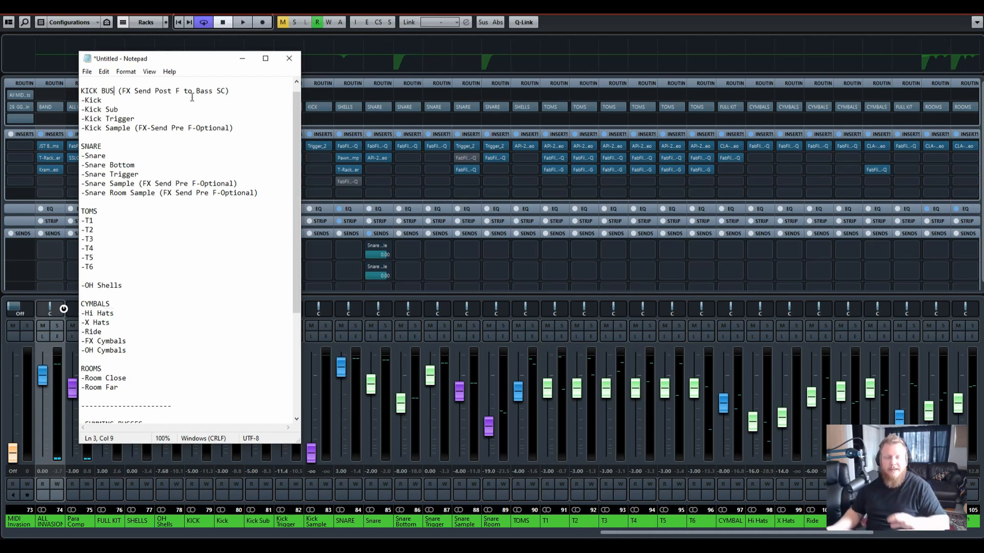
{"action": "left_click", "coordinate": [131, 128]}
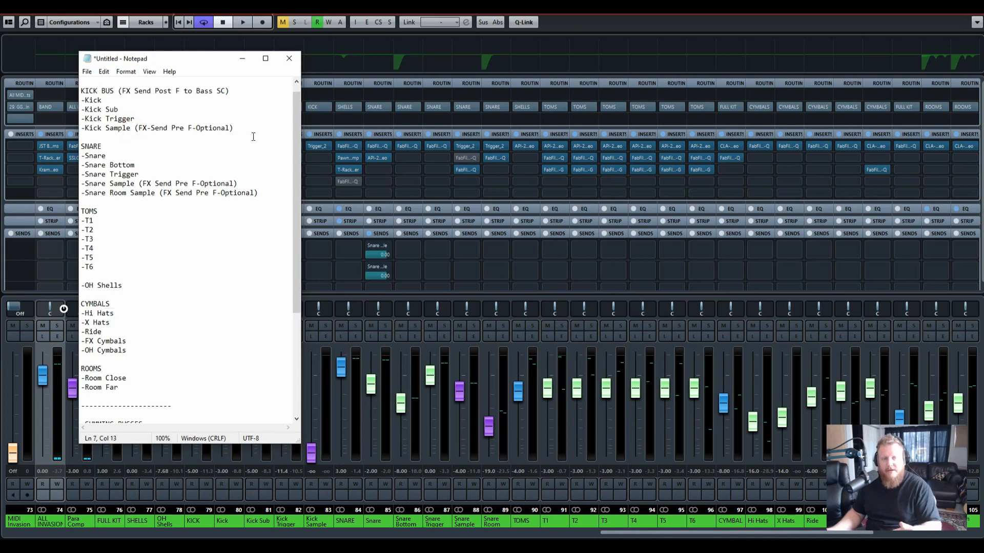
{"action": "left_click", "coordinate": [297, 120]}
{"action": "left_click_drag", "start_coordinate": [302, 154], "coordinate": [300, 130]}
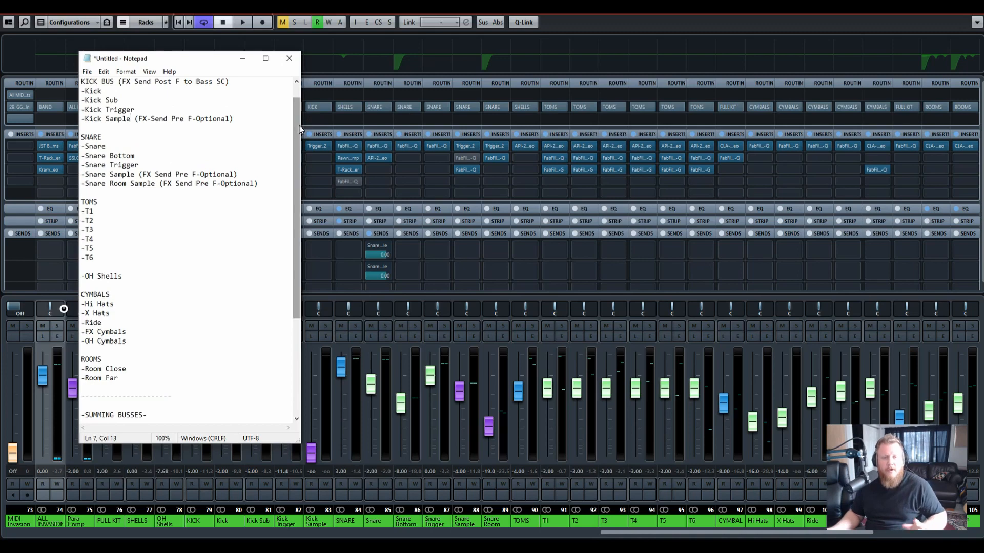
{"action": "left_click", "coordinate": [316, 196]}
{"action": "left_click", "coordinate": [315, 195]}
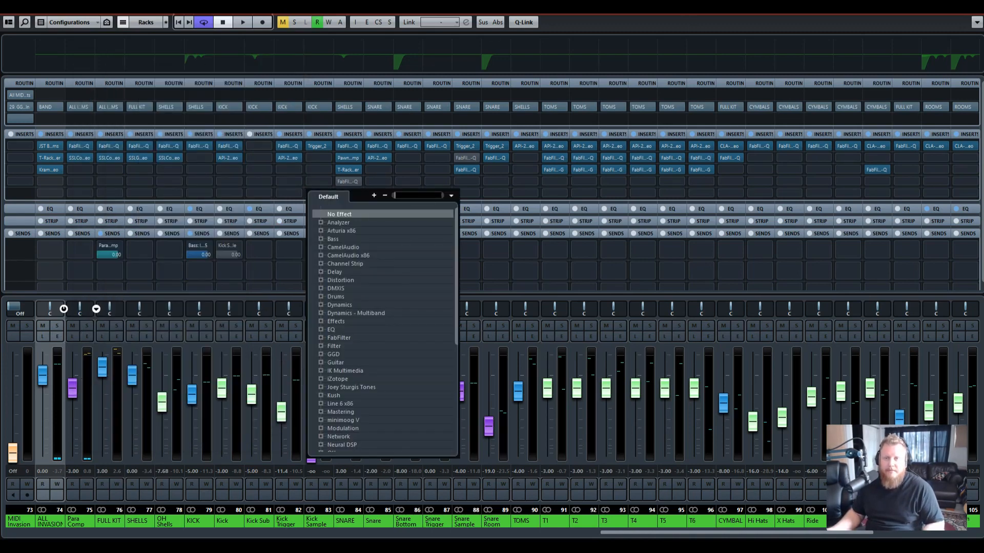
{"action": "key", "text": "alt+Tab"}
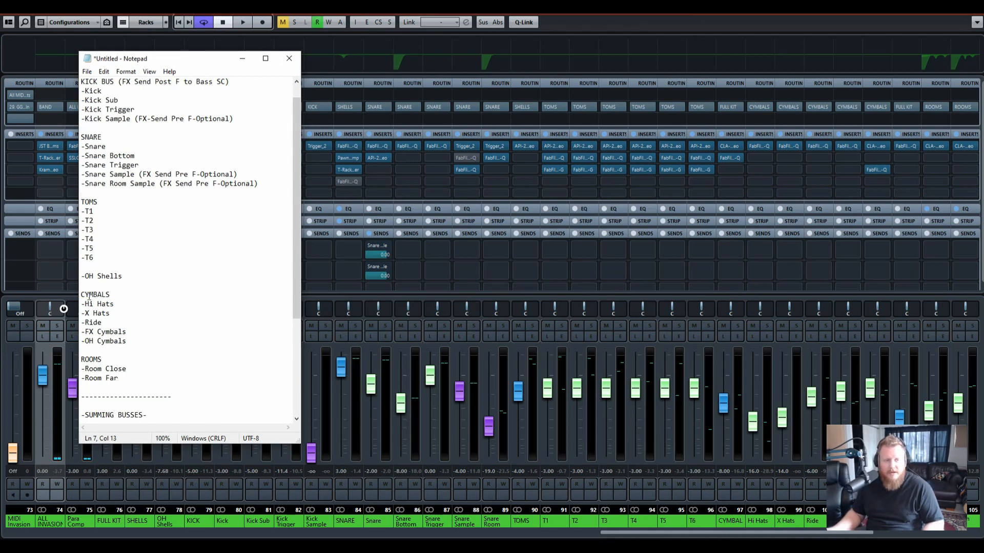
Highlight everything from the KICK BUS heading through T6 as the shell inputs of the list.
{"action": "left_click", "coordinate": [298, 272]}
{"action": "left_click_drag", "start_coordinate": [298, 273], "coordinate": [298, 252]}
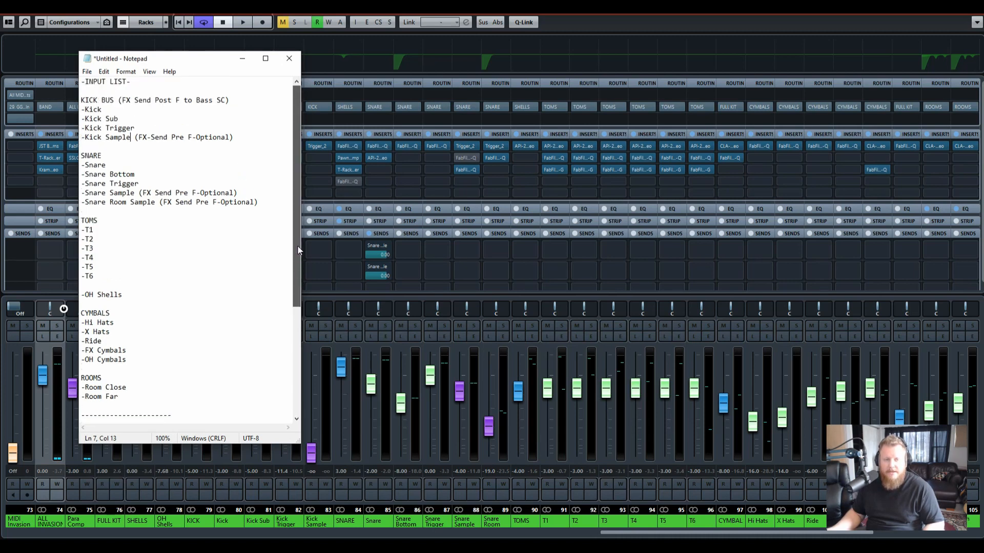
{"action": "left_click_drag", "start_coordinate": [97, 276], "coordinate": [73, 88]}
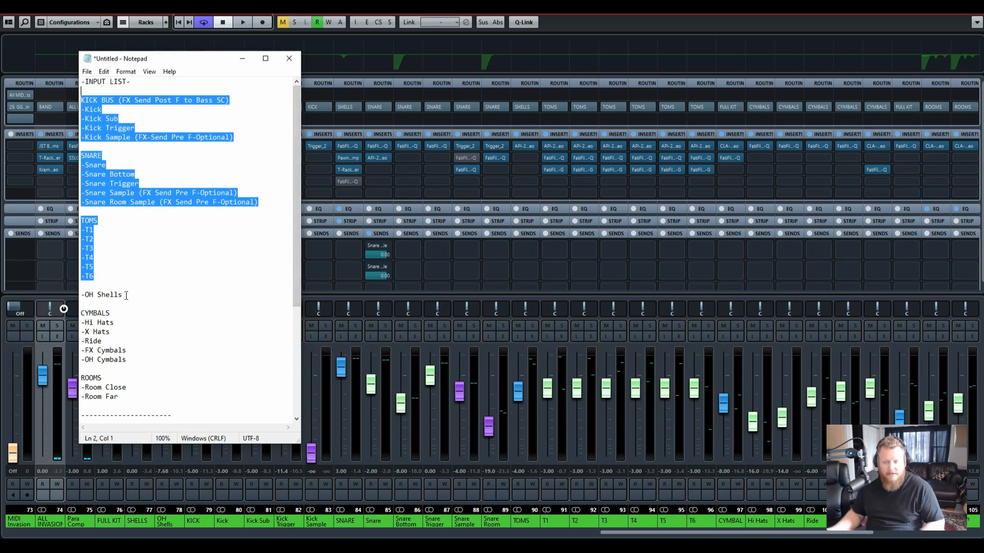
Review the SHELLS group under SUMMING BUSSES and highlight the FULL KIT heading.
{"action": "scroll", "coordinate": [301, 303], "scroll_direction": "down", "scroll_amount": 2}
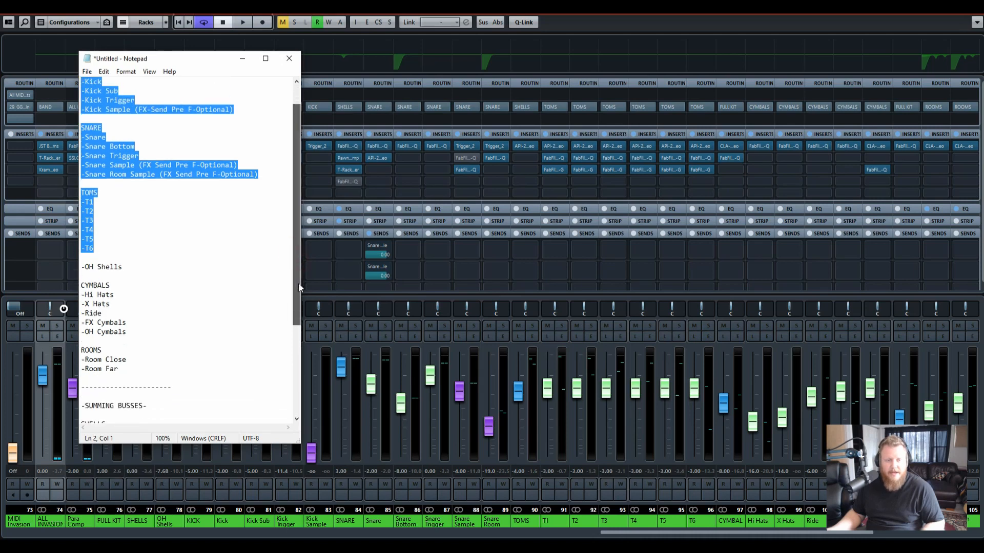
{"action": "scroll", "coordinate": [301, 308], "scroll_direction": "down", "scroll_amount": 1}
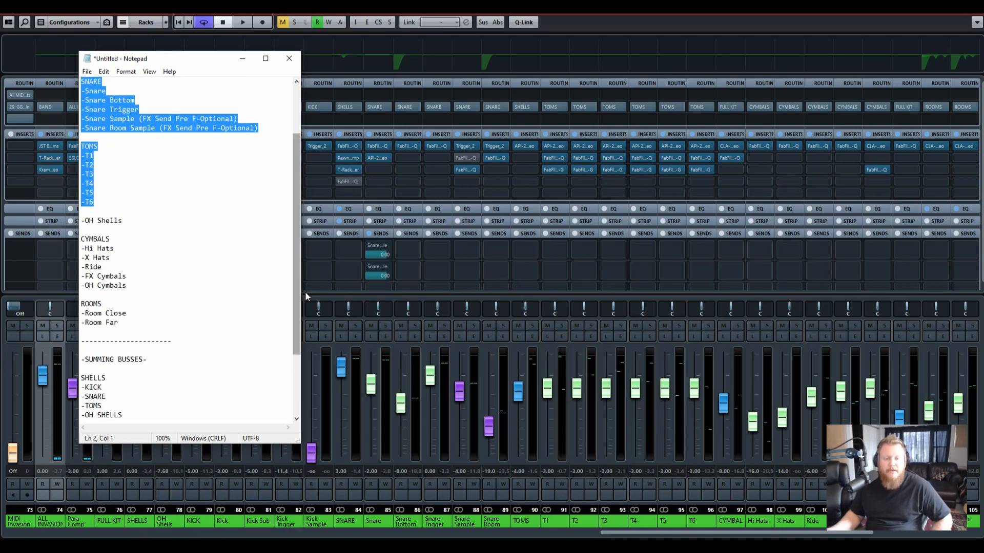
{"action": "left_click_drag", "start_coordinate": [297, 295], "coordinate": [299, 324]}
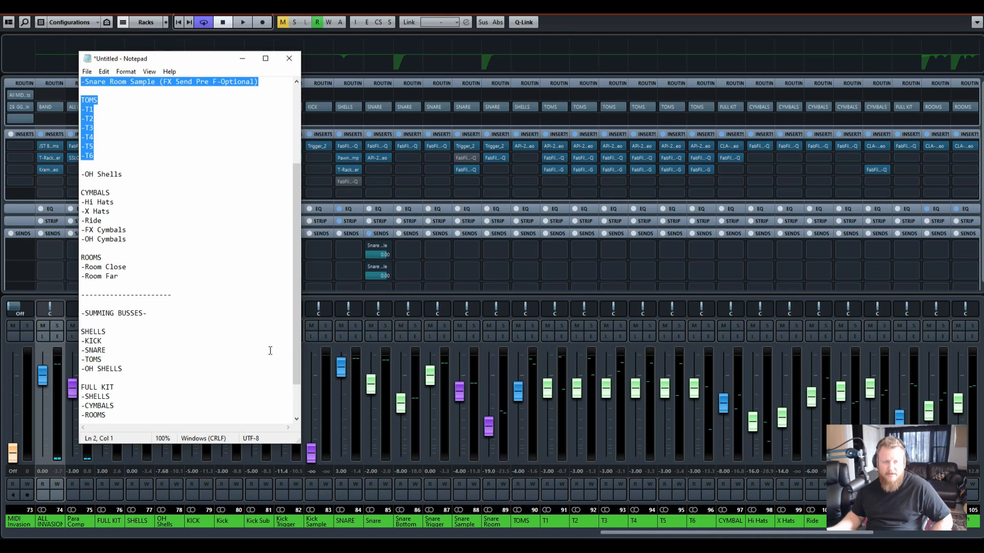
{"action": "mouse_move", "coordinate": [297, 347]}
{"action": "left_mouse_down"}
{"action": "mouse_move", "coordinate": [297, 368]}
{"action": "mouse_move", "coordinate": [298, 358]}
{"action": "left_mouse_up"}
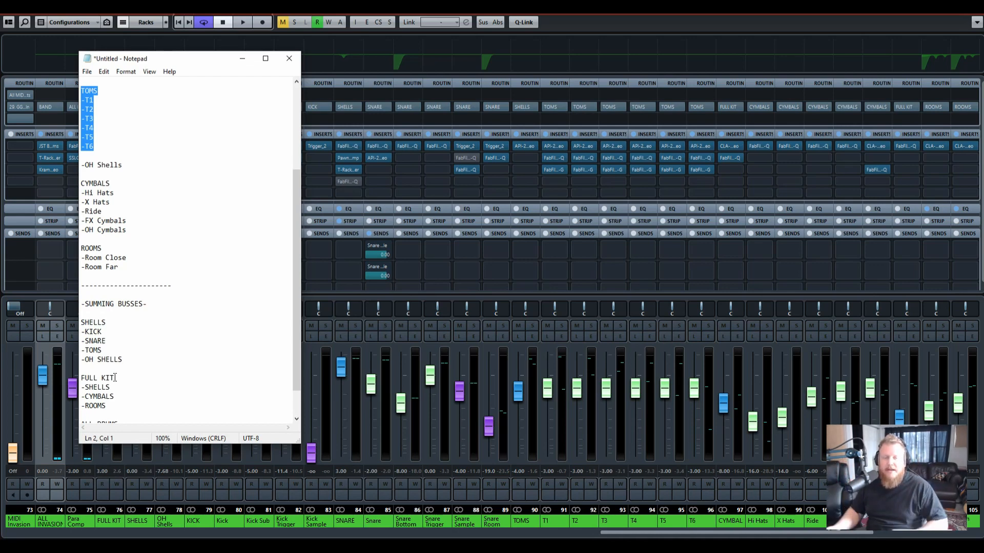
{"action": "left_click_drag", "start_coordinate": [80, 378], "coordinate": [119, 378]}
Highlight the Para Comp line and the ALL DRUMS heading at the end of the summing bus list.
{"action": "left_click_drag", "start_coordinate": [293, 364], "coordinate": [302, 393]}
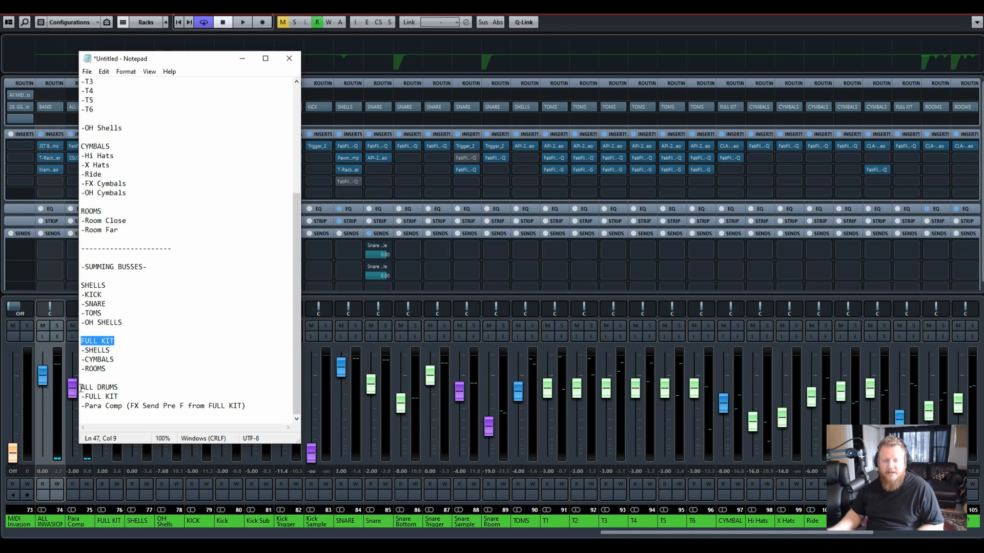
{"action": "left_click_drag", "start_coordinate": [81, 388], "coordinate": [122, 404]}
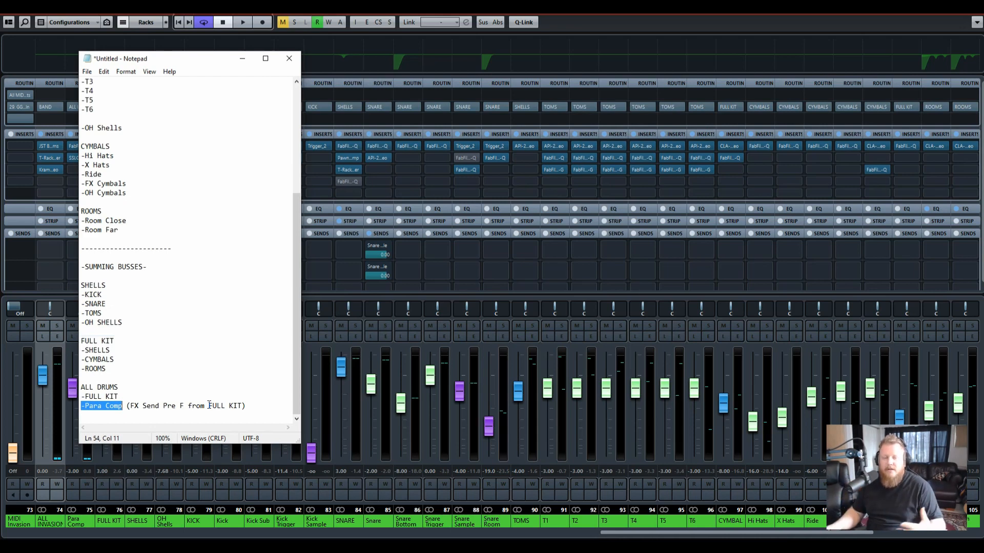
{"action": "left_click_drag", "start_coordinate": [81, 386], "coordinate": [127, 387]}
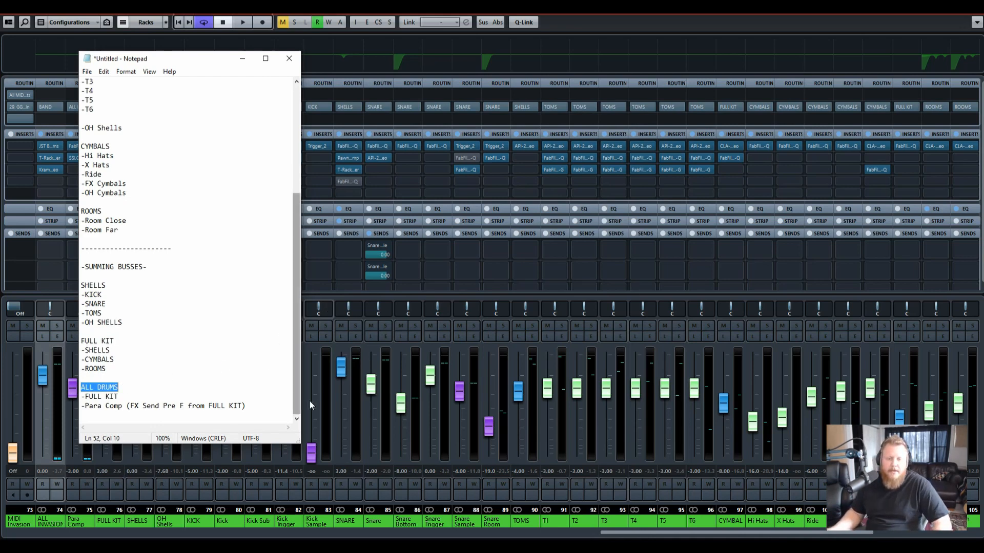
Minimize Notepad and select the KICK, SNARE, TOMS, CYMBALS and ROOMS bus channels together in the Cubase mixer.
{"action": "left_click", "coordinate": [240, 60]}
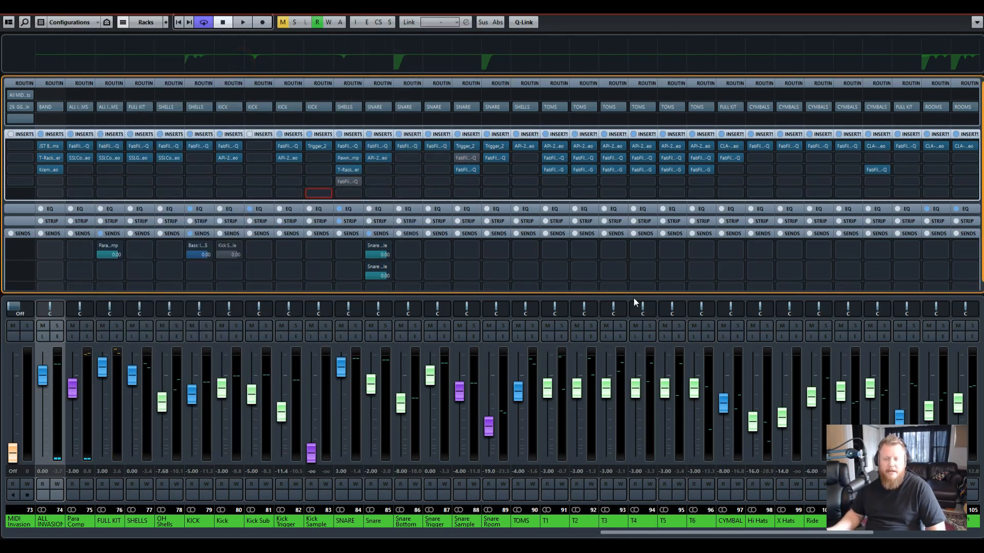
{"action": "left_click", "coordinate": [659, 535]}
{"action": "mouse_move", "coordinate": [687, 534]}
{"action": "left_mouse_down"}
{"action": "mouse_move", "coordinate": [646, 534]}
{"action": "mouse_move", "coordinate": [727, 534]}
{"action": "mouse_move", "coordinate": [697, 534]}
{"action": "left_mouse_up"}
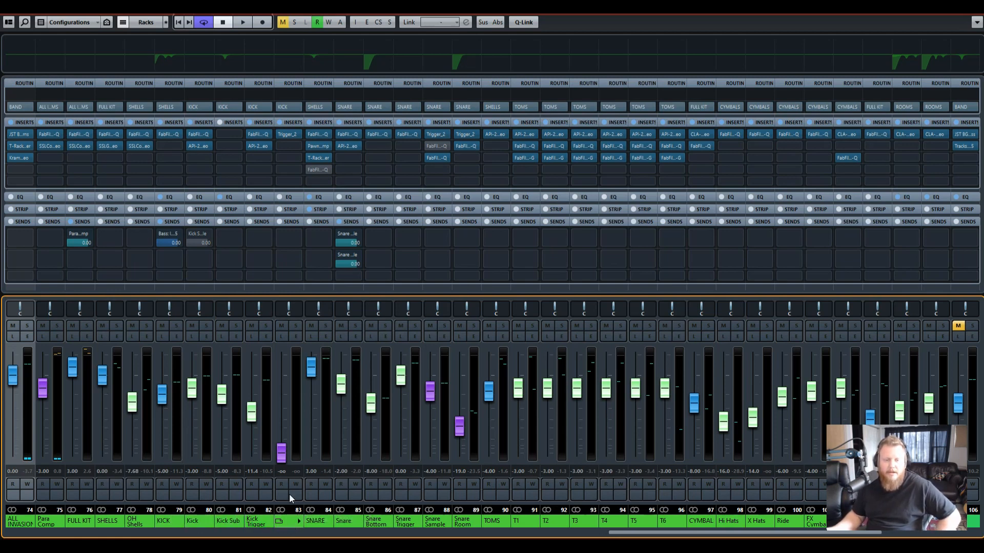
{"action": "left_click", "coordinate": [168, 522]}
{"action": "left_click", "coordinate": [316, 522], "text": "ctrl"}
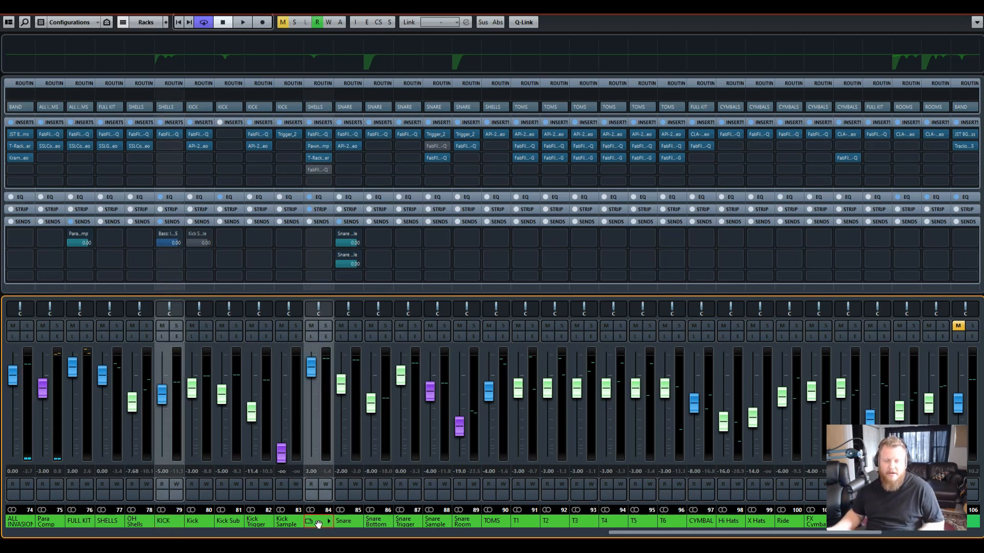
{"action": "left_click", "coordinate": [499, 521], "text": "ctrl"}
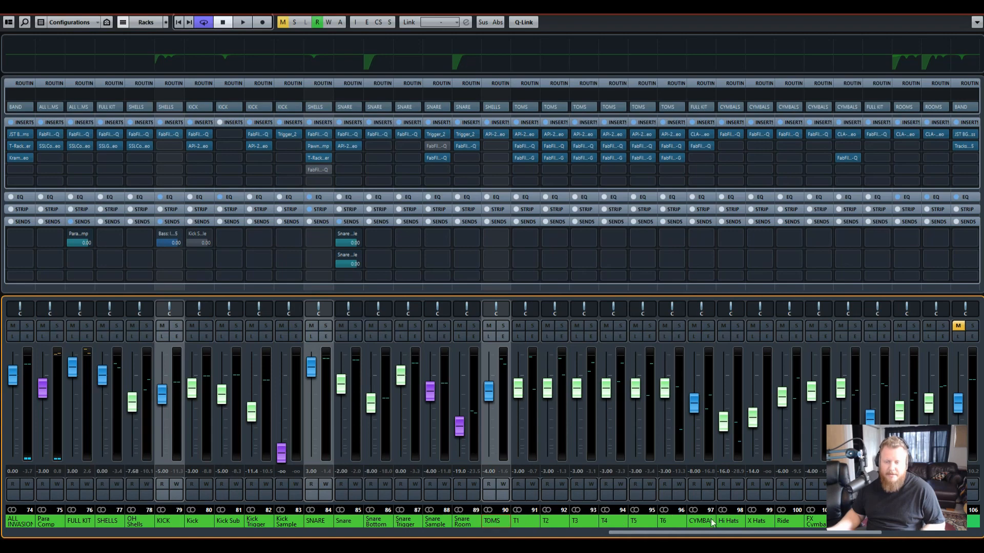
{"action": "left_click", "coordinate": [703, 521], "text": "ctrl"}
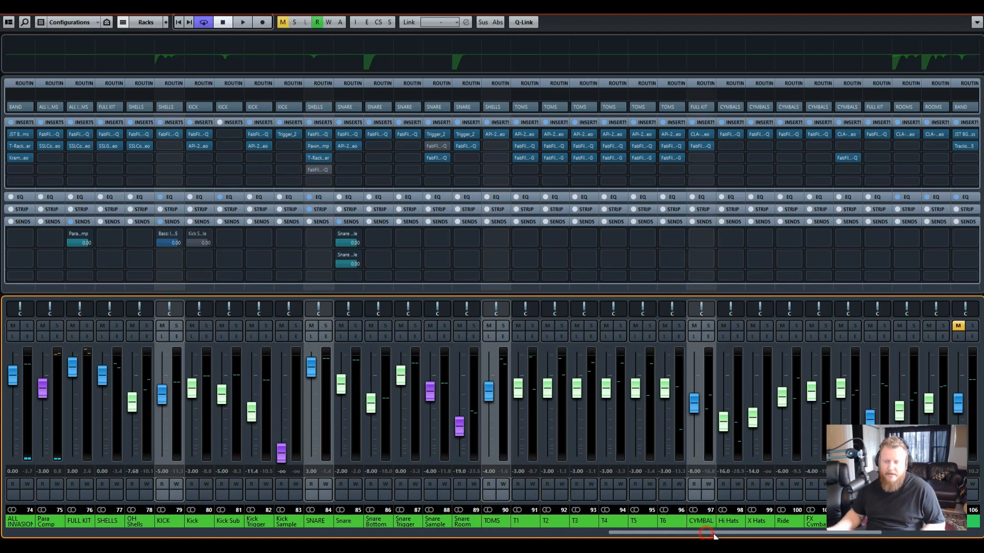
{"action": "scroll", "coordinate": [728, 531], "scroll_direction": "right", "scroll_amount": 3}
{"action": "left_click", "coordinate": [786, 521], "text": "ctrl"}
Point out the SHELLS, FULL KIT, Para Comp and ALL INVASION summing channels in the mixer by selecting them.
{"action": "scroll", "coordinate": [756, 535], "scroll_direction": "left", "scroll_amount": 2}
{"action": "left_click_drag", "start_coordinate": [757, 535], "coordinate": [733, 538]}
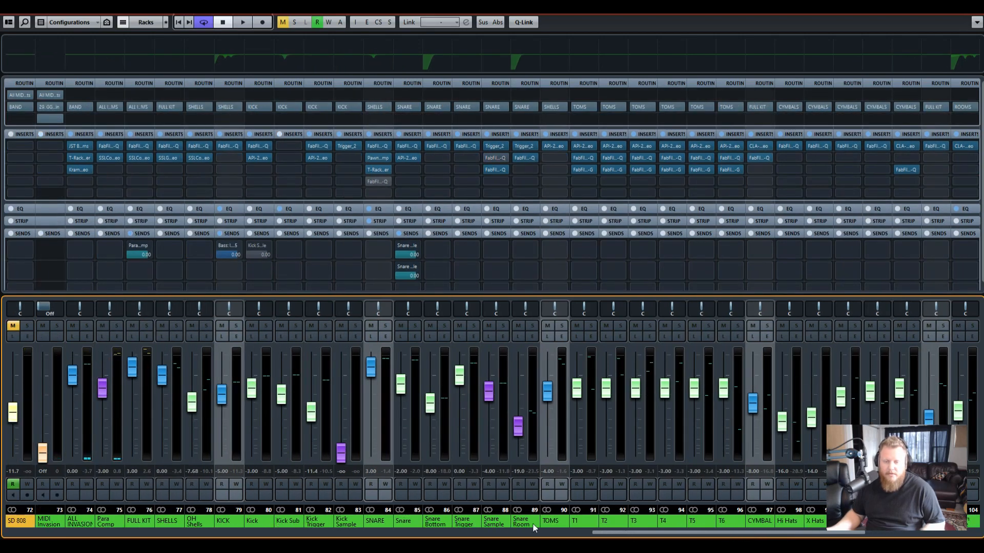
{"action": "left_click", "coordinate": [167, 524]}
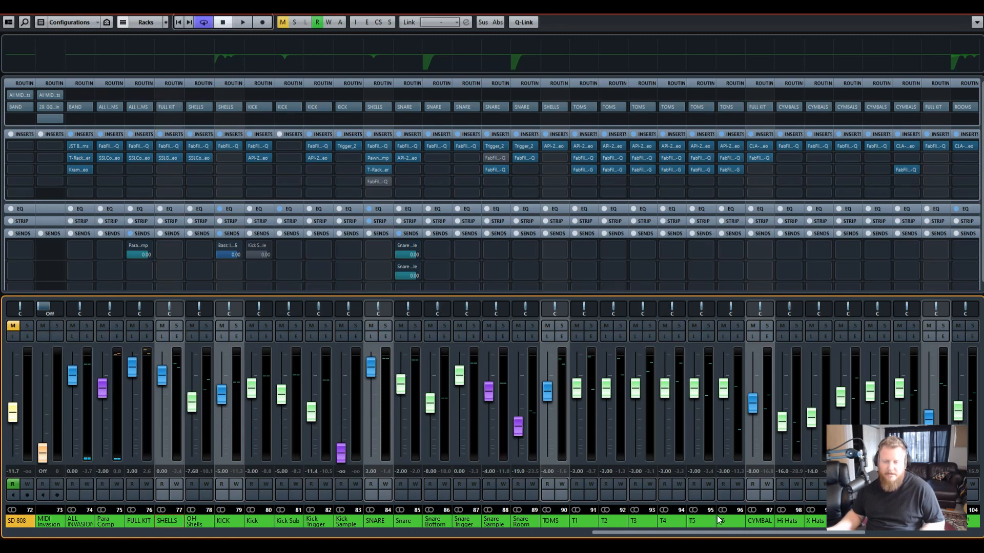
{"action": "left_click", "coordinate": [141, 519]}
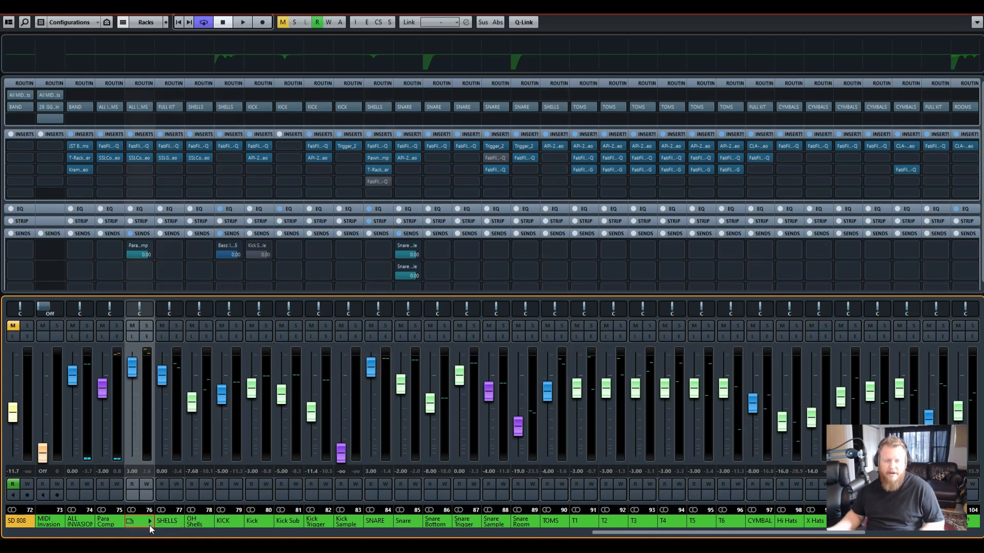
{"action": "left_click", "coordinate": [108, 521]}
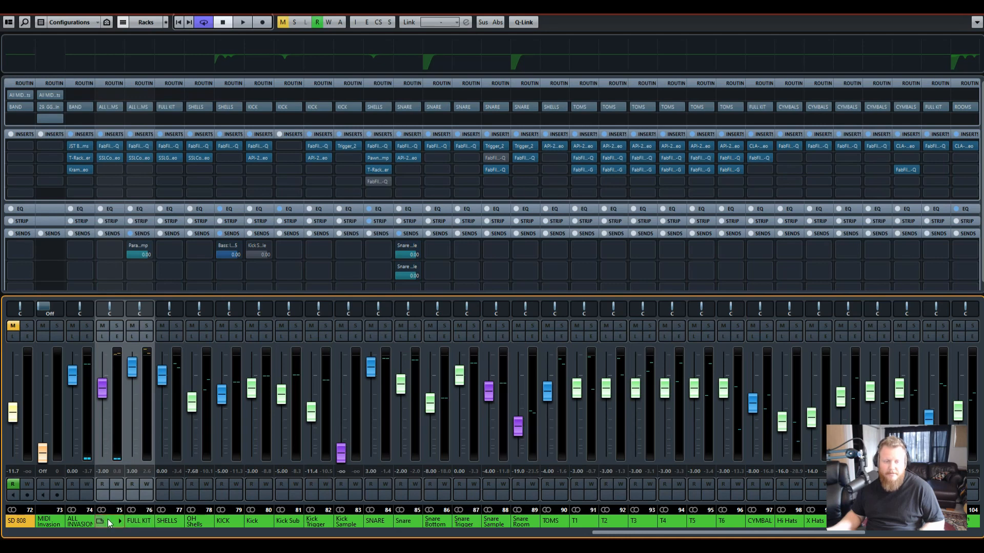
{"action": "left_click", "coordinate": [78, 522]}
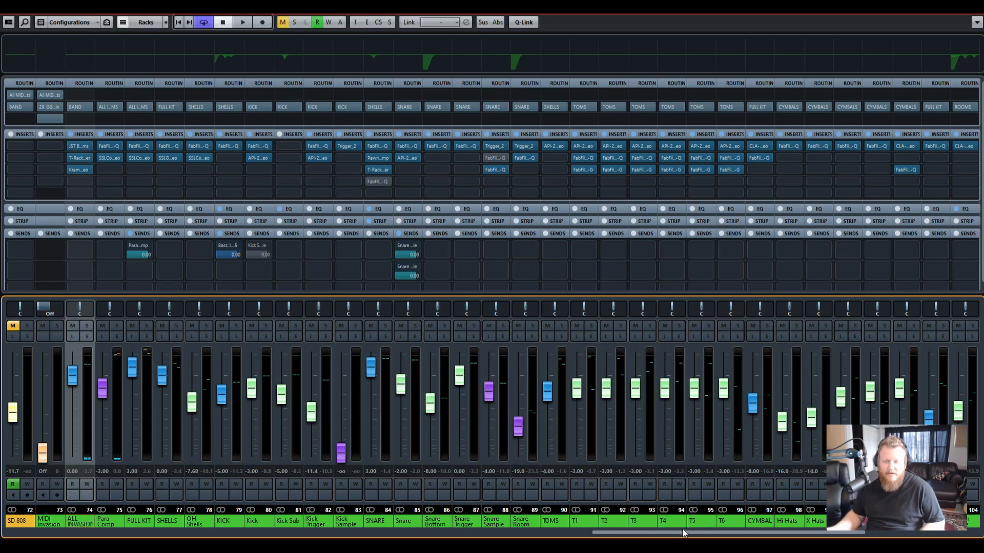
{"action": "left_click_drag", "start_coordinate": [682, 535], "coordinate": [690, 535]}
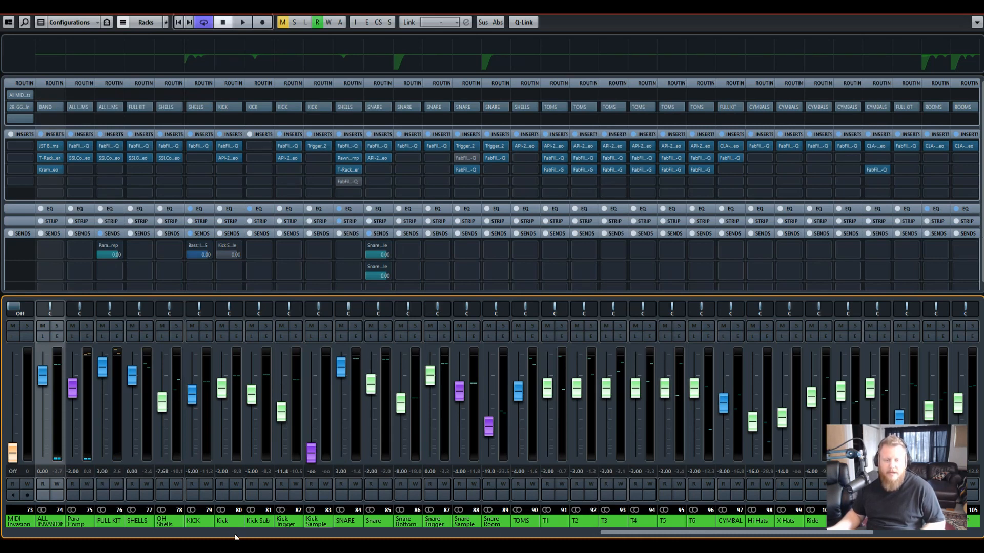
Solo the Kick channel and, with Q-Link enabled, bypass inserts, EQ, strips and sends on the channels from KICK through ALL INVASION.
{"action": "left_click", "coordinate": [227, 521]}
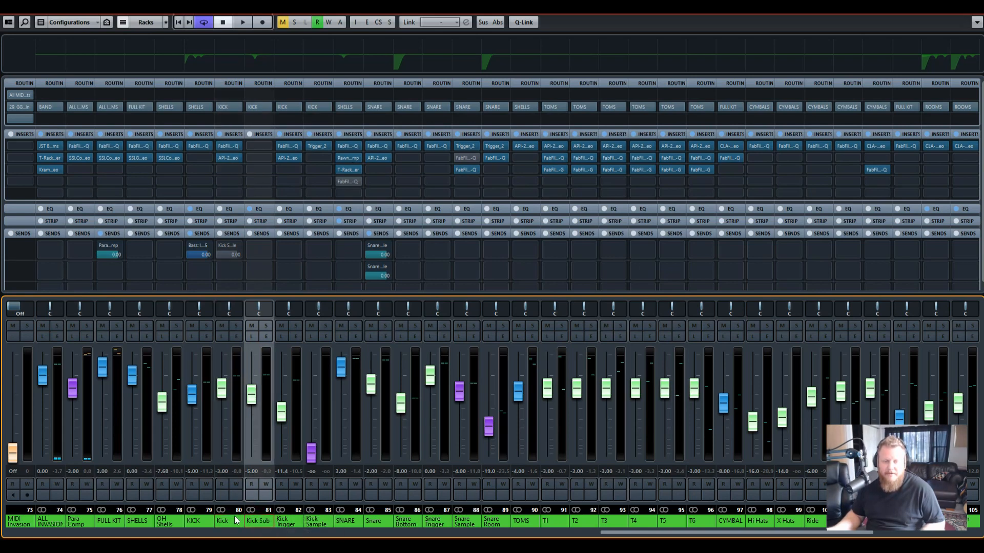
{"action": "left_click", "coordinate": [236, 325]}
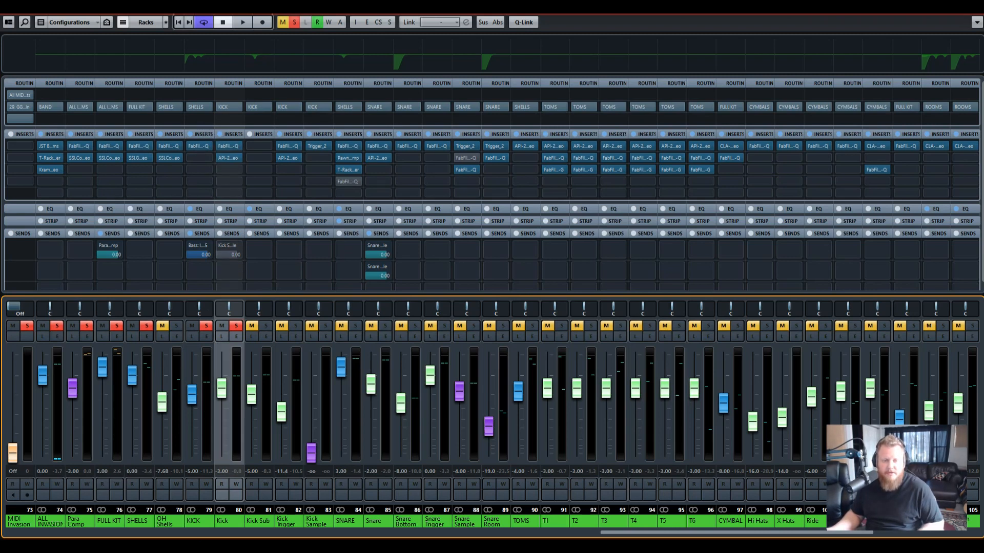
{"action": "left_click", "coordinate": [201, 521]}
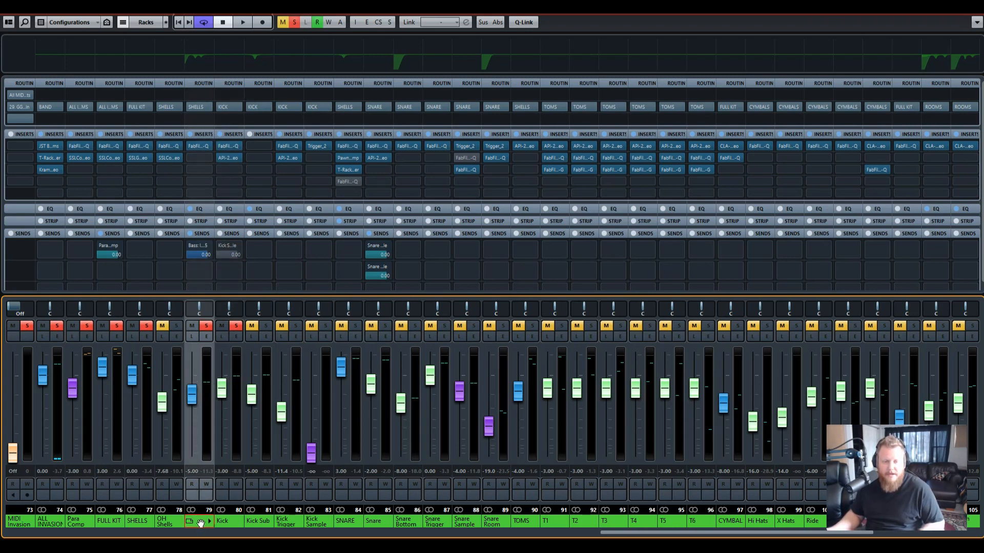
{"action": "left_click", "coordinate": [49, 526]}
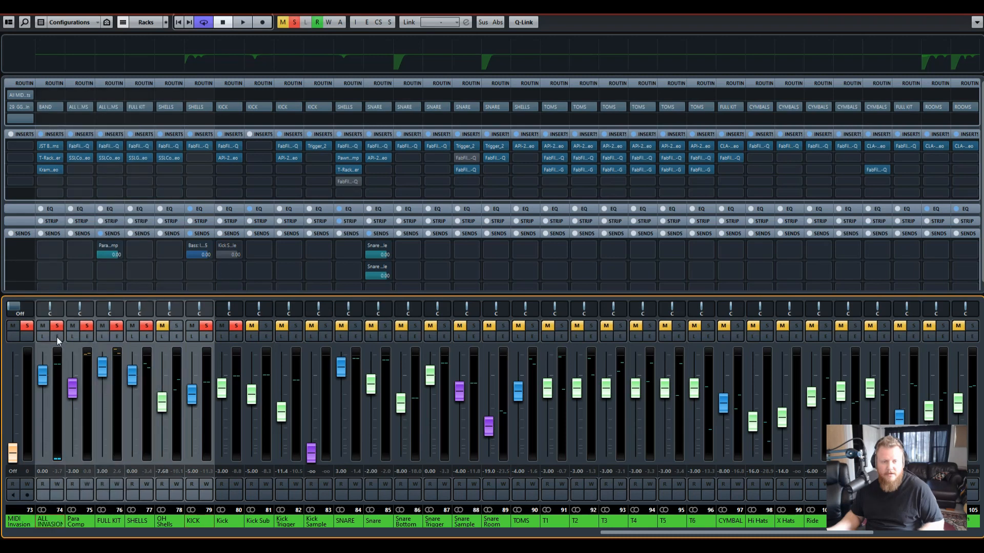
{"action": "left_click", "coordinate": [41, 134]}
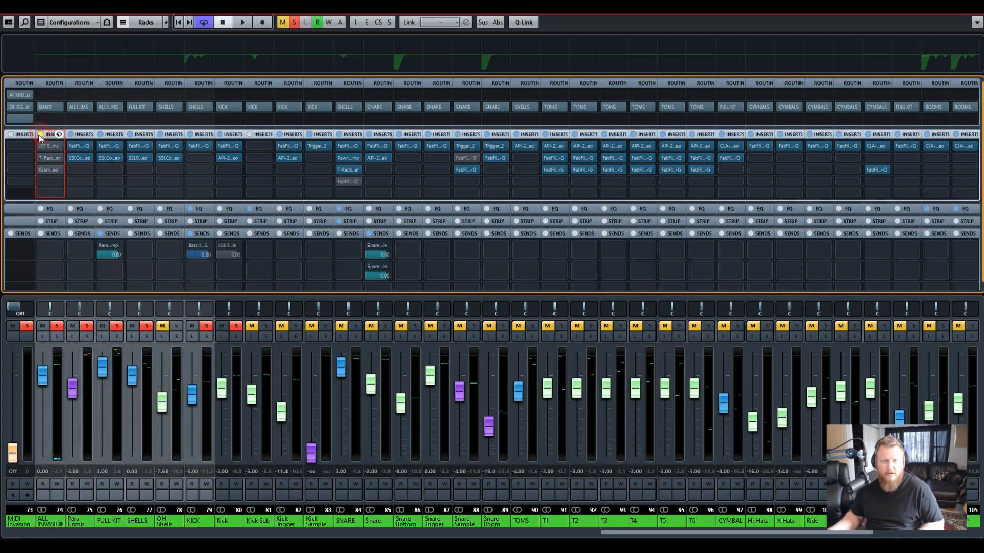
{"action": "left_click", "coordinate": [40, 134]}
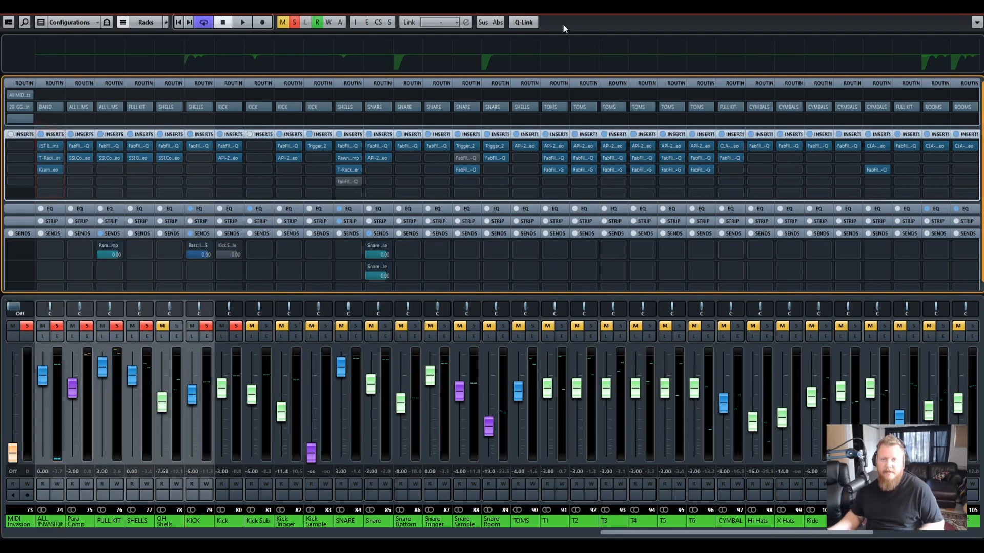
{"action": "left_click", "coordinate": [535, 24]}
{"action": "left_click", "coordinate": [41, 134]}
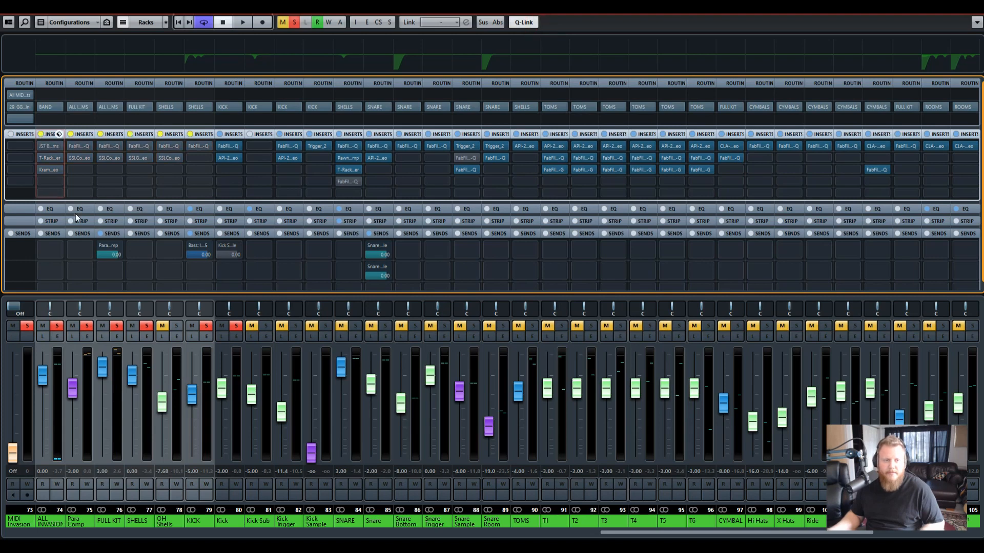
{"action": "left_click", "coordinate": [190, 233]}
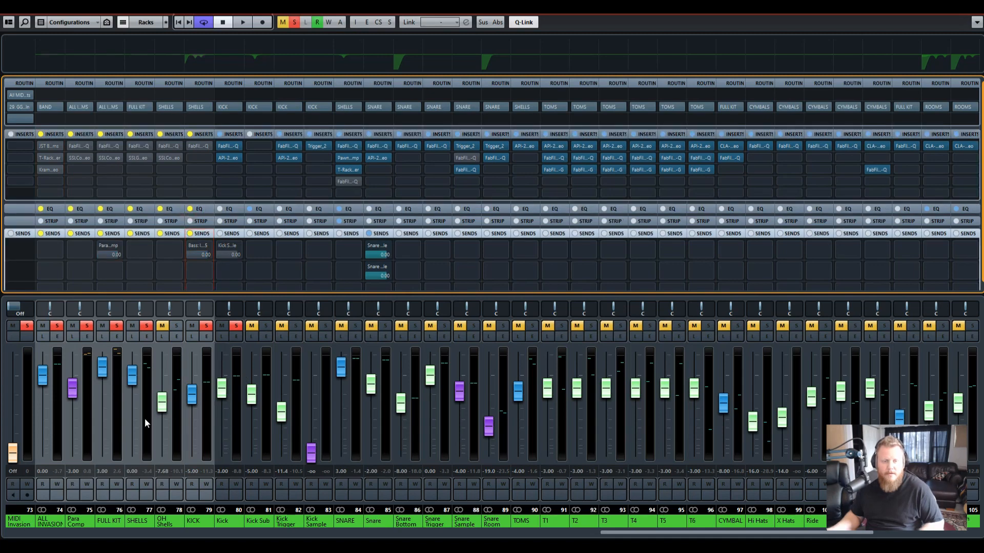
Reset the active solos and solo the Kick channel again without Para Comp.
{"action": "left_click", "coordinate": [87, 326]}
{"action": "left_click", "coordinate": [87, 327]}
{"action": "left_click", "coordinate": [229, 522]}
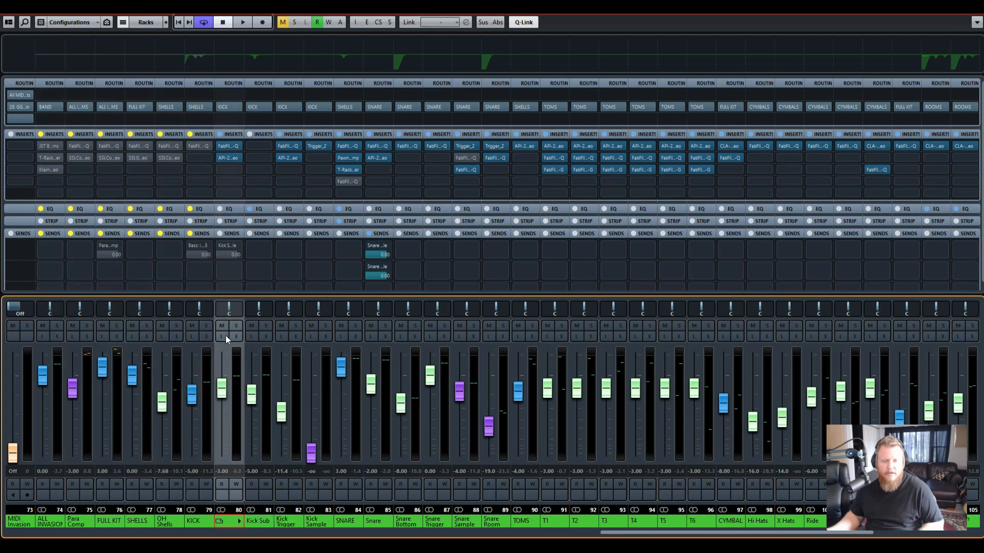
{"action": "left_click", "coordinate": [237, 325]}
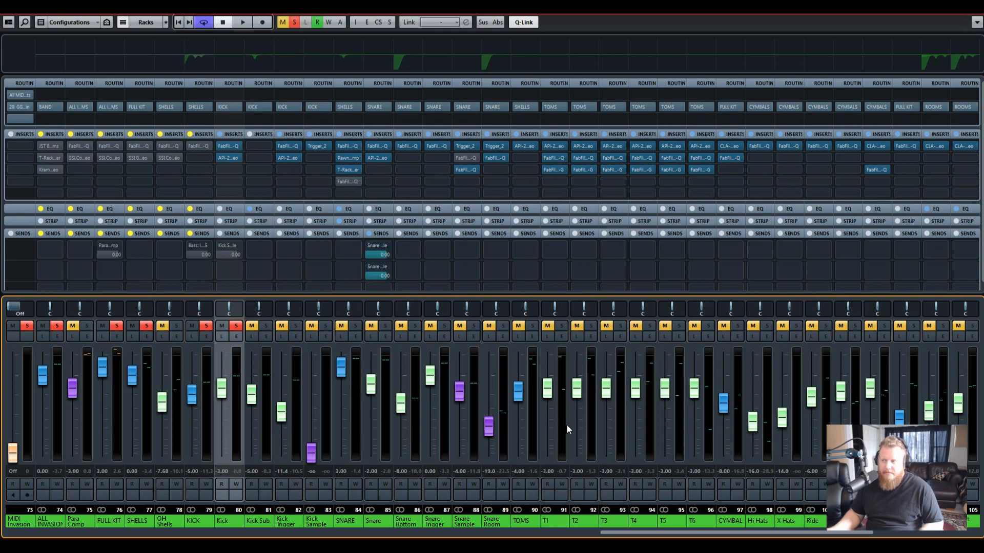
Play the soloed Kick and compare it with its inserts bypassed and active, ending with them bypassed, and stop playback.
{"action": "key", "text": "space"}
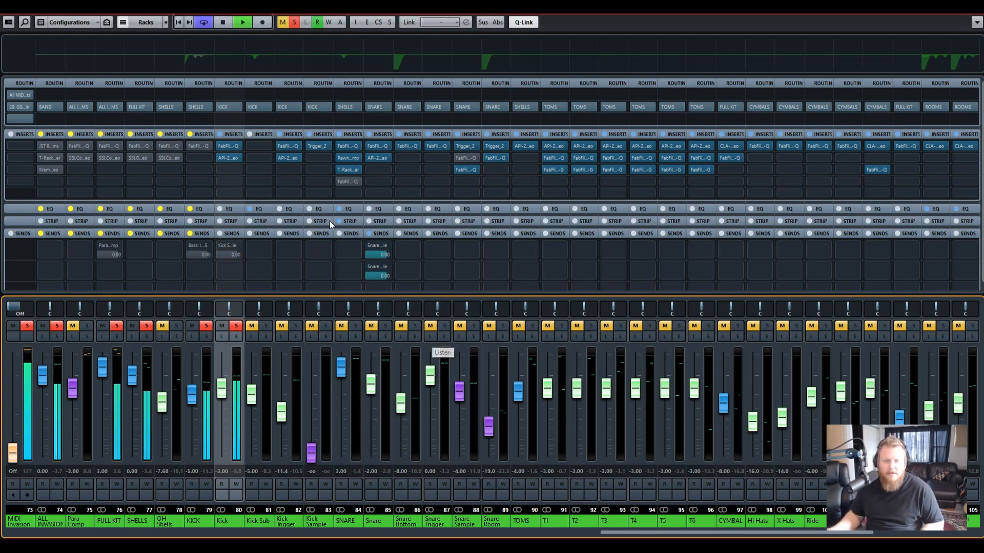
{"action": "left_click", "coordinate": [221, 134]}
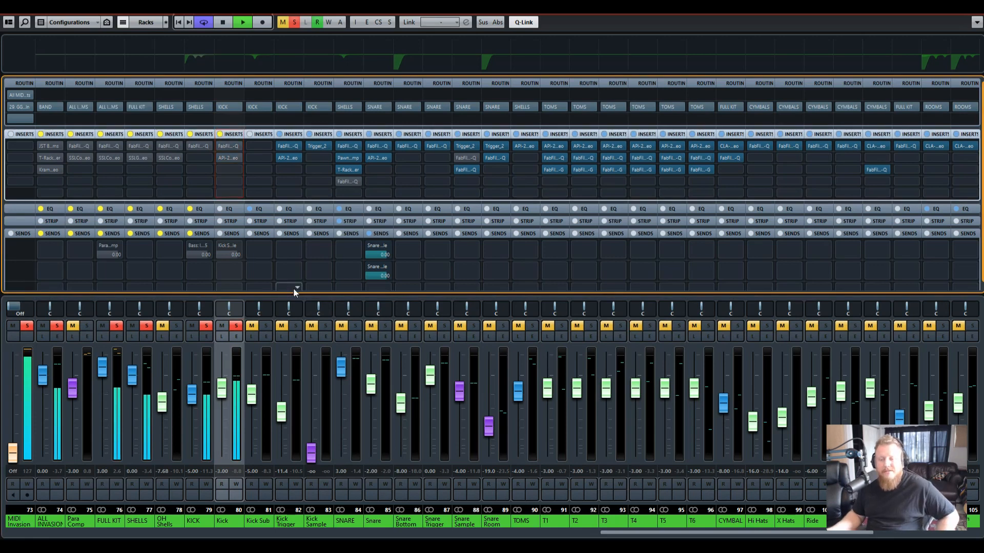
{"action": "left_click", "coordinate": [220, 134]}
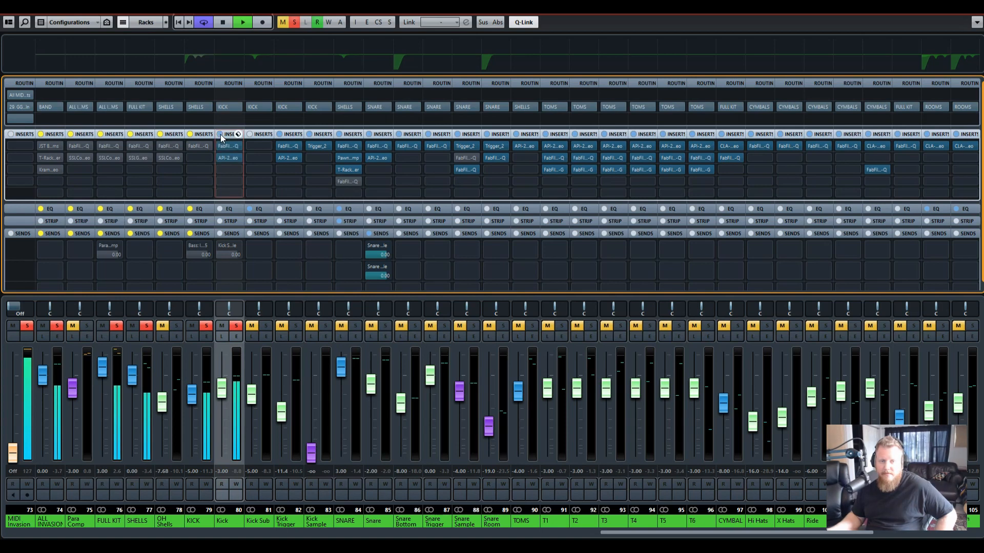
{"action": "left_click", "coordinate": [220, 135]}
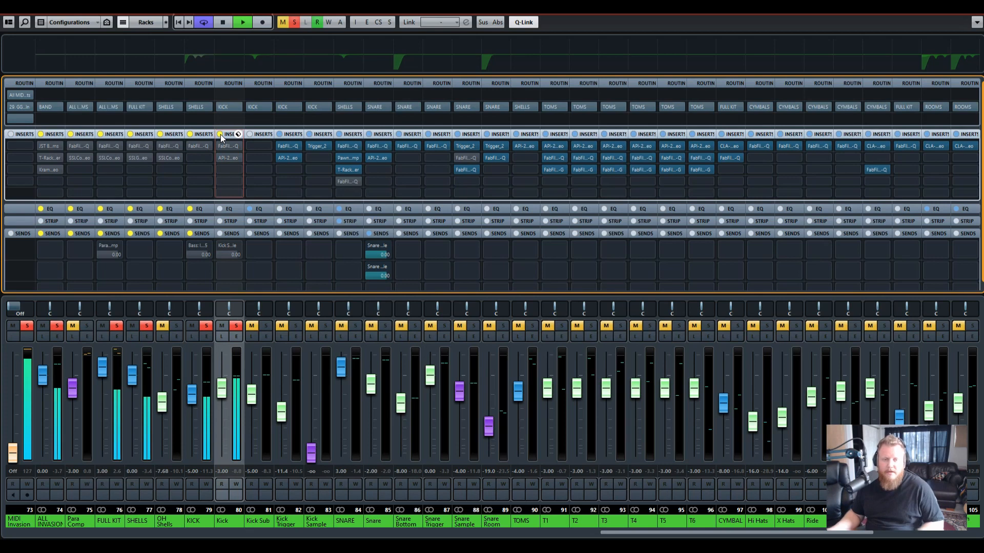
{"action": "key", "text": "space"}
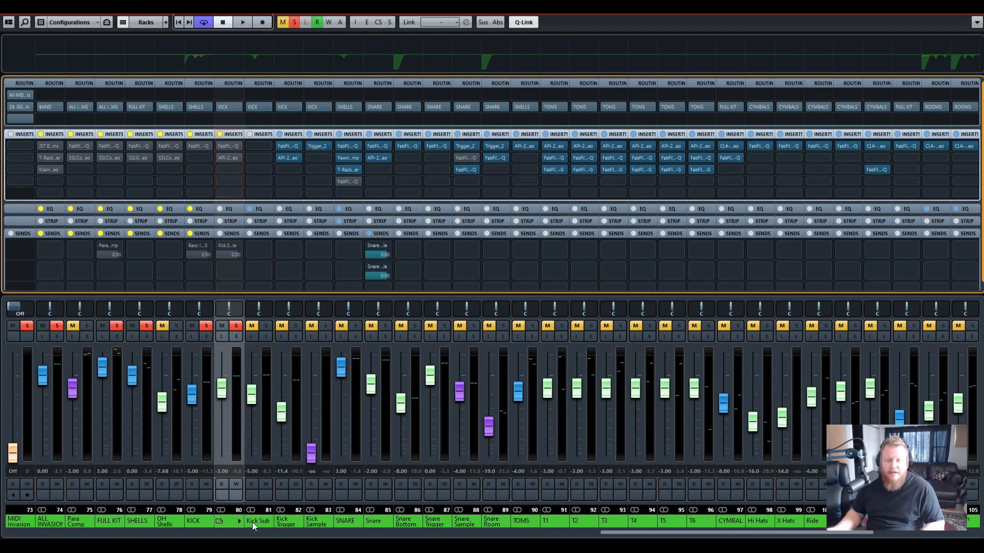
Point out the Snare, Kick Sub, Kick Trigger, Kick Sample and SNARE bus channels by selecting each one.
{"action": "left_click", "coordinate": [378, 523]}
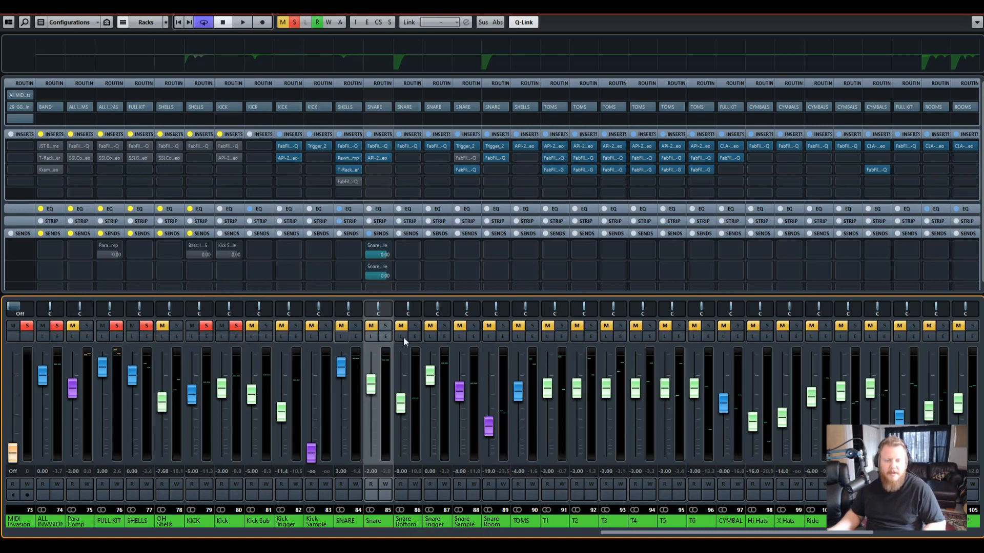
{"action": "left_click", "coordinate": [261, 523]}
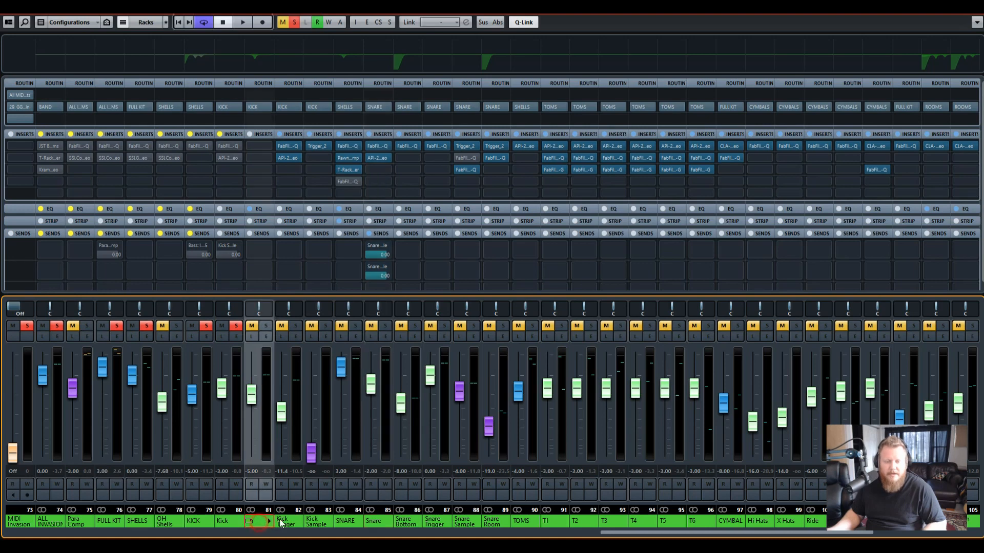
{"action": "left_click", "coordinate": [290, 523]}
{"action": "left_click", "coordinate": [318, 521]}
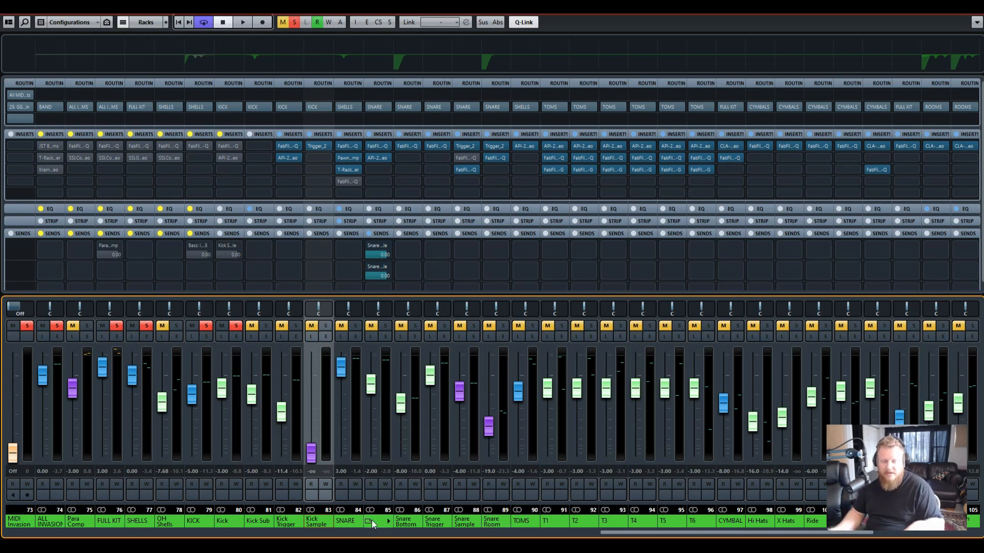
{"action": "left_click", "coordinate": [346, 521]}
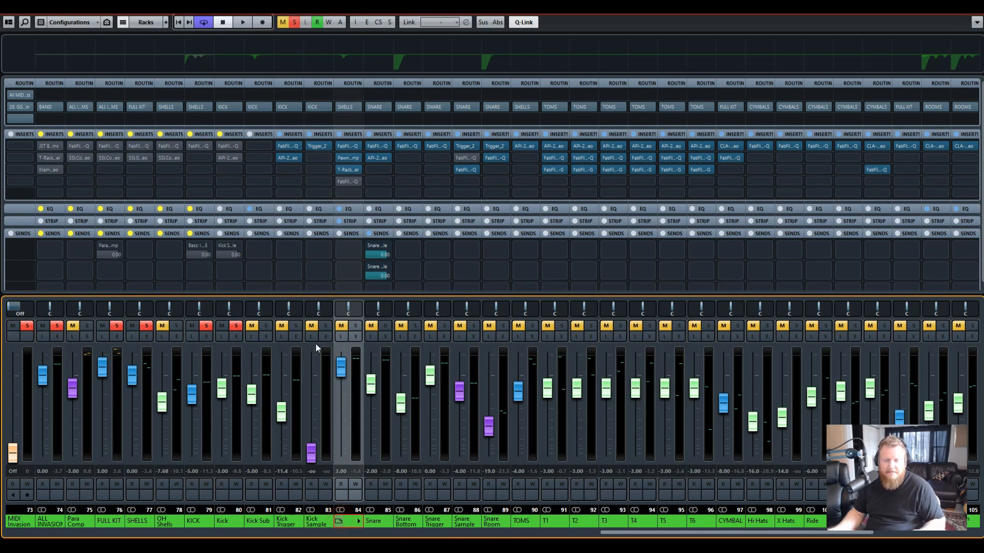
Clear all solos and re-enable the inserts, EQ and sends on the linked channels from Kick through ALL INVASION.
{"action": "left_click", "coordinate": [293, 23]}
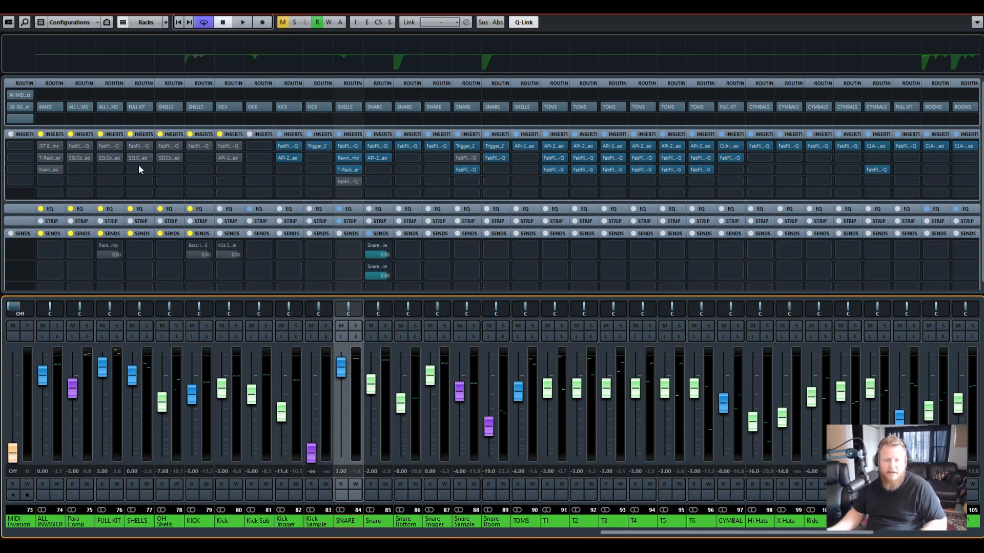
{"action": "left_click", "coordinate": [228, 520]}
{"action": "left_click", "coordinate": [53, 520], "text": "shift"}
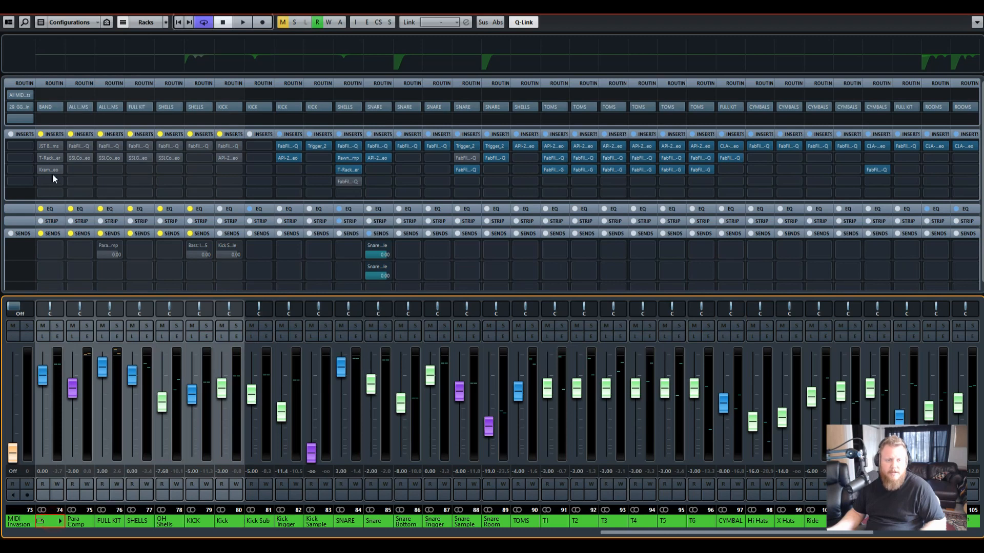
{"action": "left_click", "coordinate": [40, 134]}
{"action": "left_click", "coordinate": [41, 209]}
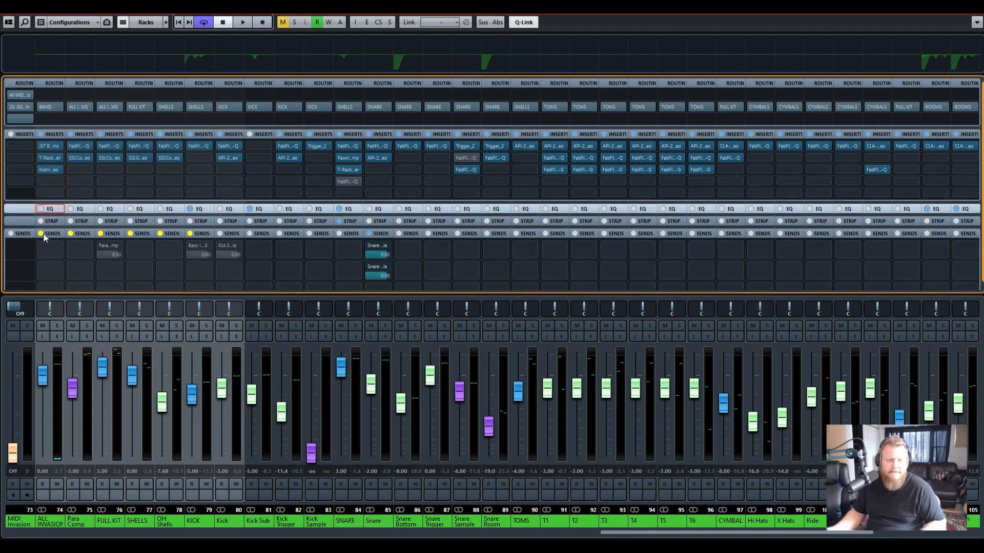
{"action": "left_click", "coordinate": [40, 234]}
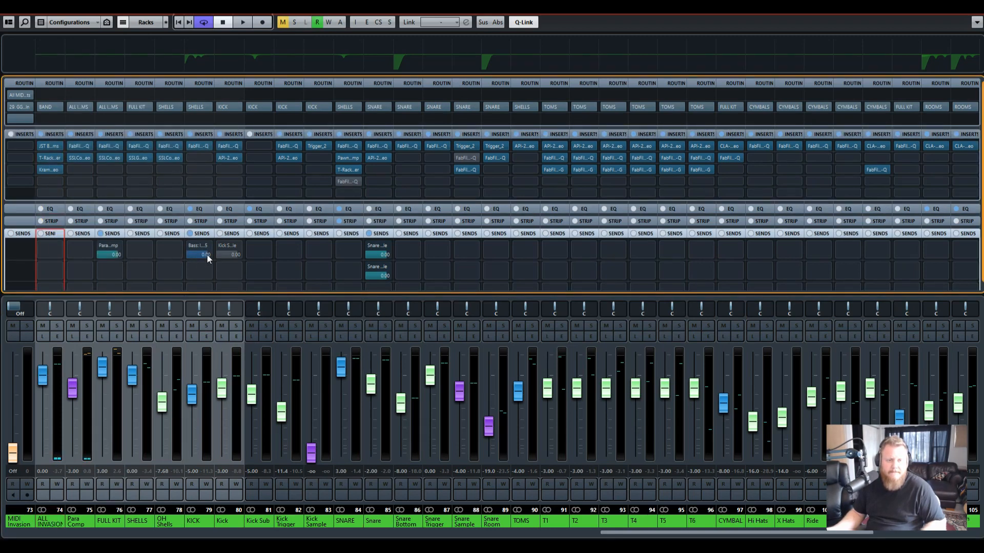
Solo the SNARE bus, take Snare Room and Snare Sample out of the solo, and audition the remaining snare channels.
{"action": "left_click", "coordinate": [346, 521]}
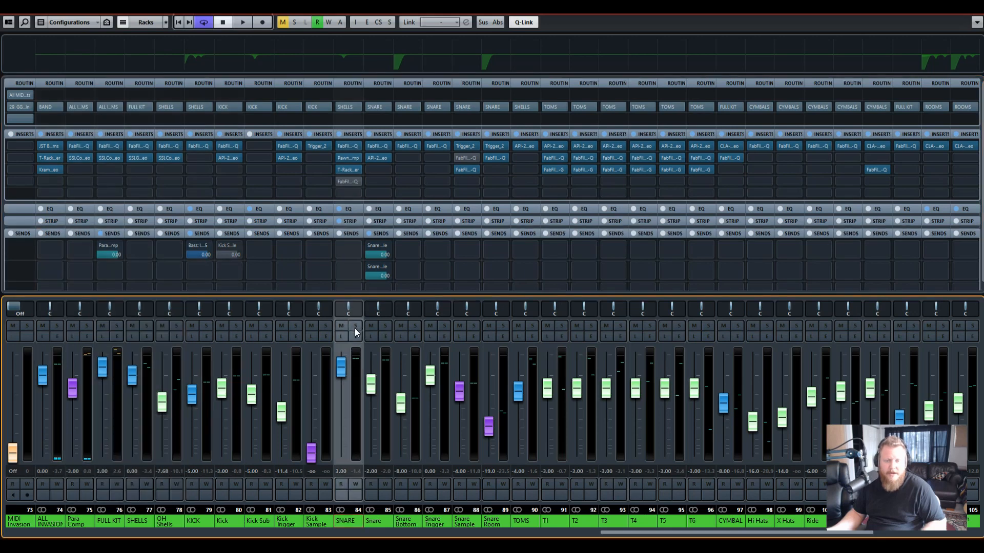
{"action": "left_click", "coordinate": [355, 326]}
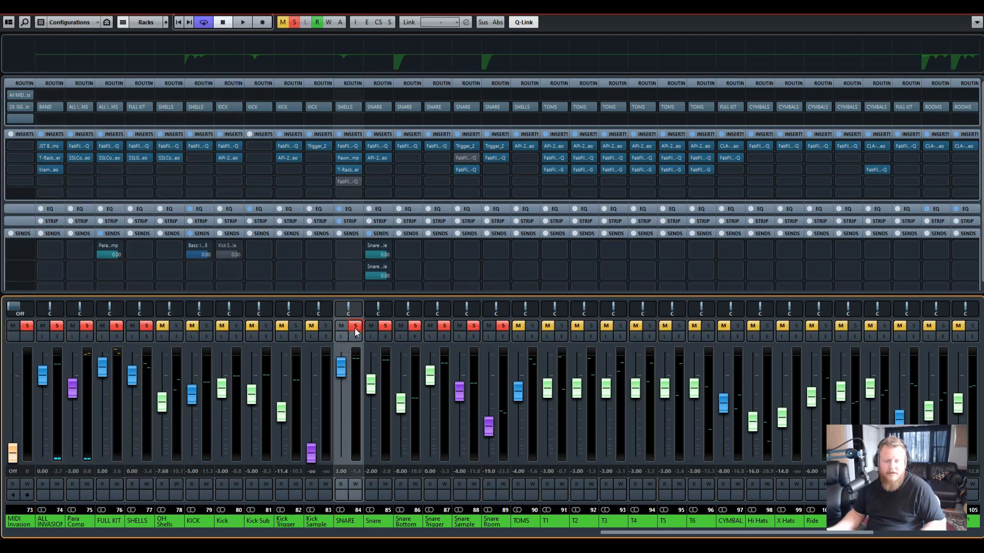
{"action": "left_click", "coordinate": [503, 327]}
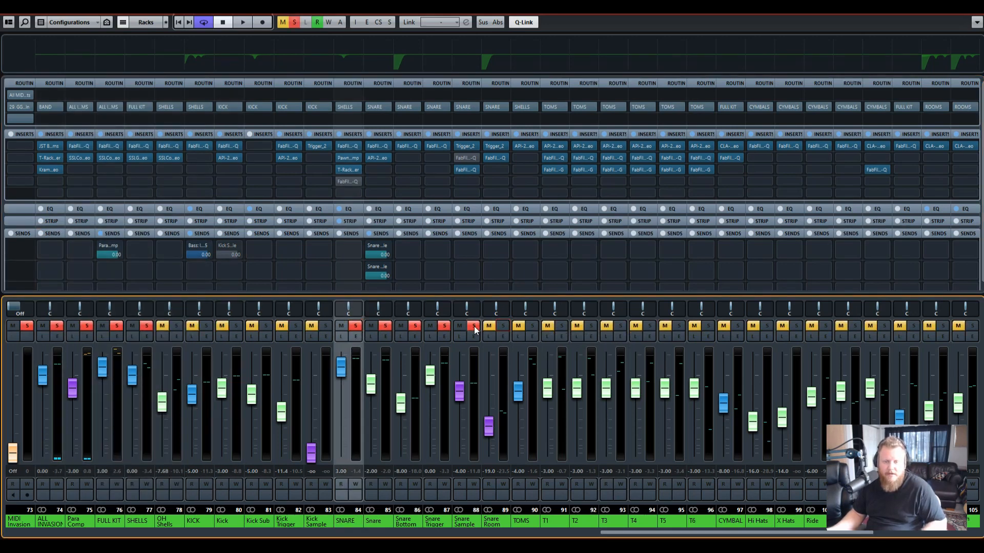
{"action": "left_click", "coordinate": [472, 326]}
{"action": "key", "text": "space"}
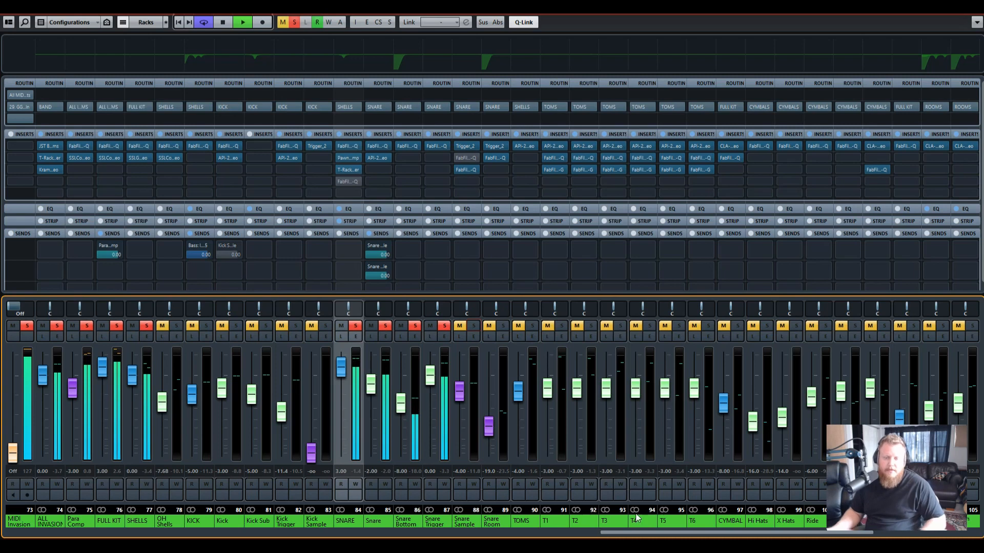
{"action": "key", "text": "space"}
Remove Snare Trigger and Snare Bottom from the solo, bypass the SNARE bus inserts, and play the Snare channel alone.
{"action": "left_click", "coordinate": [444, 326]}
{"action": "left_click", "coordinate": [430, 326]}
{"action": "left_click", "coordinate": [416, 327]}
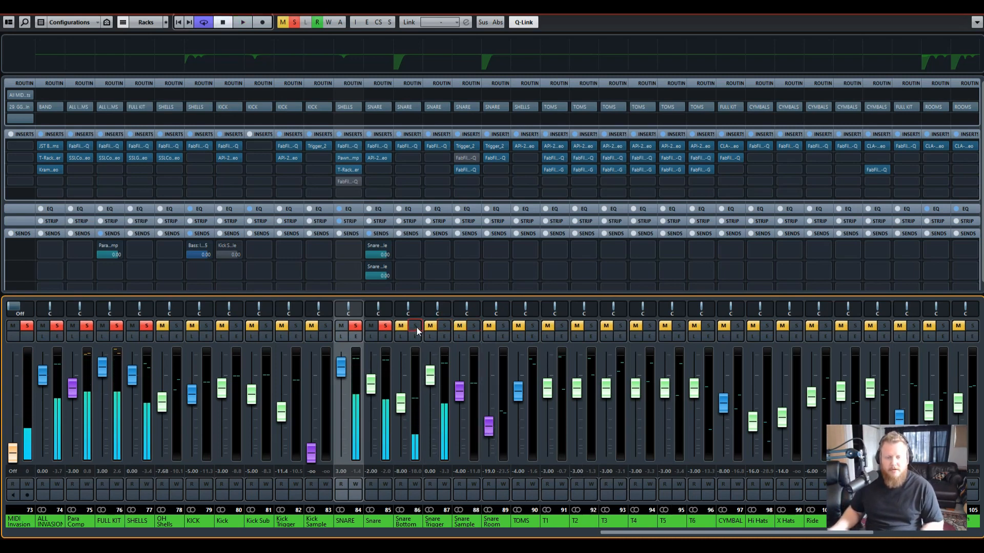
{"action": "left_click", "coordinate": [339, 134]}
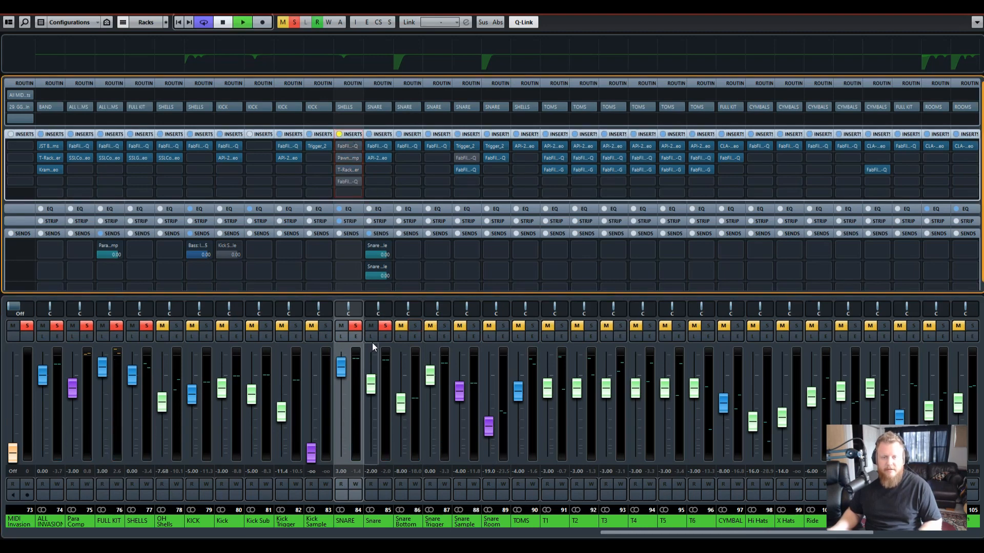
{"action": "key", "text": "space"}
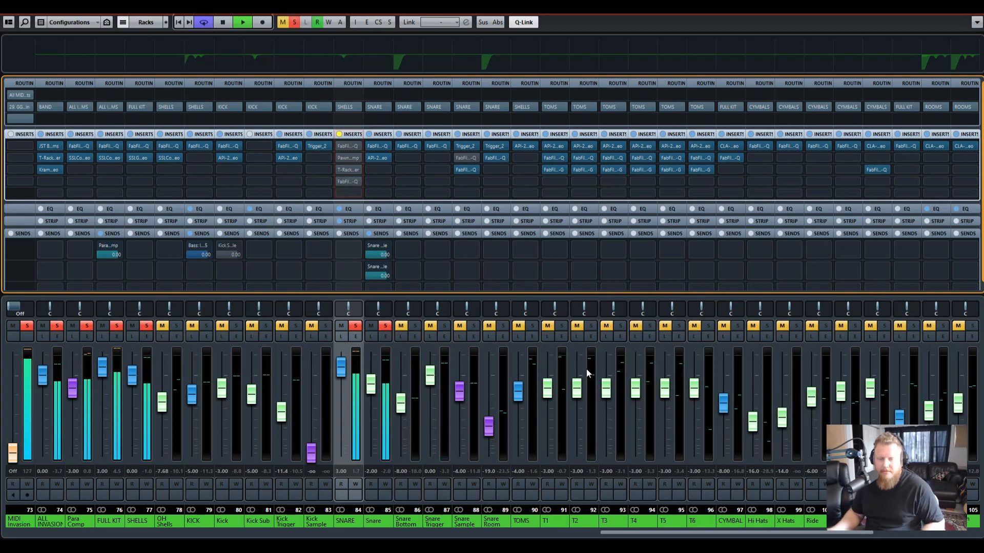
Add Snare Bottom and Snare Trigger to the soloed Snare one at a time and audition each combination.
{"action": "left_click", "coordinate": [415, 326]}
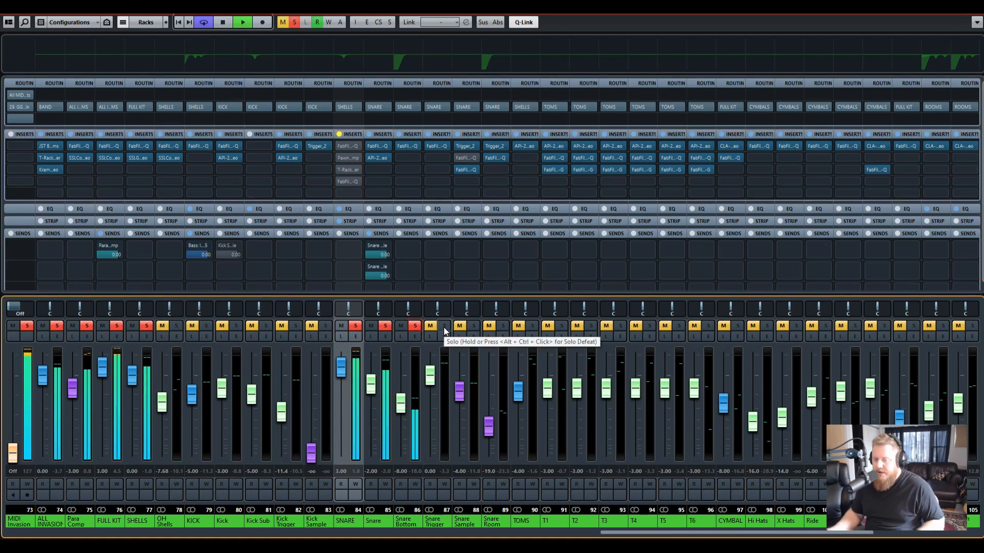
{"action": "key", "text": "space"}
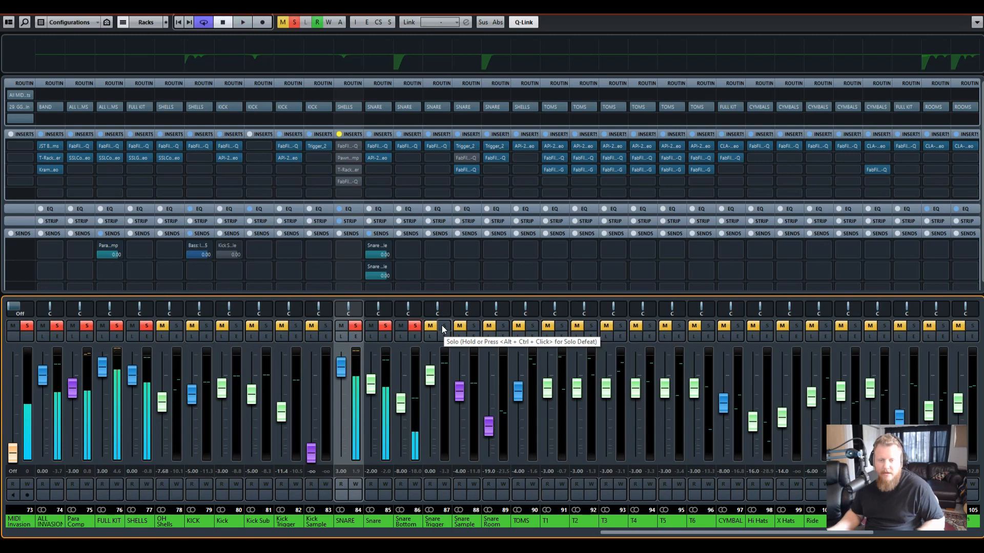
{"action": "left_click", "coordinate": [443, 328]}
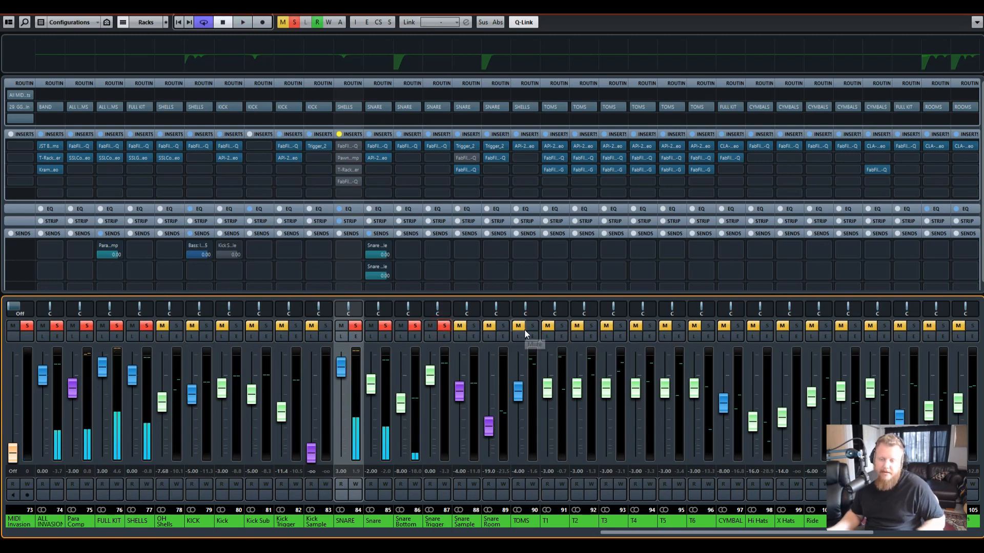
{"action": "key", "text": "space"}
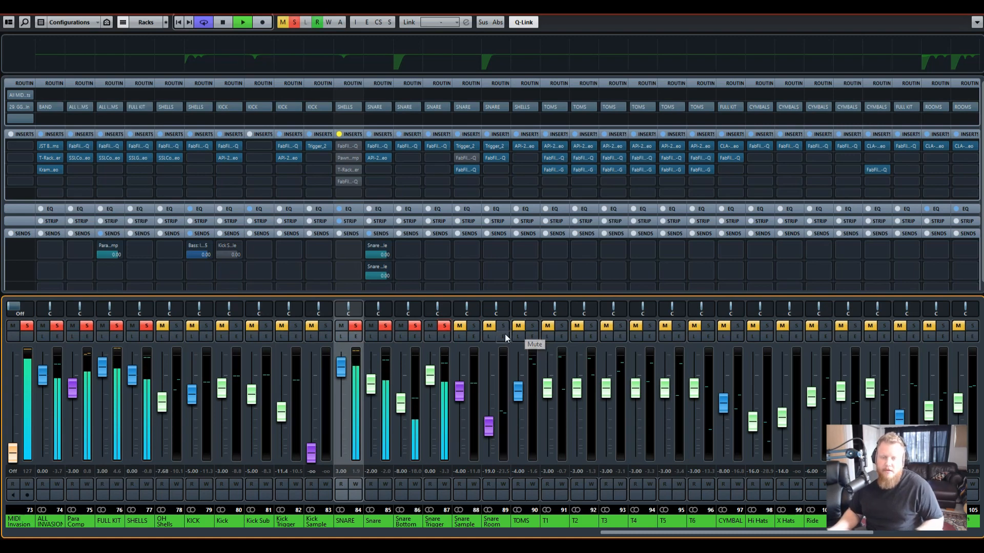
{"action": "key", "text": "space"}
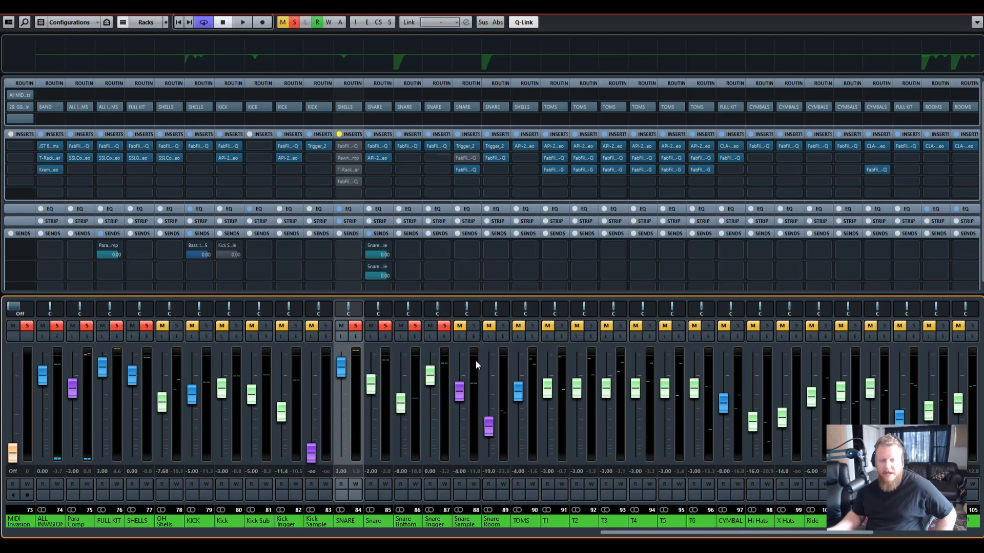
Add Snare Sample and Snare Room to the soloed snare channels one at a time and audition each combination.
{"action": "mouse_move", "coordinate": [475, 524]}
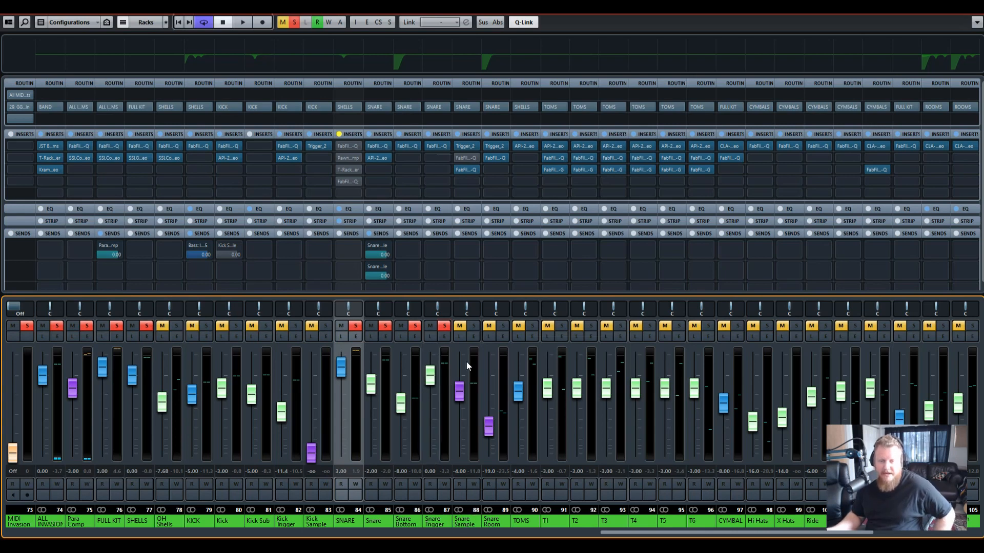
{"action": "left_click", "coordinate": [473, 326]}
{"action": "mouse_move", "coordinate": [466, 147]}
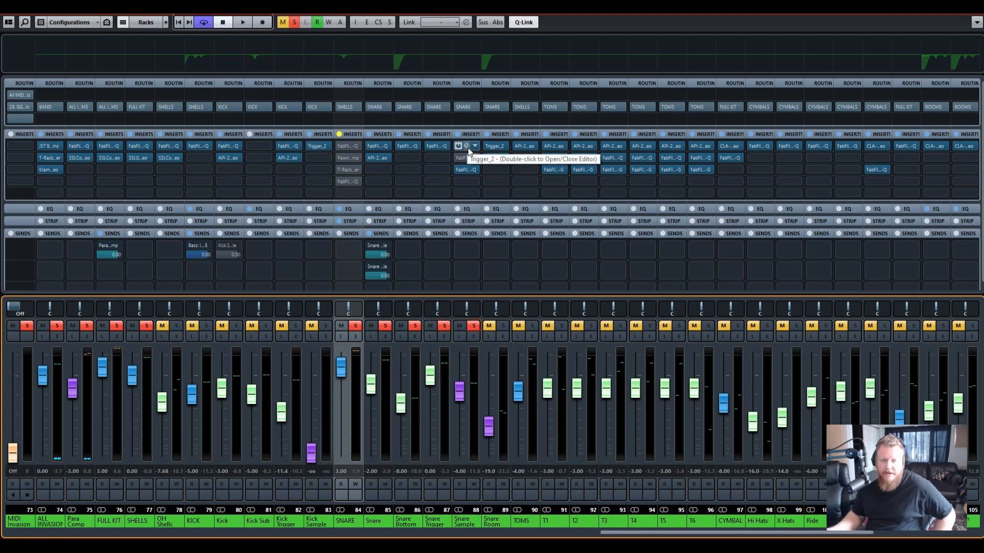
{"action": "mouse_move", "coordinate": [468, 168]}
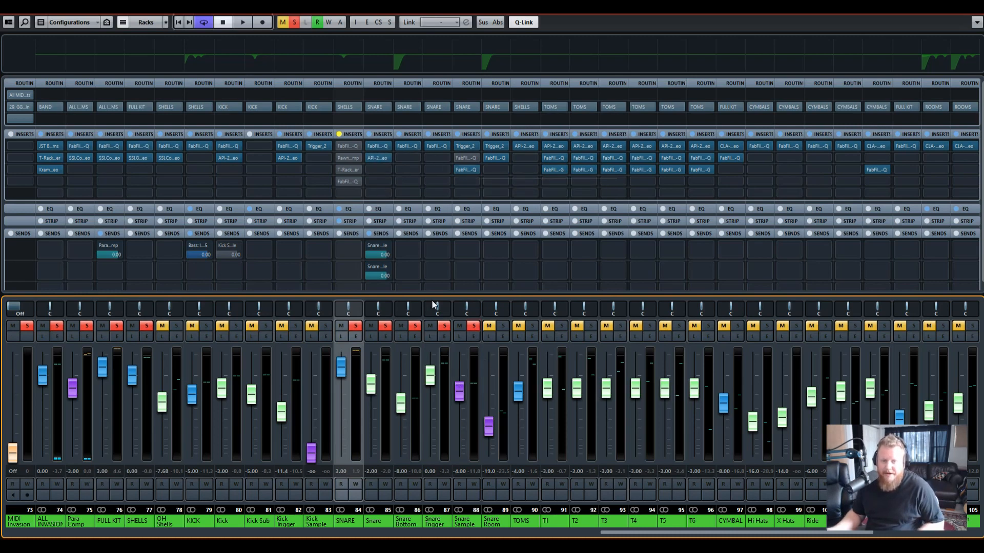
{"action": "key", "text": "space"}
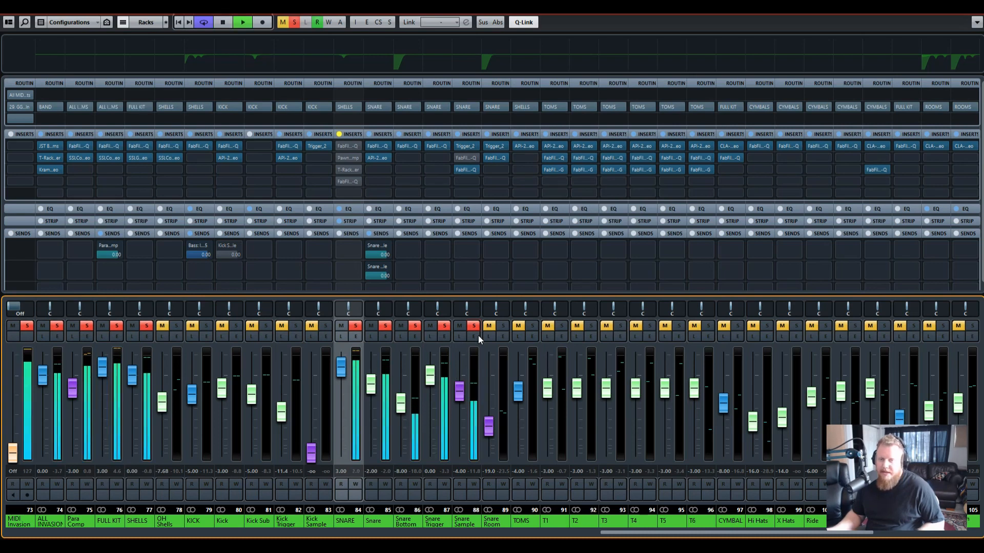
{"action": "left_click", "coordinate": [503, 327]}
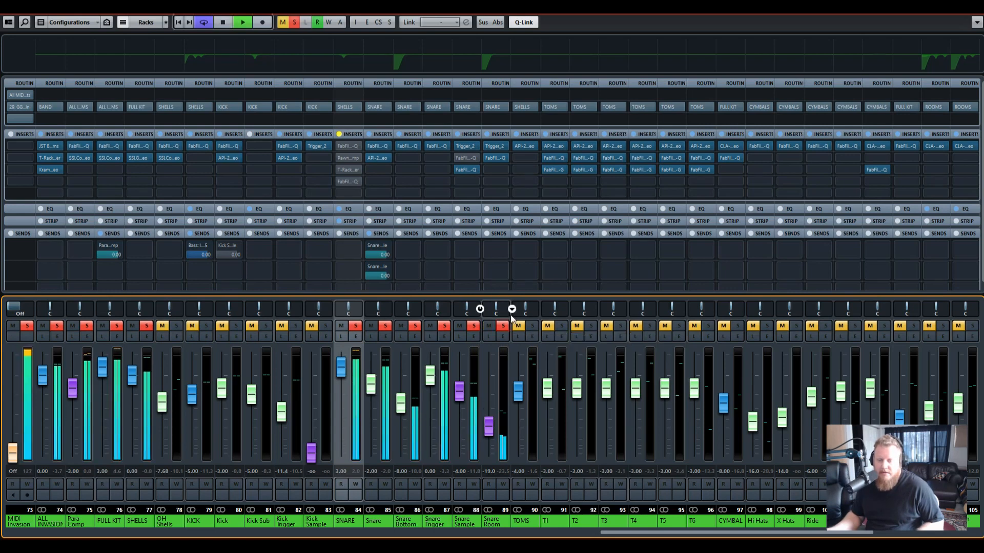
{"action": "key", "text": "space"}
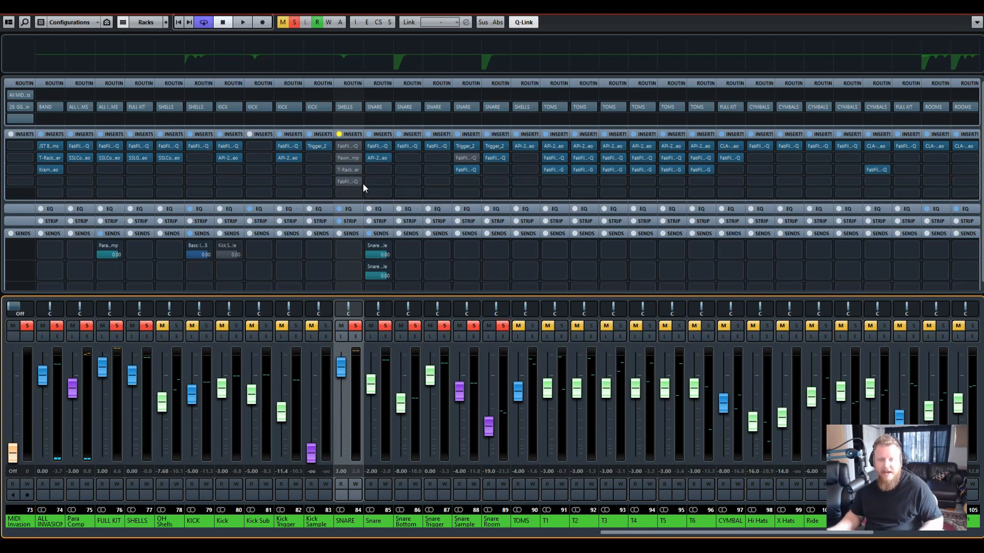
Re-enable the SNARE bus inserts, audition the complete processed snare, and select the SNARE channel.
{"action": "left_click", "coordinate": [339, 134]}
{"action": "key", "text": "space"}
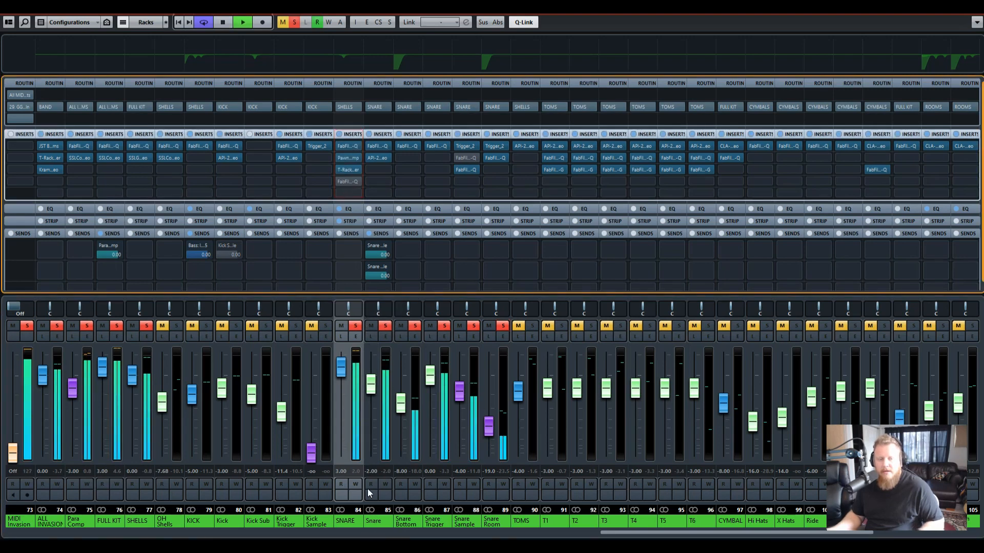
{"action": "key", "text": "space"}
{"action": "left_click", "coordinate": [350, 522]}
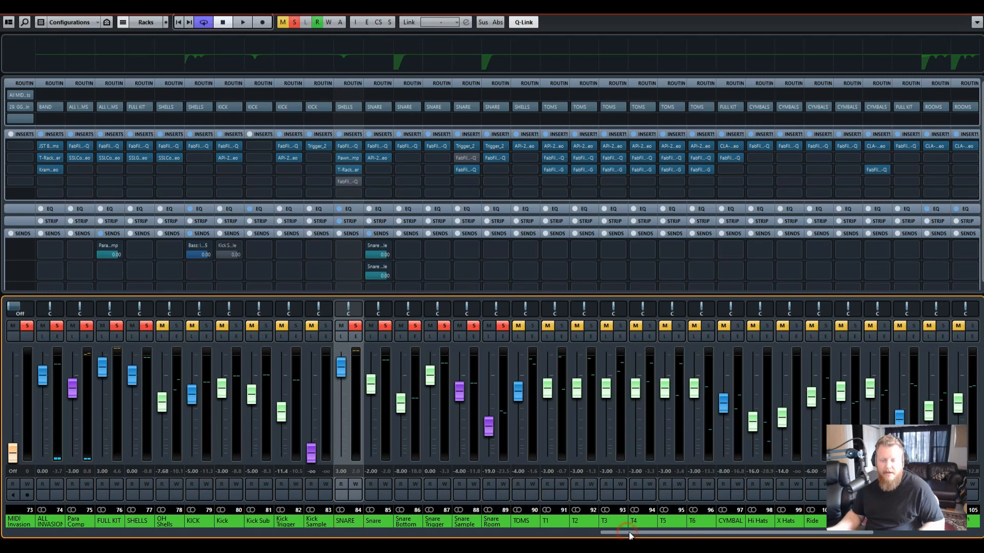
Take the SNARE bus out of solo, solo the TOMS bus with its T1 to T6 channels, and audition the toms.
{"action": "left_click_drag", "start_coordinate": [637, 536], "coordinate": [653, 536]}
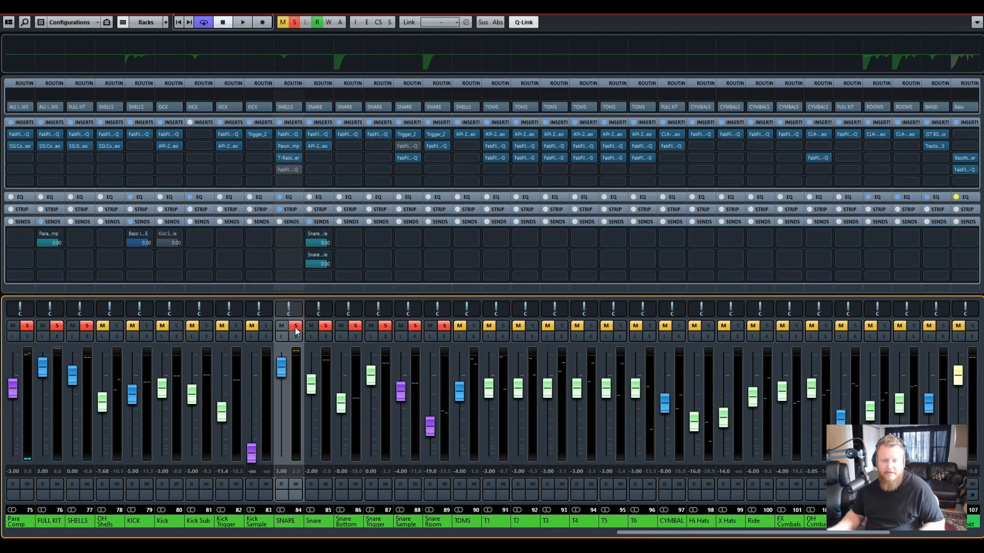
{"action": "left_click", "coordinate": [296, 327]}
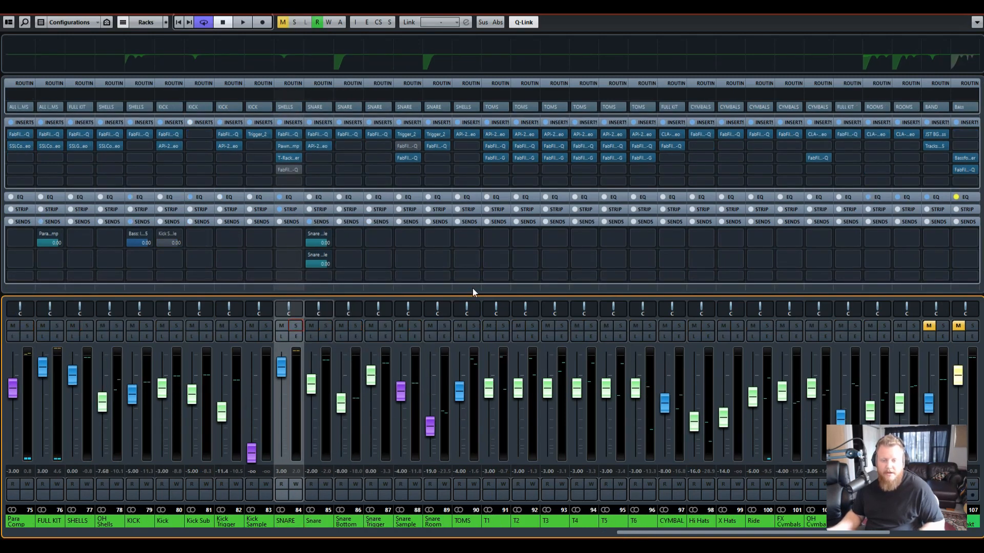
{"action": "left_click", "coordinate": [473, 326]}
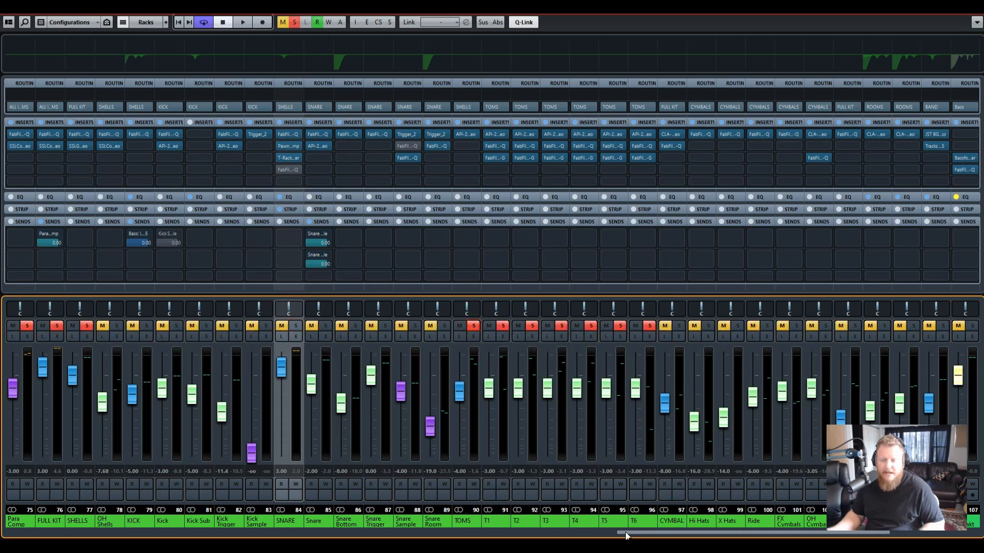
{"action": "left_click_drag", "start_coordinate": [639, 535], "coordinate": [646, 536]}
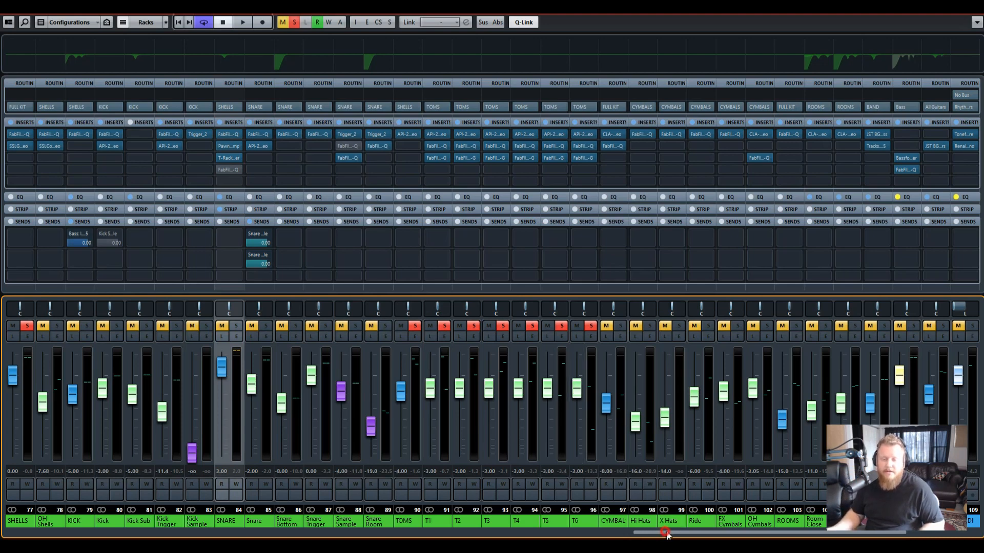
{"action": "left_click_drag", "start_coordinate": [663, 530], "coordinate": [671, 533]}
{"action": "key", "text": "space"}
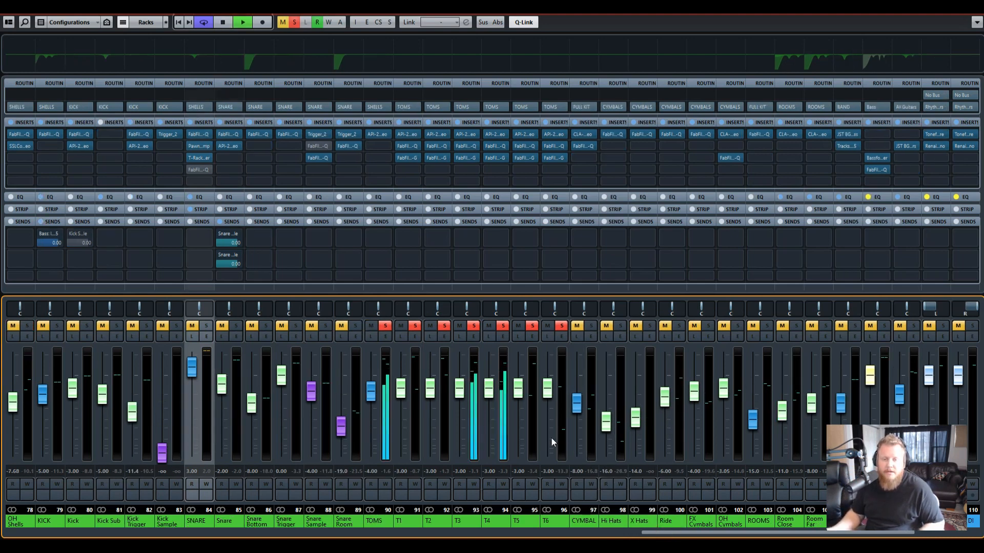
{"action": "key", "text": "space"}
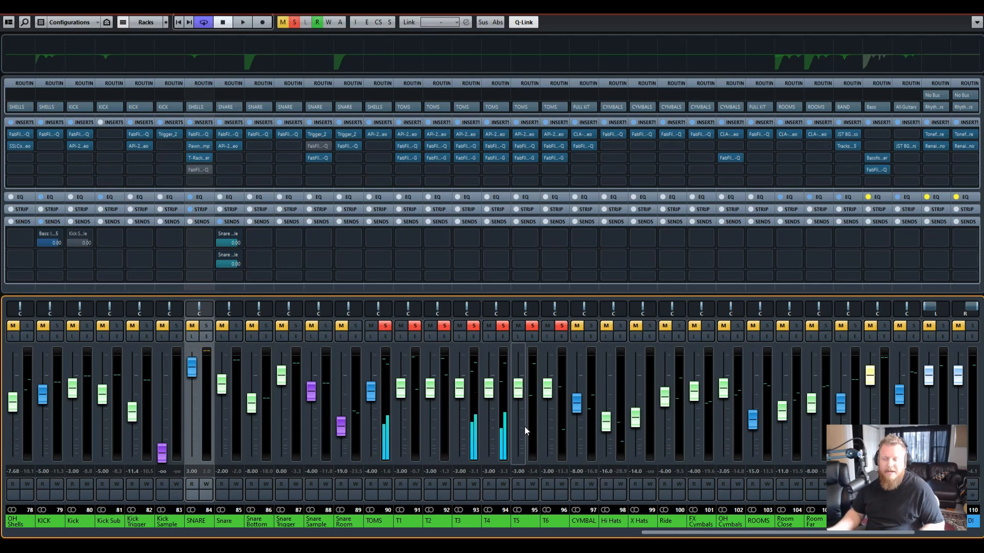
Play the soloed toms once more and select the TOMS bus channel.
{"action": "left_click_drag", "start_coordinate": [655, 529], "coordinate": [675, 537]}
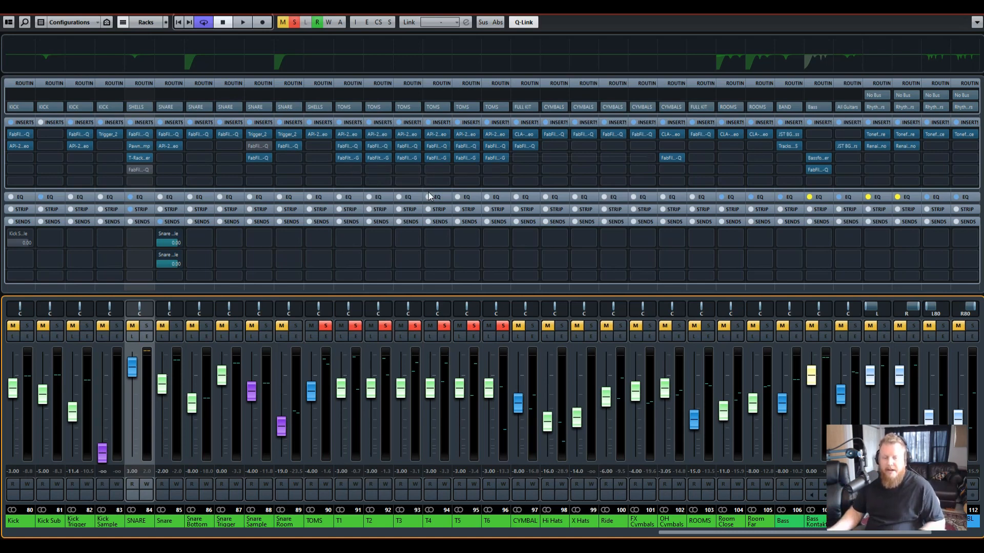
{"action": "key", "text": "space"}
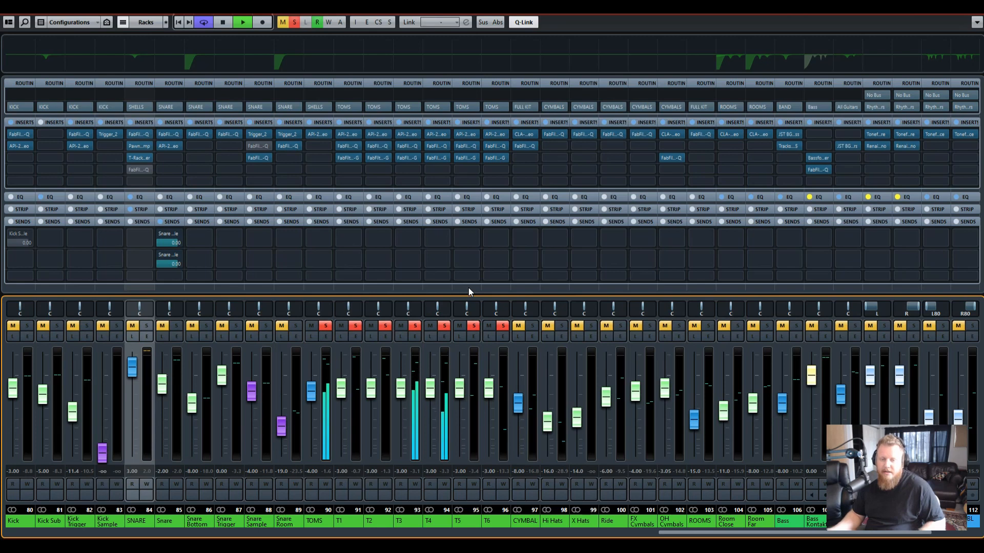
{"action": "key", "text": "space"}
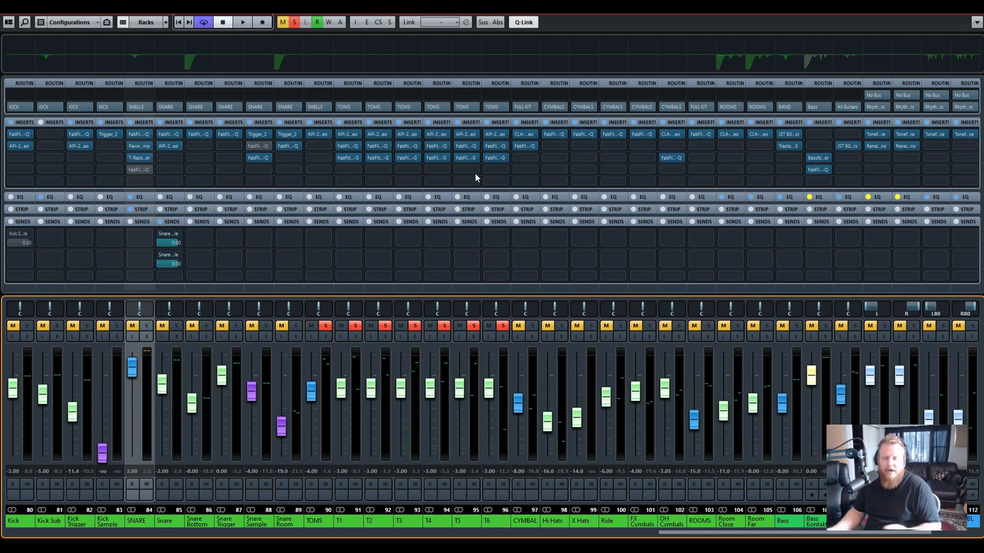
{"action": "left_click", "coordinate": [321, 521]}
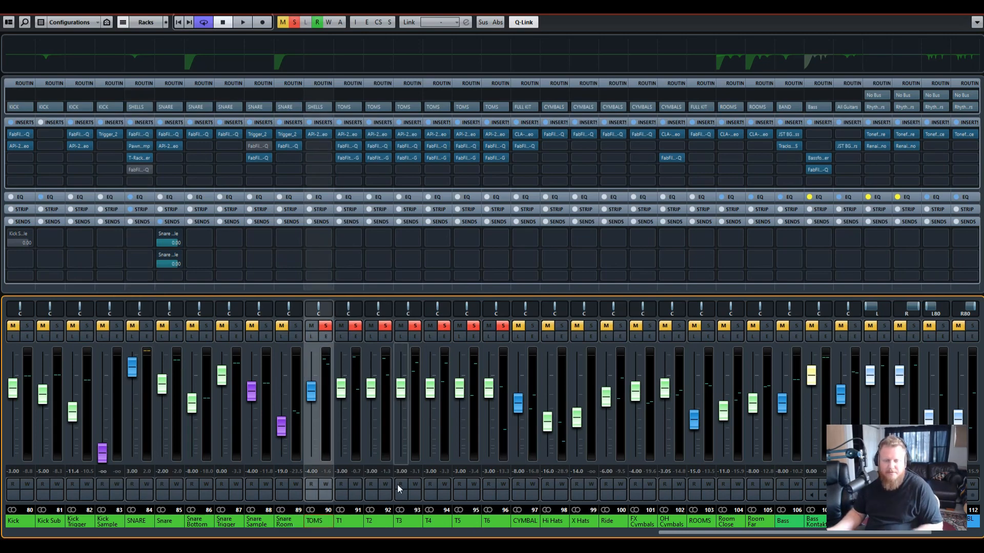
Select the SHELLS bus, inspect its SSLGChannel Stereo insert, and close the plug-in window.
{"action": "left_click_drag", "start_coordinate": [695, 533], "coordinate": [536, 534]}
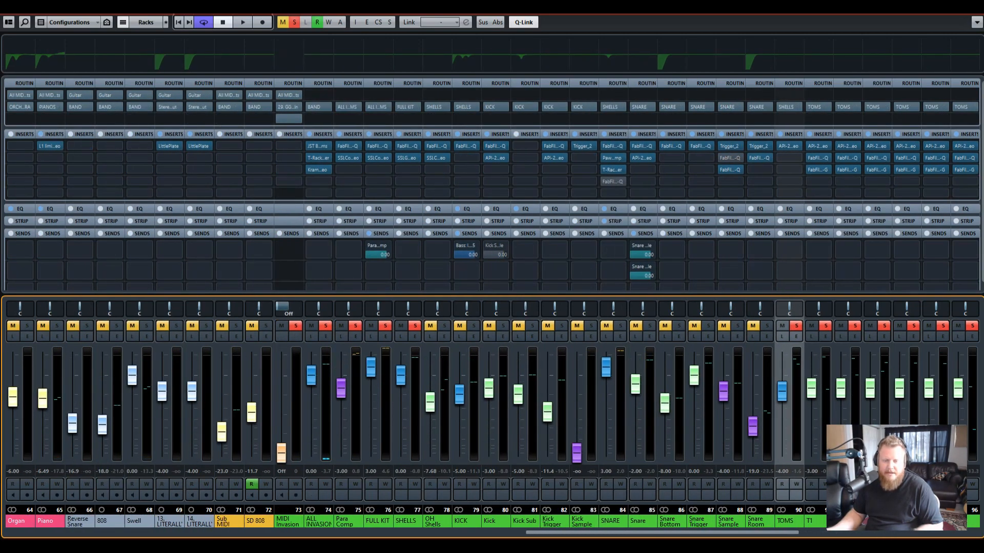
{"action": "left_click", "coordinate": [407, 522]}
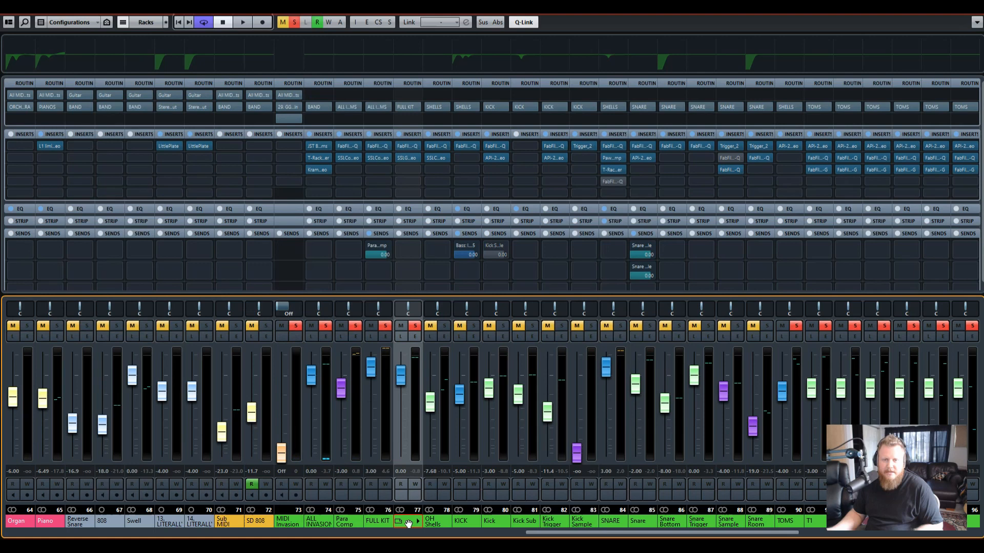
{"action": "left_click", "coordinate": [408, 159]}
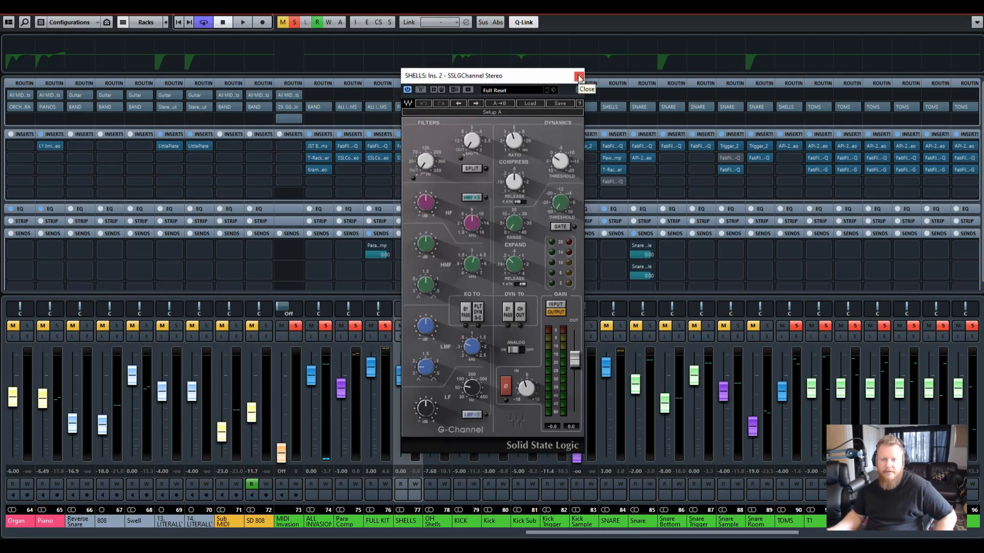
{"action": "left_click", "coordinate": [579, 77]}
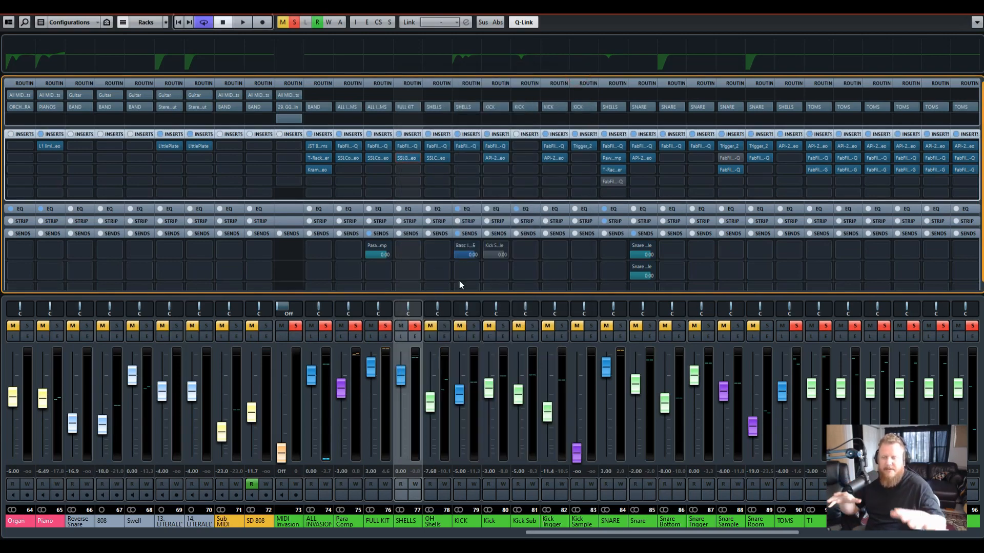
Clear all solos, solo the CYMBAL bus, and audition its channels with OH Cymbals taken out of the solo.
{"action": "left_click_drag", "start_coordinate": [554, 533], "coordinate": [712, 534]}
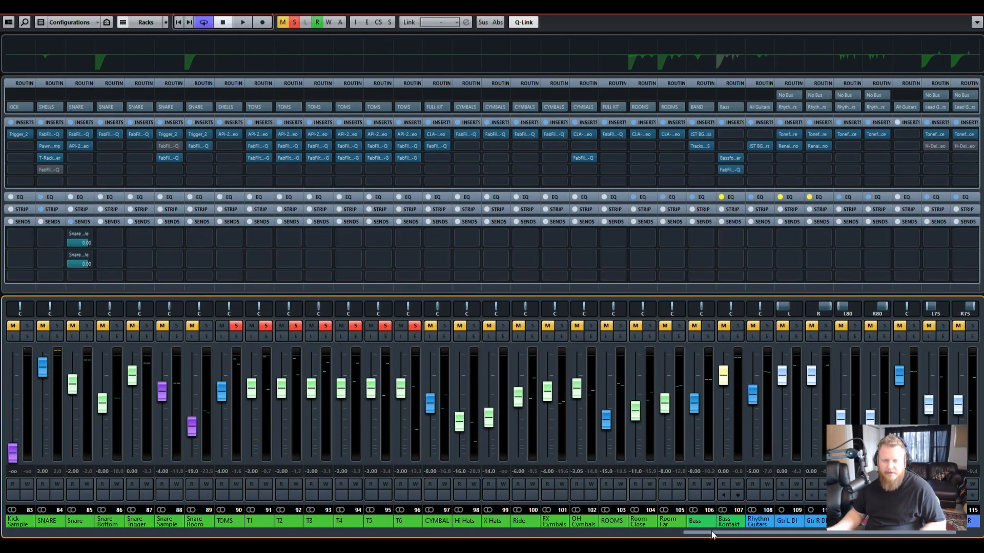
{"action": "left_click", "coordinate": [294, 22]}
{"action": "left_click", "coordinate": [469, 521]}
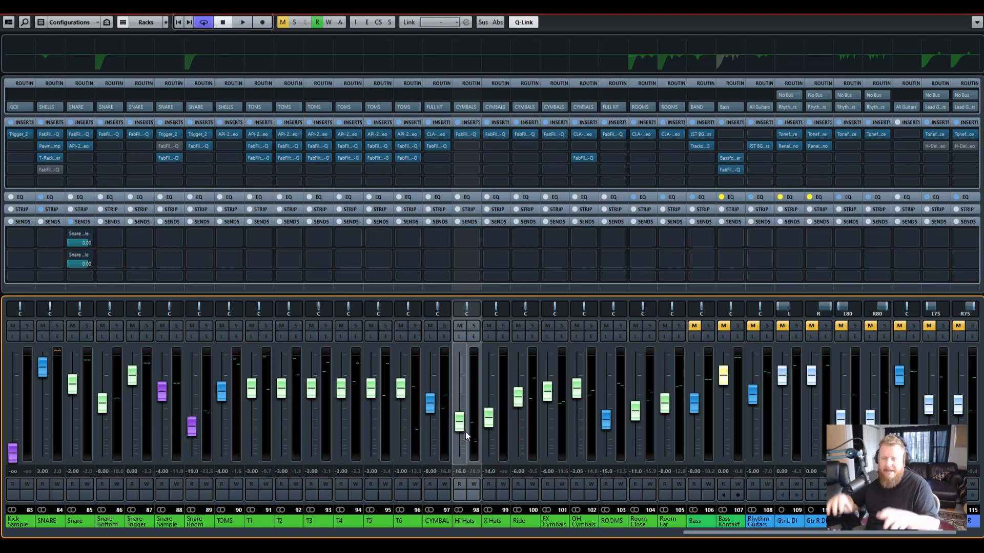
{"action": "left_click", "coordinate": [445, 326]}
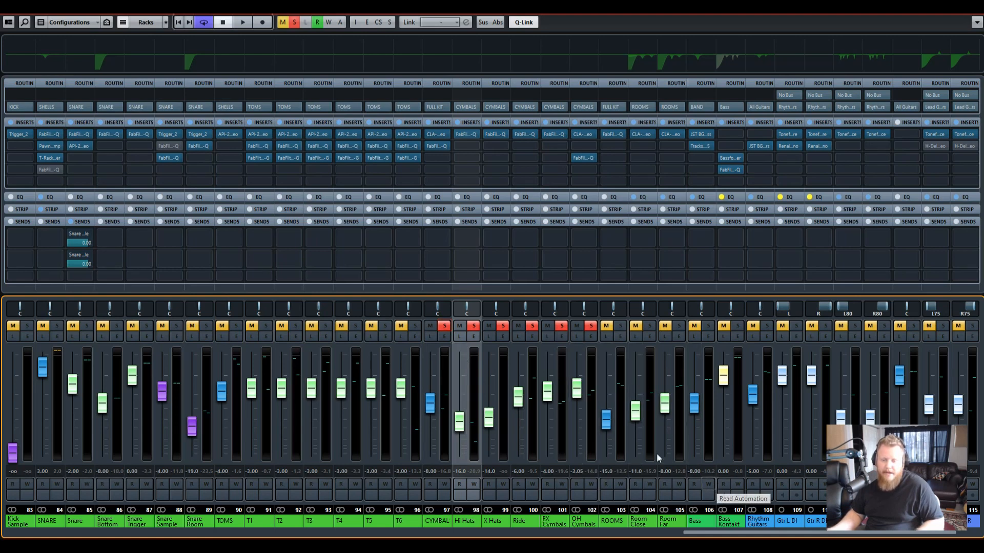
{"action": "left_click", "coordinate": [592, 327]}
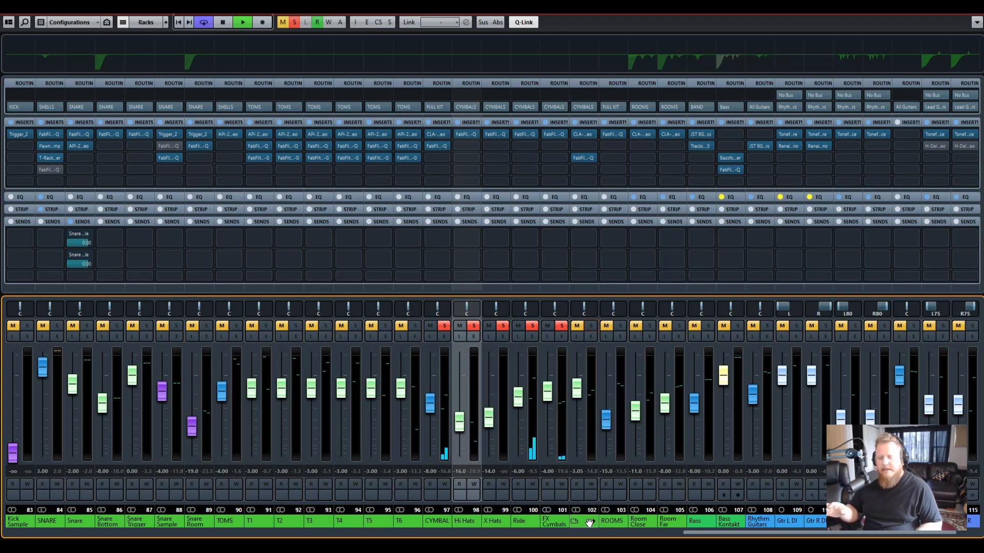
{"action": "key", "text": "space"}
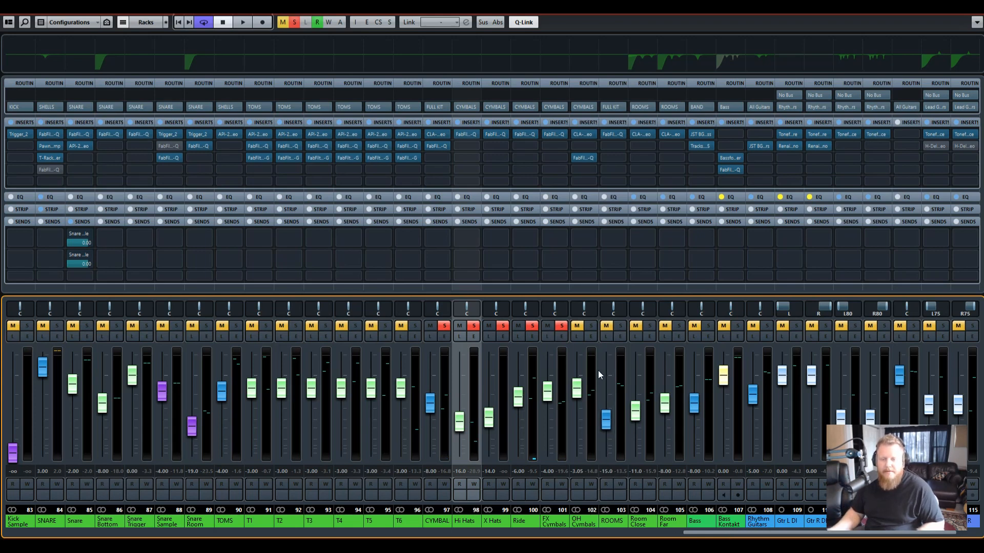
Solo OH Cymbals in place of FX Cymbals, Ride, X Hats and Hi Hats, and audition the overheads alone.
{"action": "left_click", "coordinate": [591, 326]}
{"action": "left_click", "coordinate": [562, 326]}
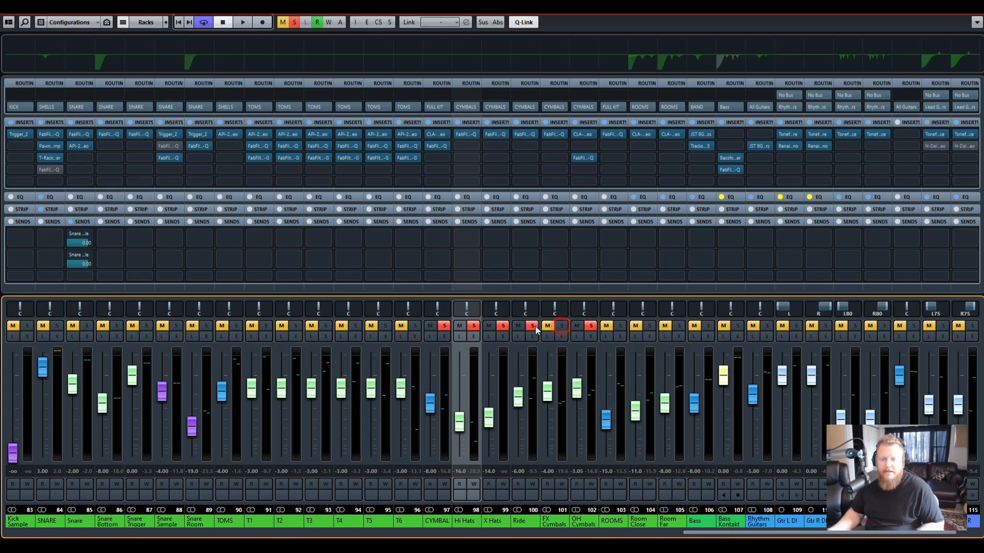
{"action": "left_click", "coordinate": [475, 325]}
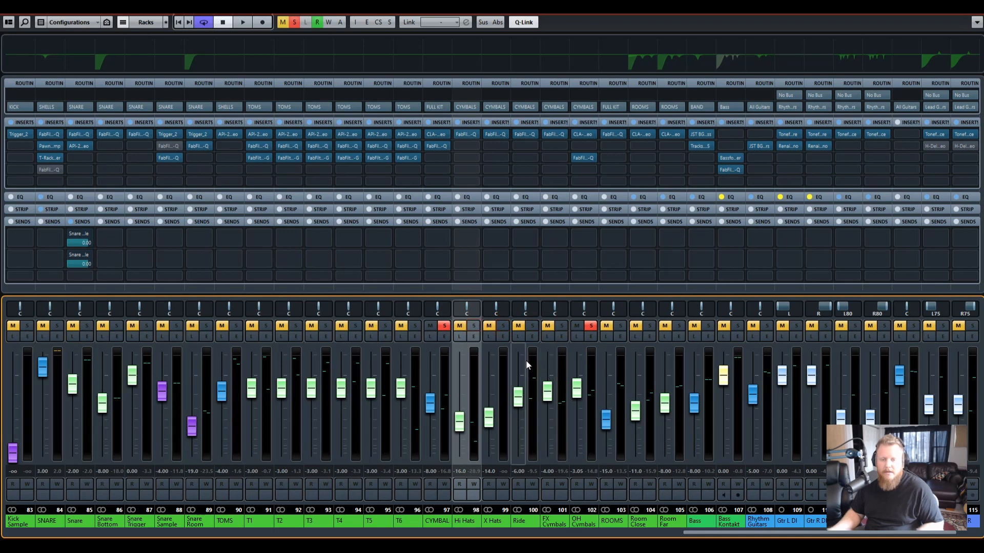
{"action": "key", "text": "space"}
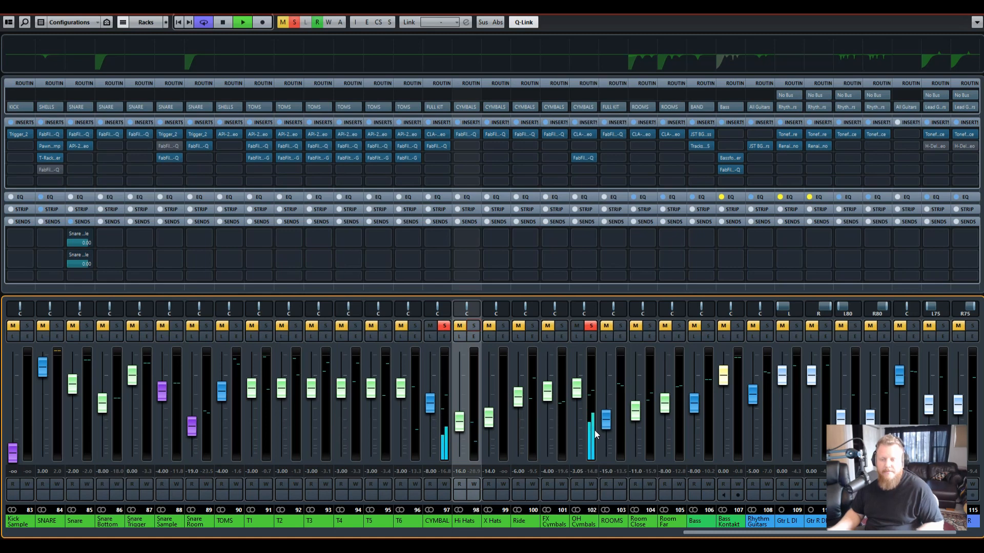
{"action": "key", "text": "space"}
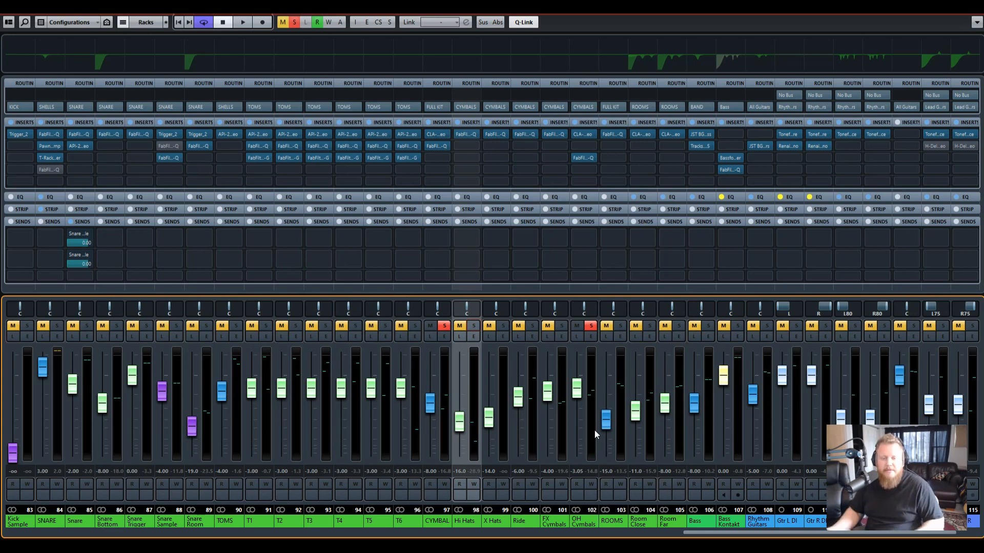
Solo the whole CYMBAL bus again and play it with the OH Cymbals CLA-76 Stereo compressor window open.
{"action": "left_click", "coordinate": [591, 328]}
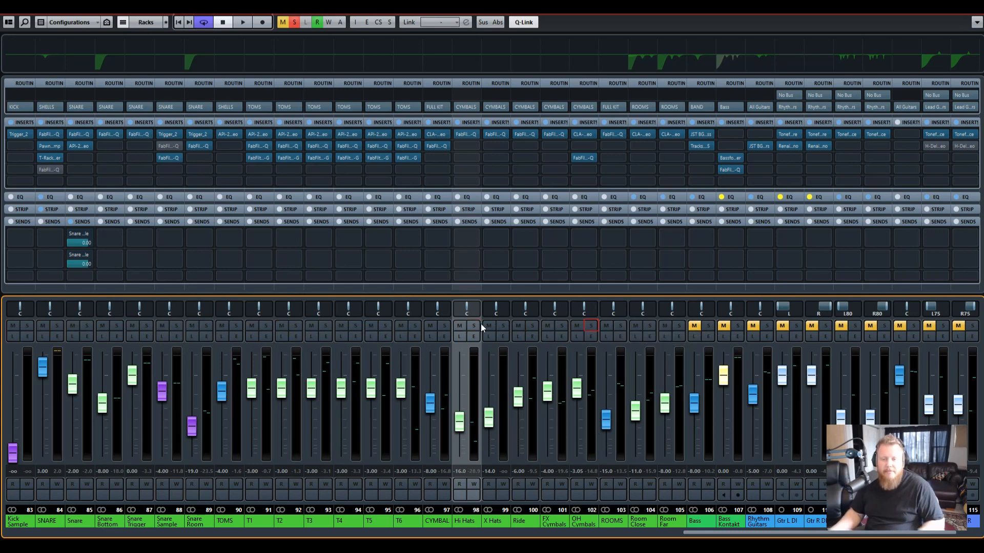
{"action": "left_click", "coordinate": [444, 329]}
{"action": "mouse_move", "coordinate": [495, 135]}
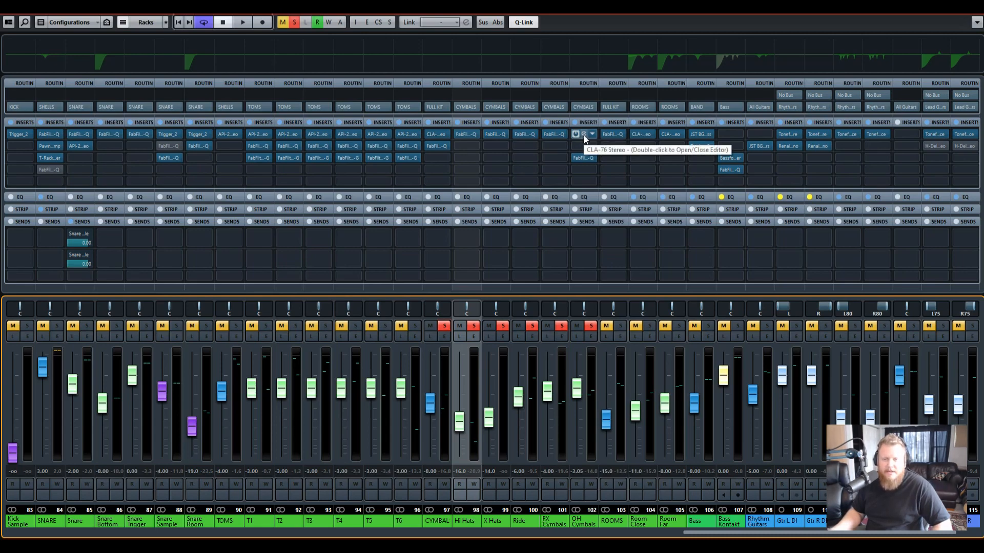
{"action": "left_click", "coordinate": [584, 135]}
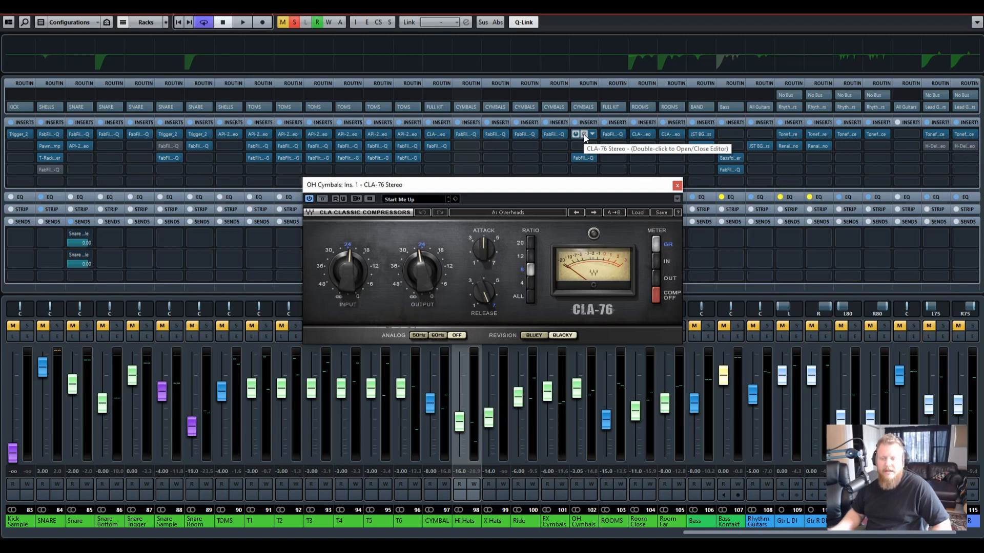
{"action": "key", "text": "space"}
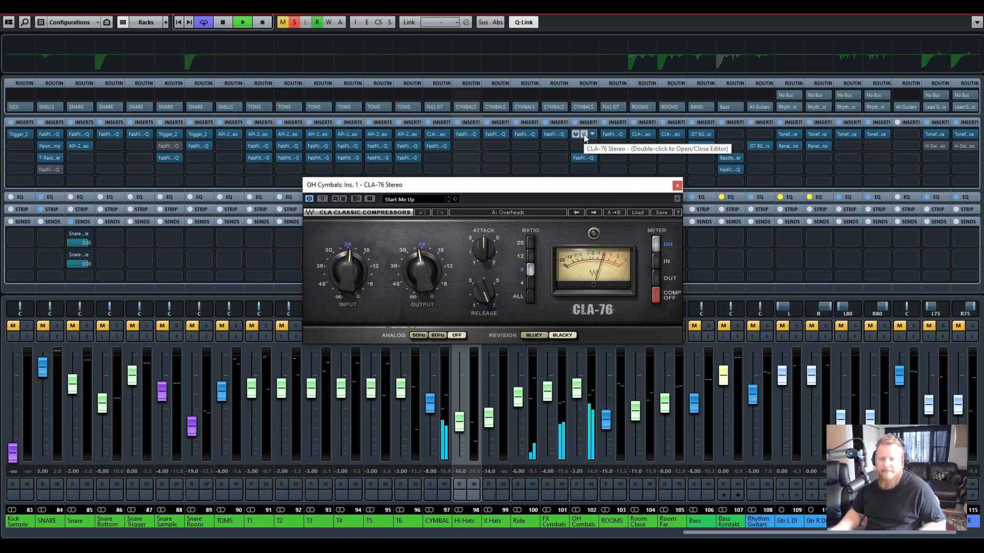
Audition the soloed cymbals through the OH Cymbals CLA-76 Stereo compressor, stop playback, and close its window.
{"action": "key", "text": "space"}
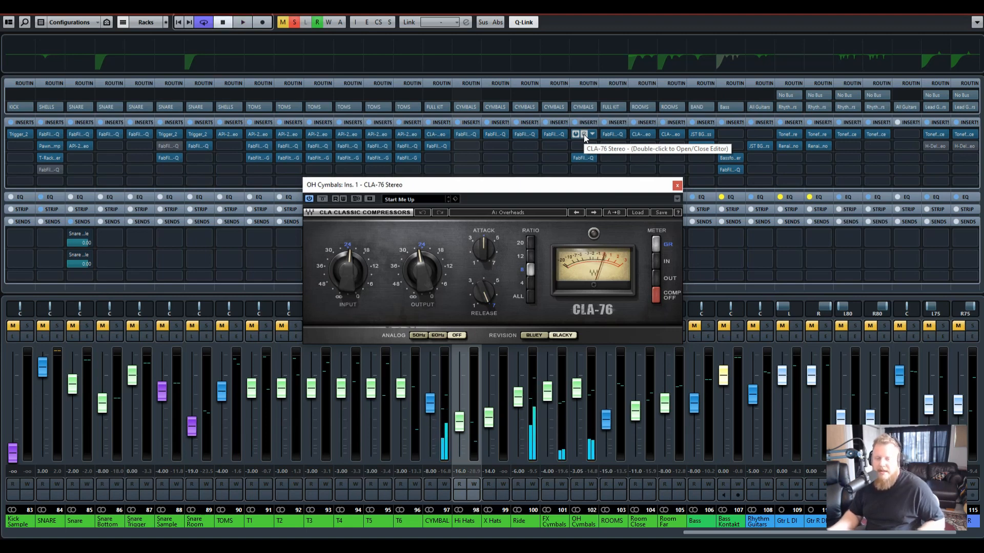
{"action": "key", "text": "space"}
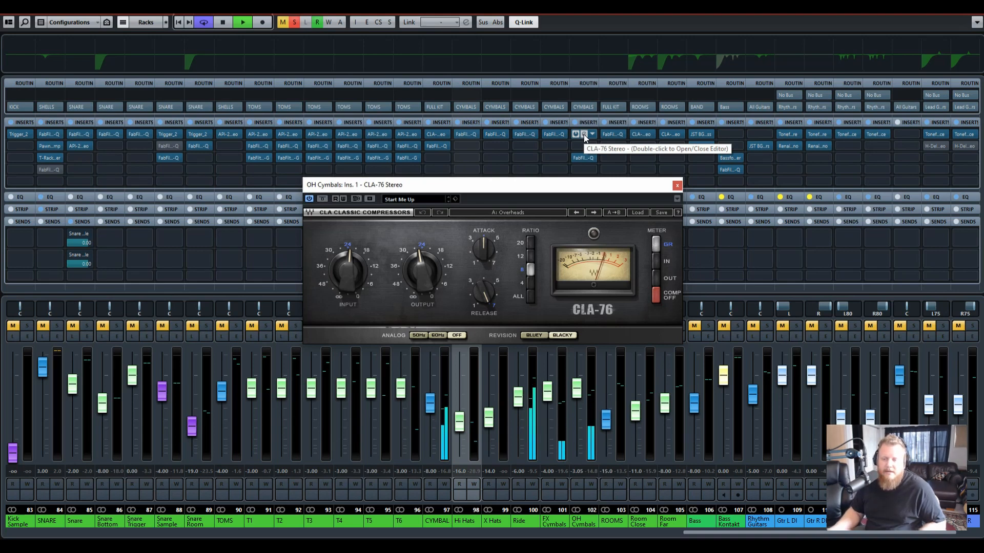
{"action": "key", "text": "space"}
{"action": "left_click", "coordinate": [583, 134]}
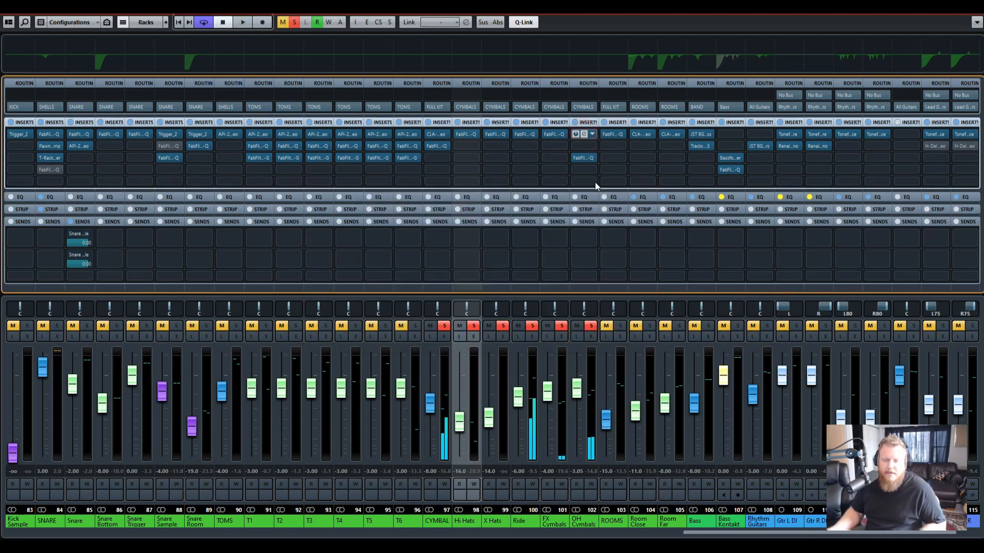
Inspect the CLA-76 Stereo compressor on the CYMBALS bus while playing the cymbals, and close its window.
{"action": "mouse_move", "coordinate": [436, 137]}
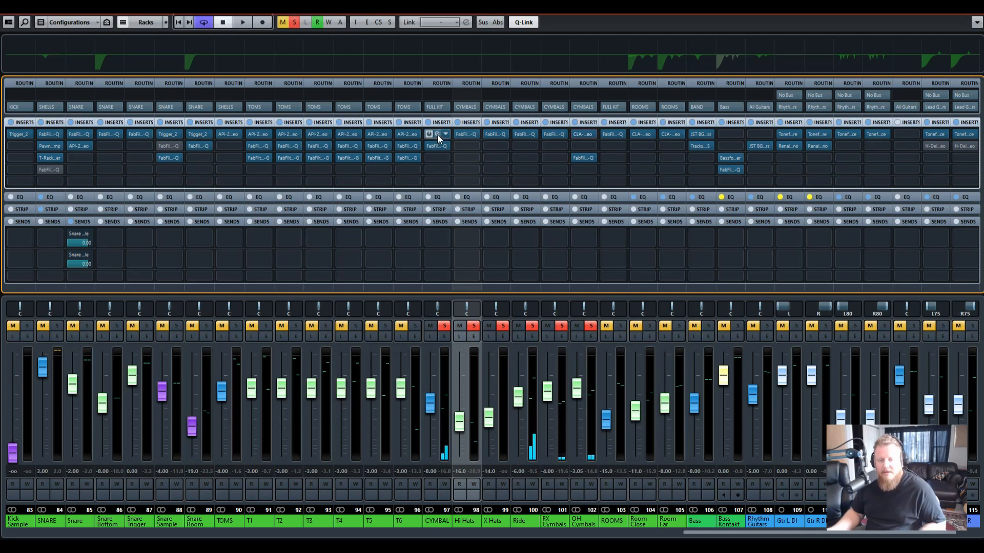
{"action": "left_click", "coordinate": [437, 134]}
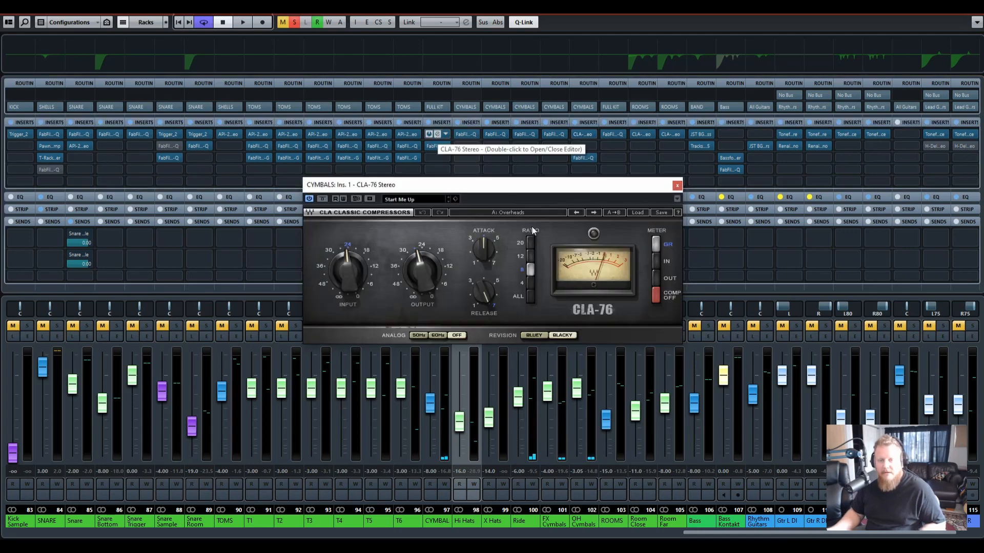
{"action": "key", "text": "space"}
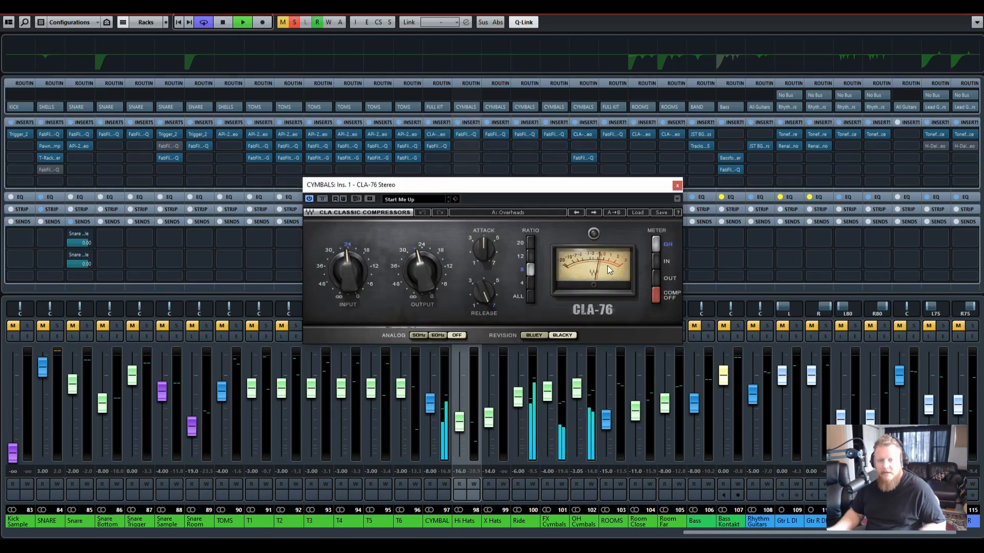
{"action": "key", "text": "space"}
{"action": "left_click", "coordinate": [676, 186]}
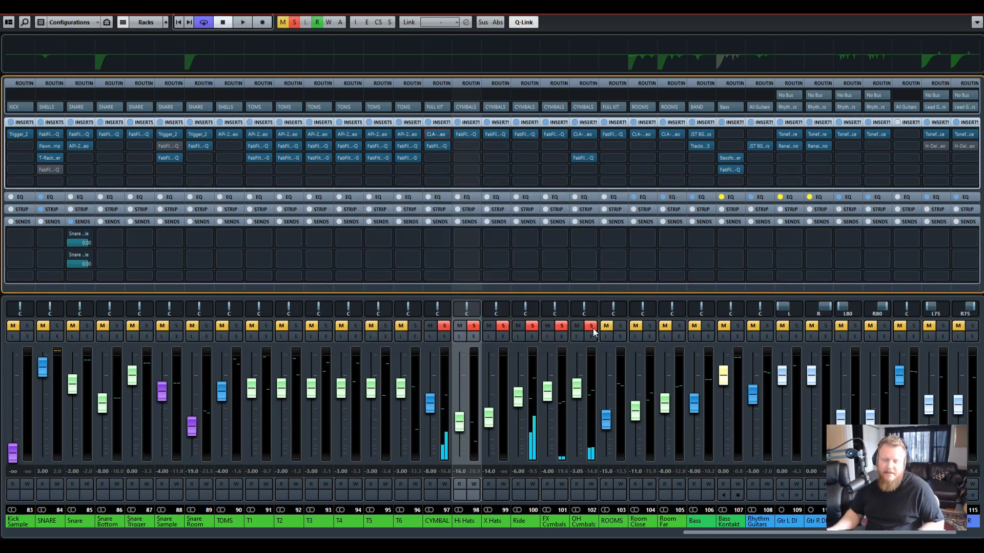
Inspect the EQ curve in the CYMBALS bus FabFilter Pro-Q insert and close the plug-in window.
{"action": "left_click", "coordinate": [437, 146]}
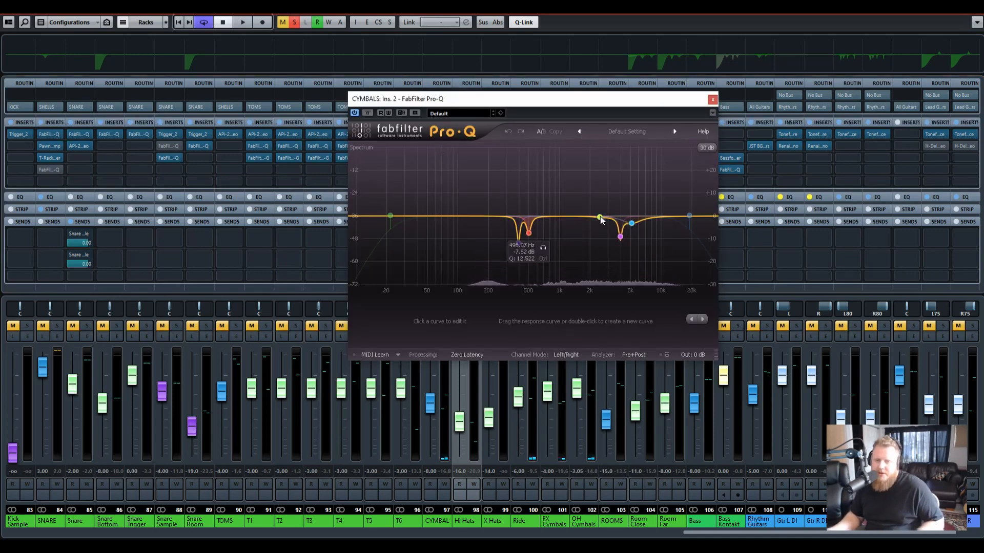
{"action": "mouse_move", "coordinate": [618, 237]}
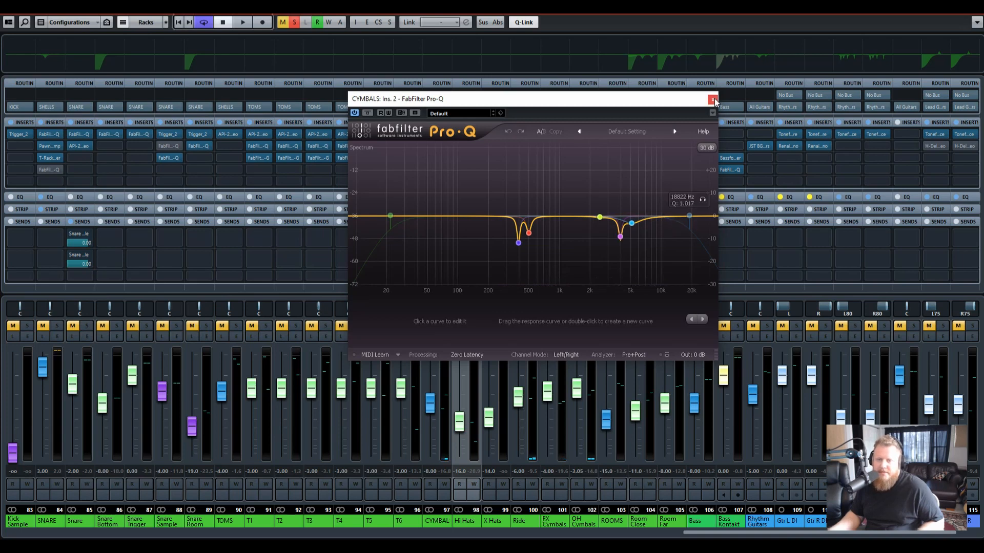
{"action": "left_click", "coordinate": [519, 243]}
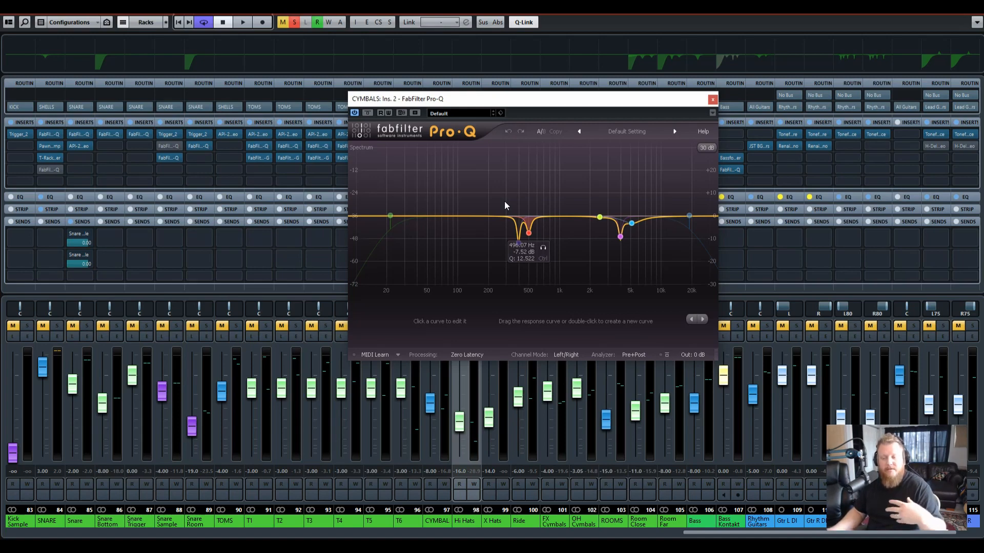
{"action": "left_click", "coordinate": [712, 99]}
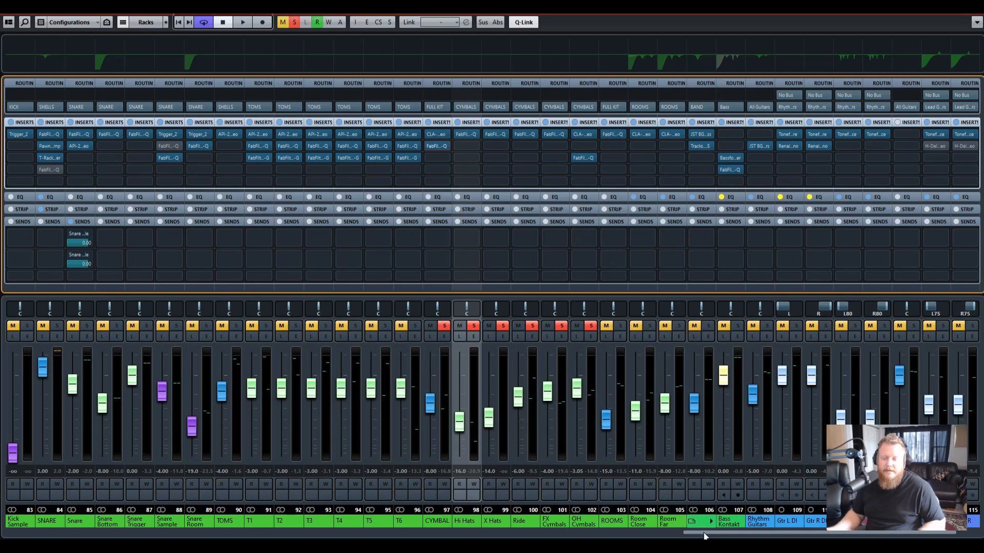
Clear the CYMBAL solo, solo the ROOMS bus, and audition its Room Close and Room Far channels.
{"action": "left_click", "coordinate": [444, 326]}
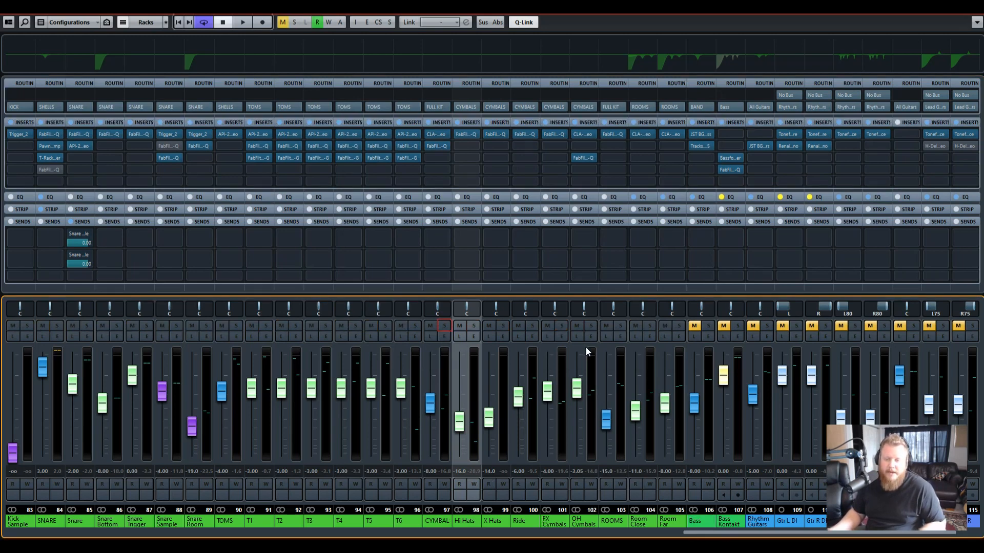
{"action": "left_click", "coordinate": [619, 326]}
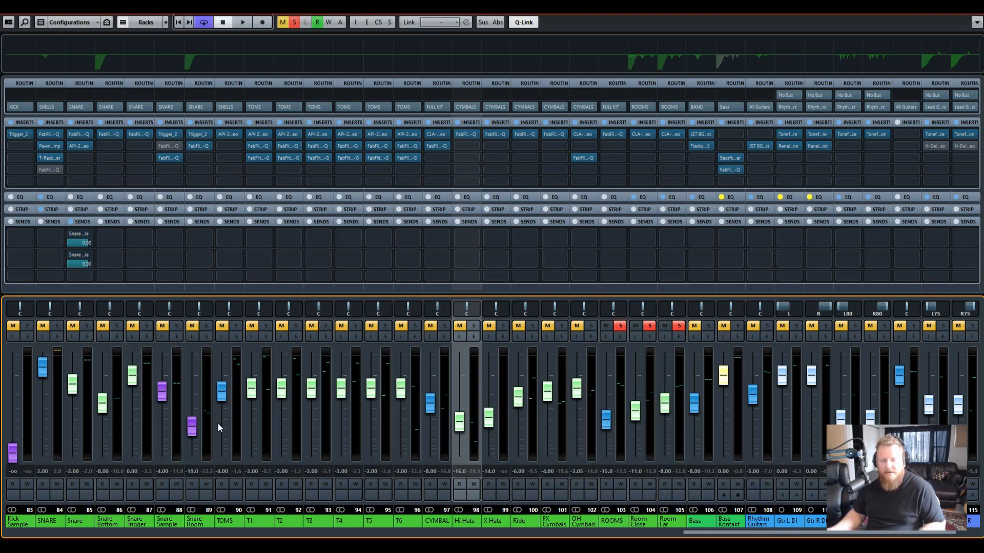
{"action": "left_click_drag", "start_coordinate": [725, 533], "coordinate": [691, 534]}
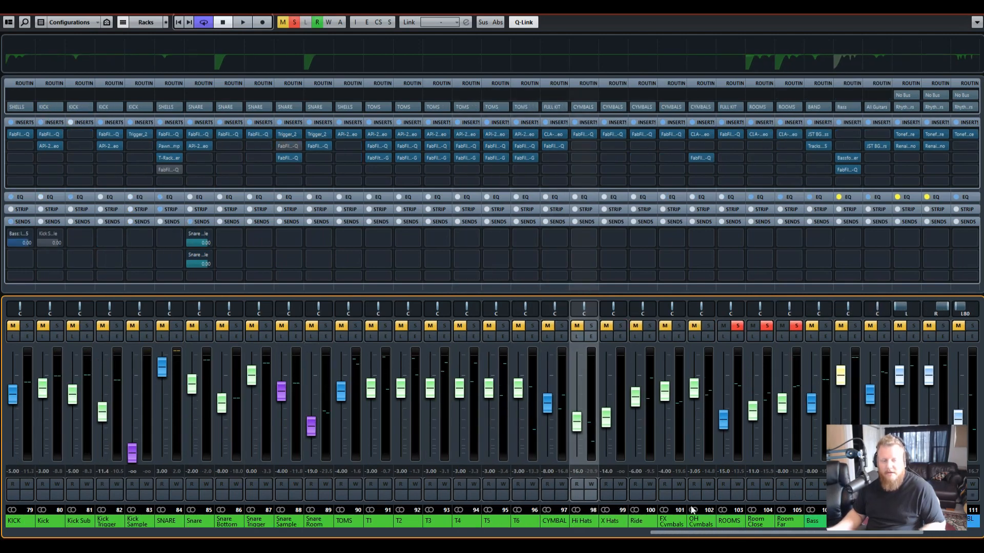
{"action": "left_click_drag", "start_coordinate": [724, 534], "coordinate": [693, 536]}
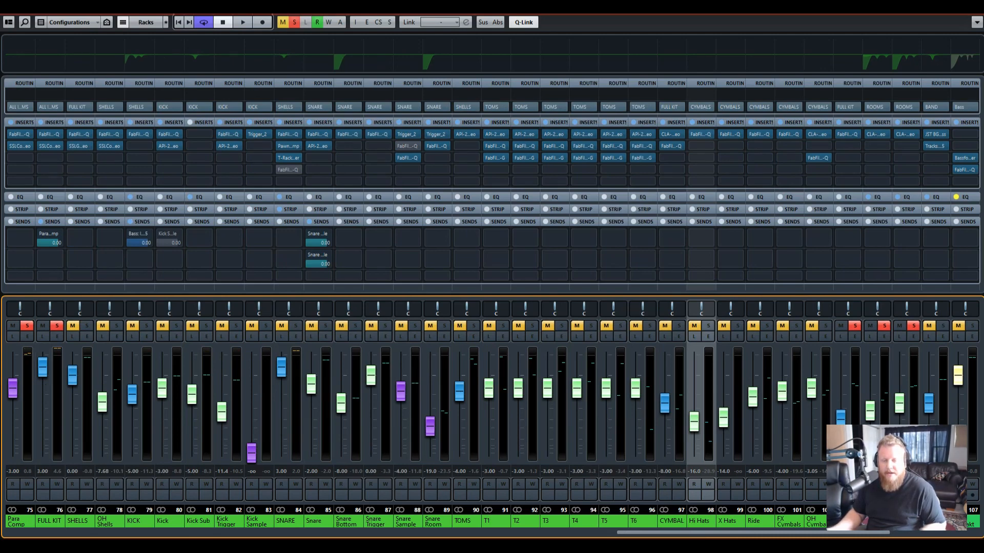
{"action": "left_click_drag", "start_coordinate": [713, 535], "coordinate": [756, 533]}
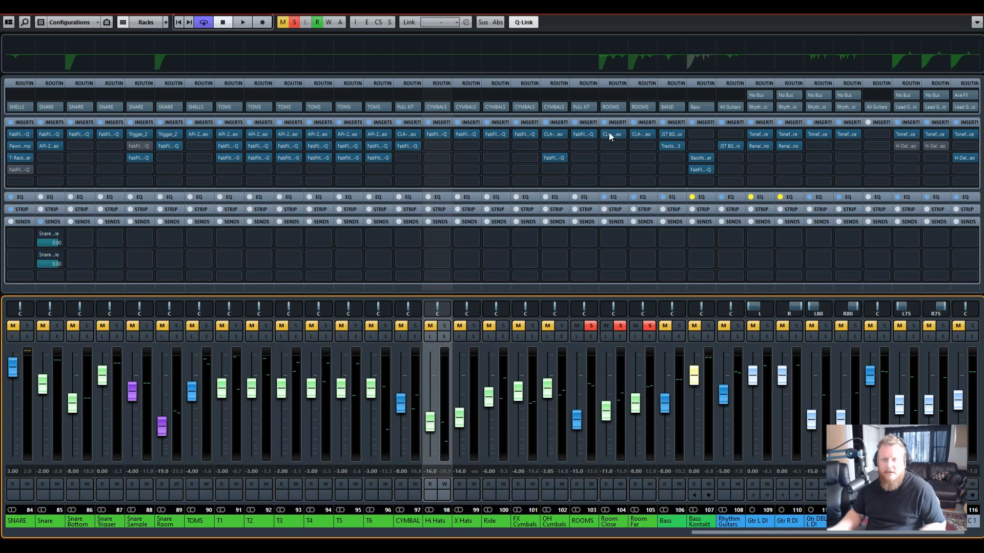
{"action": "left_click", "coordinate": [616, 68]}
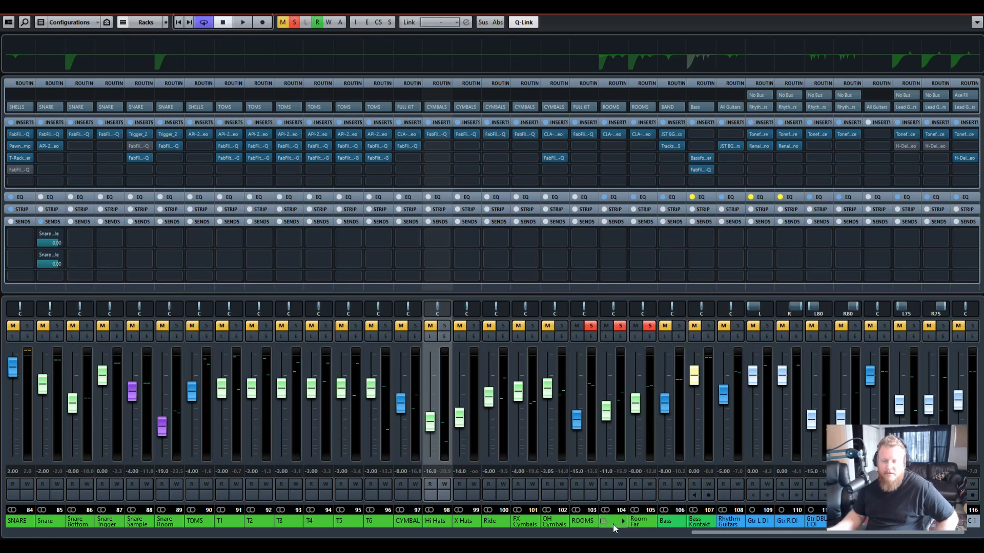
{"action": "key", "text": "space"}
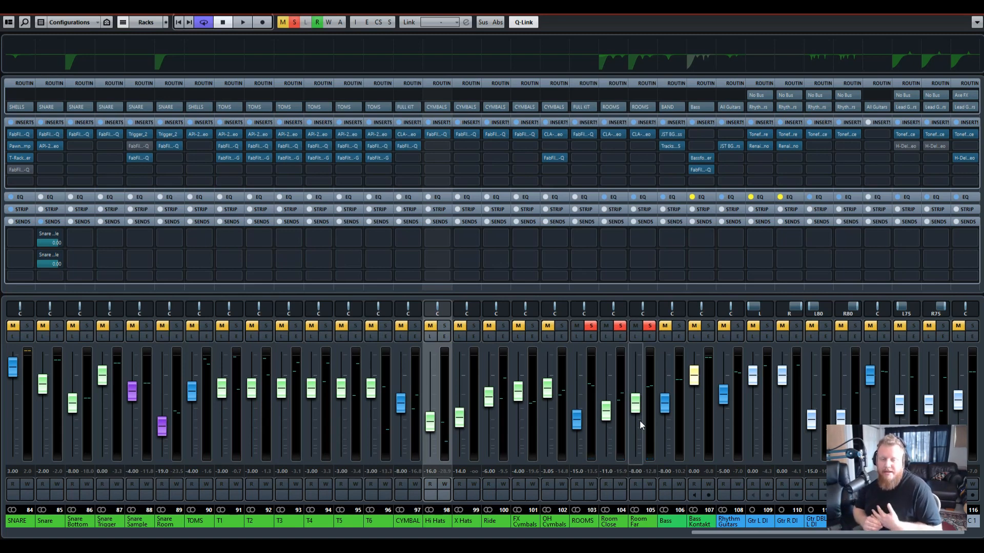
Clear the ROOMS solo and solo the FULL KIT bus with Para Comp taken out of the solo.
{"action": "left_click", "coordinate": [738, 532]}
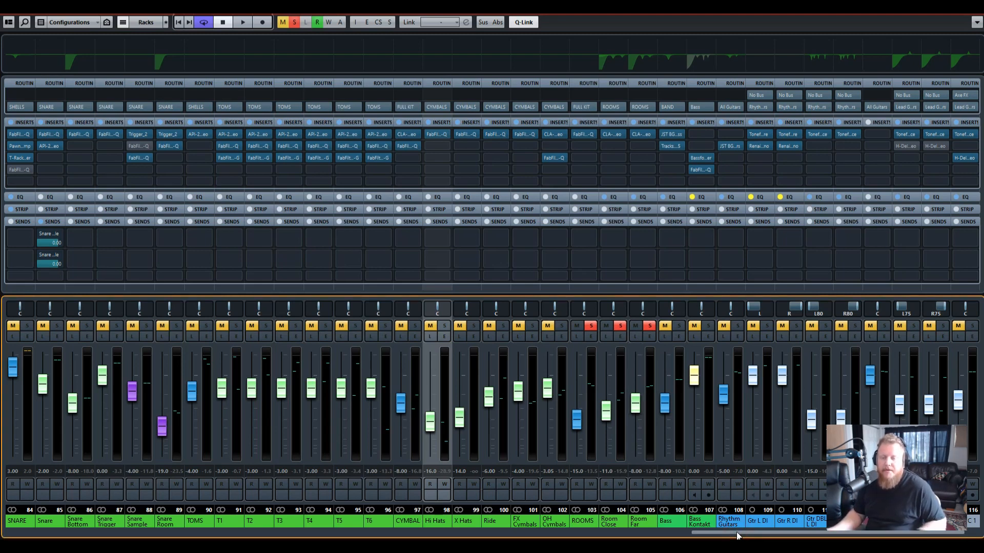
{"action": "left_click", "coordinate": [591, 329]}
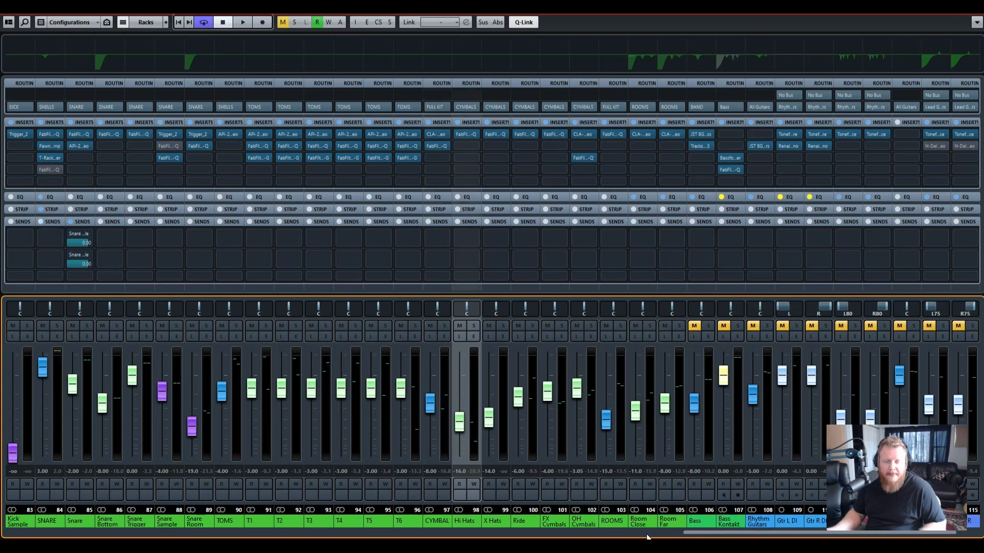
{"action": "scroll", "coordinate": [738, 535], "scroll_direction": "left", "scroll_amount": 10}
{"action": "scroll", "coordinate": [737, 535], "scroll_direction": "left", "scroll_amount": 1}
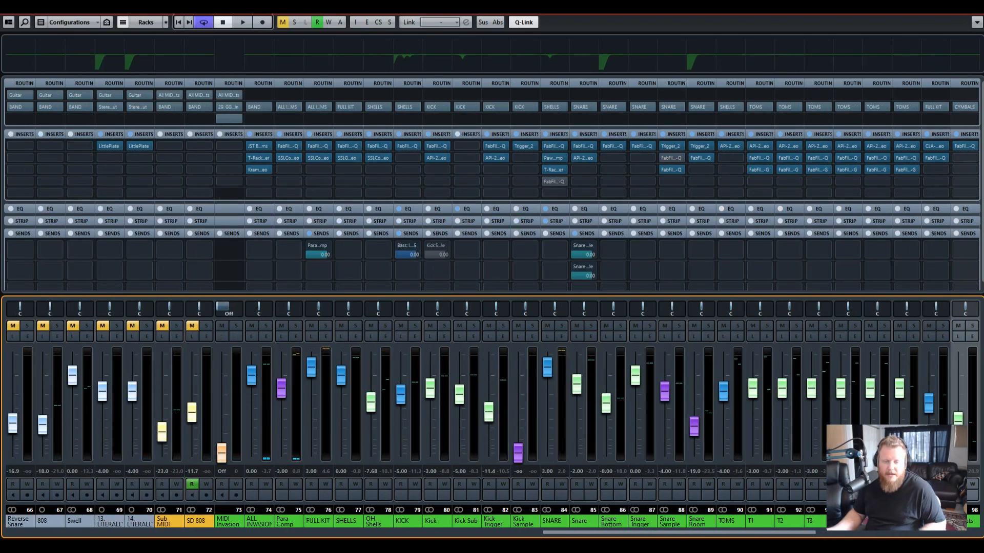
{"action": "scroll", "coordinate": [576, 535], "scroll_direction": "left", "scroll_amount": 1}
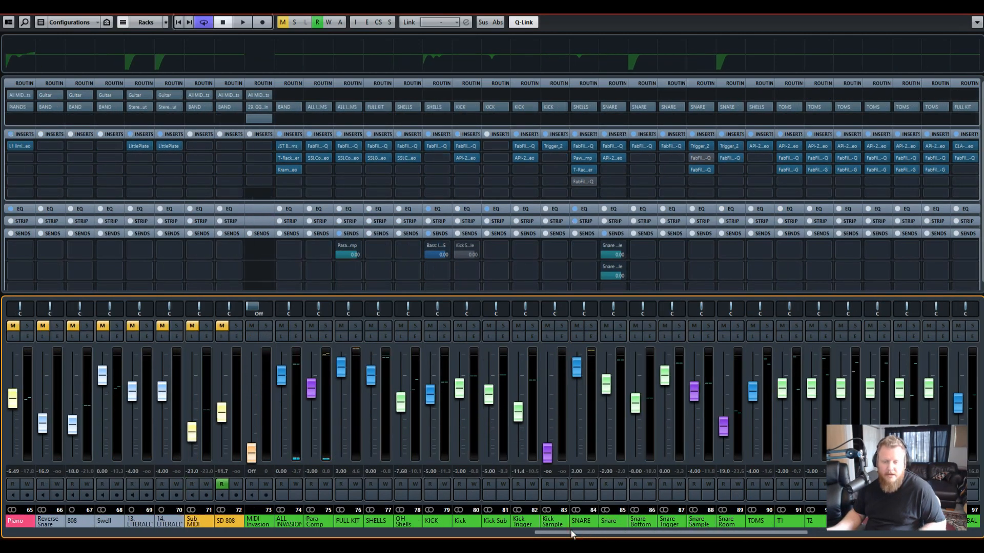
{"action": "left_click", "coordinate": [354, 327]}
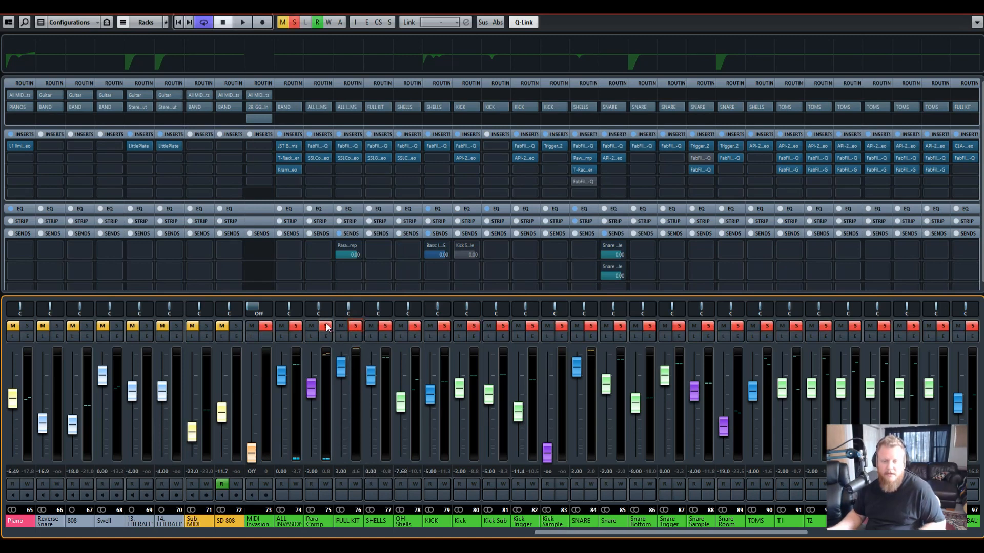
{"action": "left_click", "coordinate": [326, 326]}
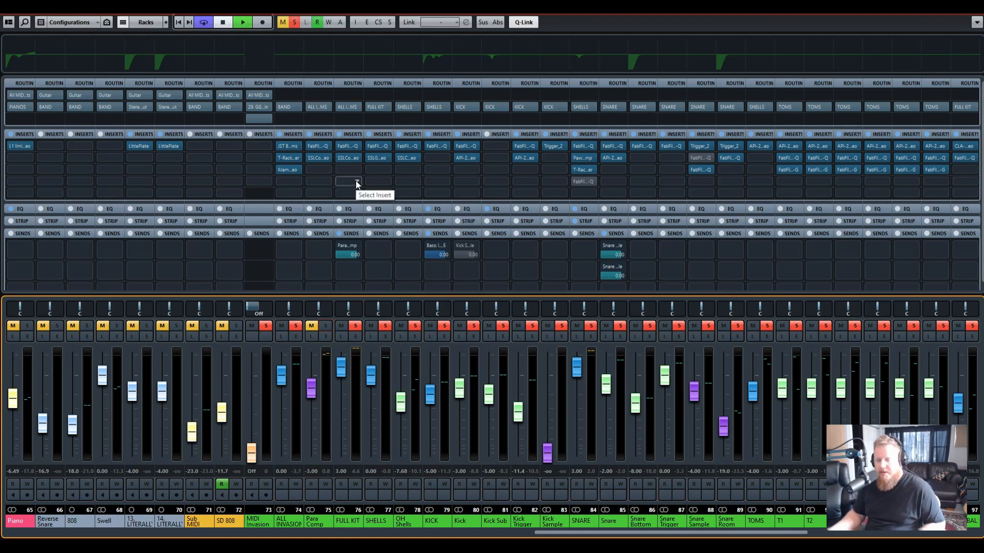
Audition the full kit without Para Comp, stop playback, and turn off cycle playback.
{"action": "key", "text": "space"}
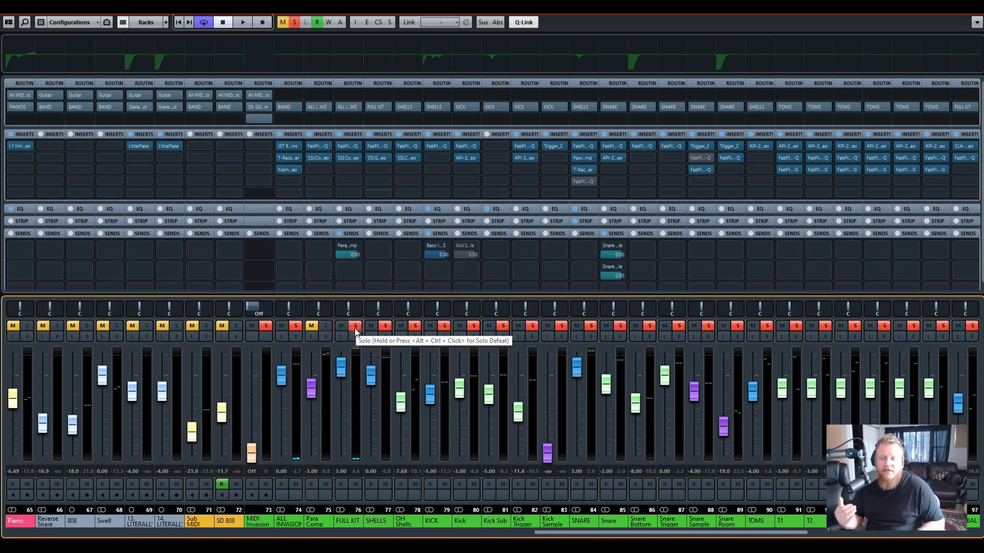
{"action": "key", "text": "space"}
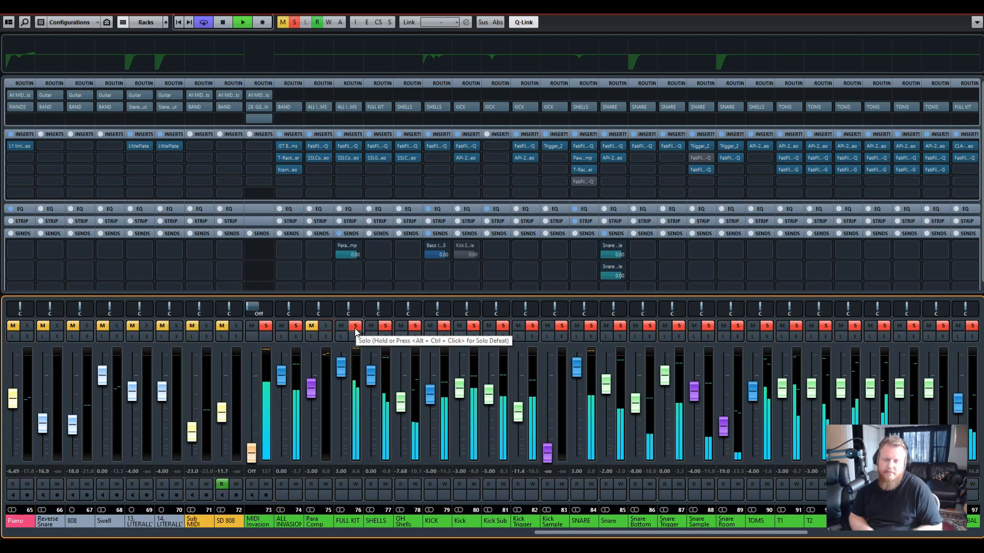
{"action": "key", "text": "space"}
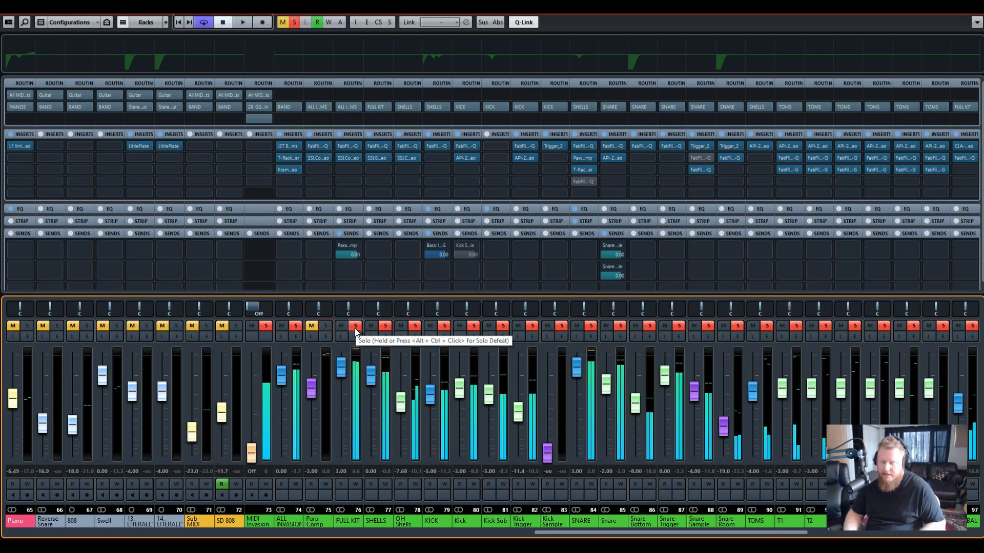
{"action": "key", "text": "KP_Divide"}
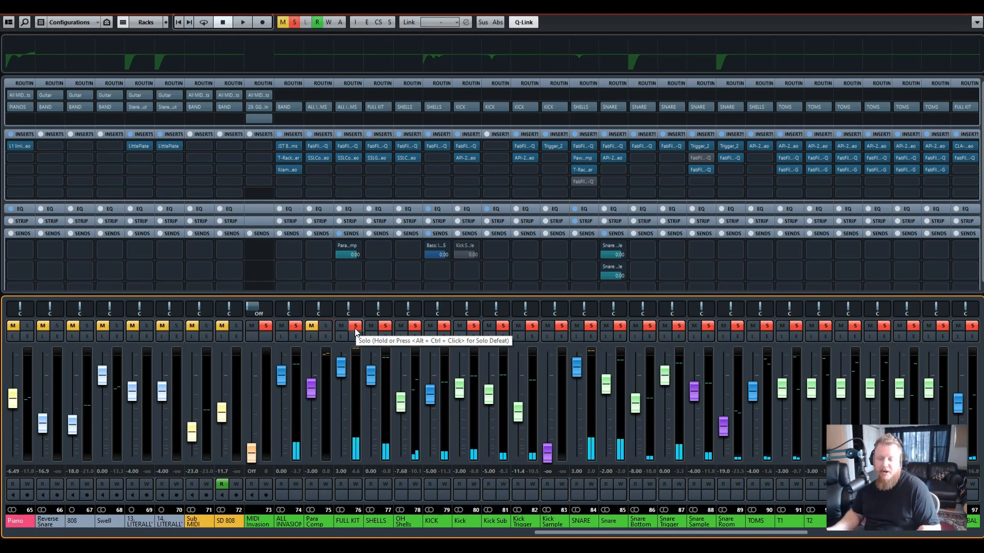
Clear all solos and solo the Para Comp channel together with its source channels.
{"action": "left_click_drag", "start_coordinate": [573, 536], "coordinate": [615, 536]}
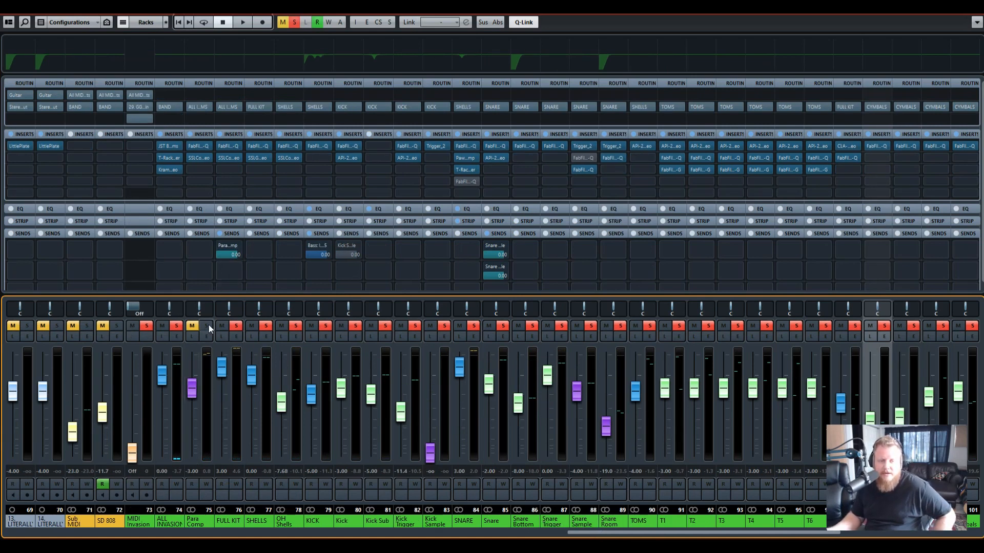
{"action": "left_click", "coordinate": [223, 472]}
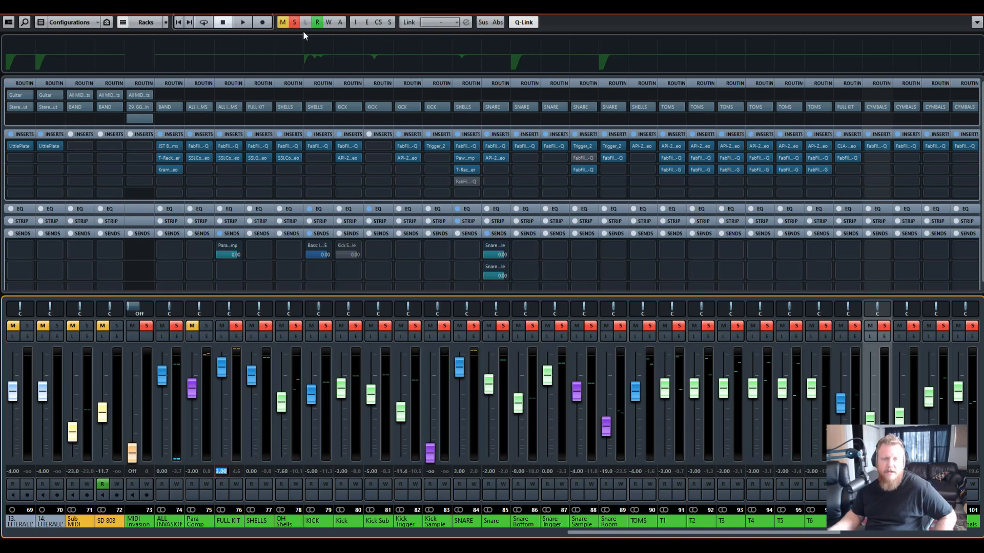
{"action": "left_click", "coordinate": [293, 22]}
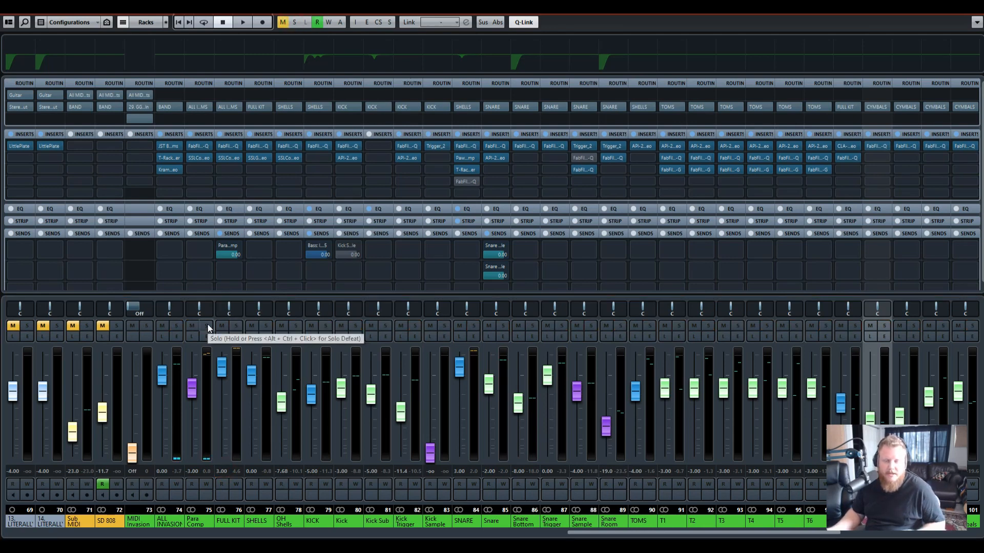
{"action": "left_click", "coordinate": [208, 326]}
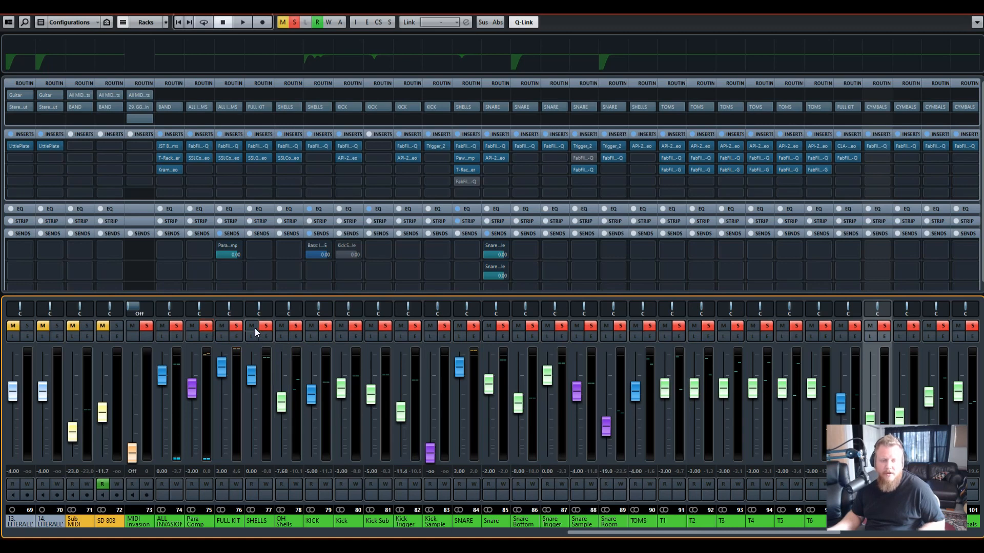
Bypass the inserts on the ALL INVASION bus, pull the FULL KIT fader down to -∞, and play Para Comp alone.
{"action": "left_click", "coordinate": [161, 134]}
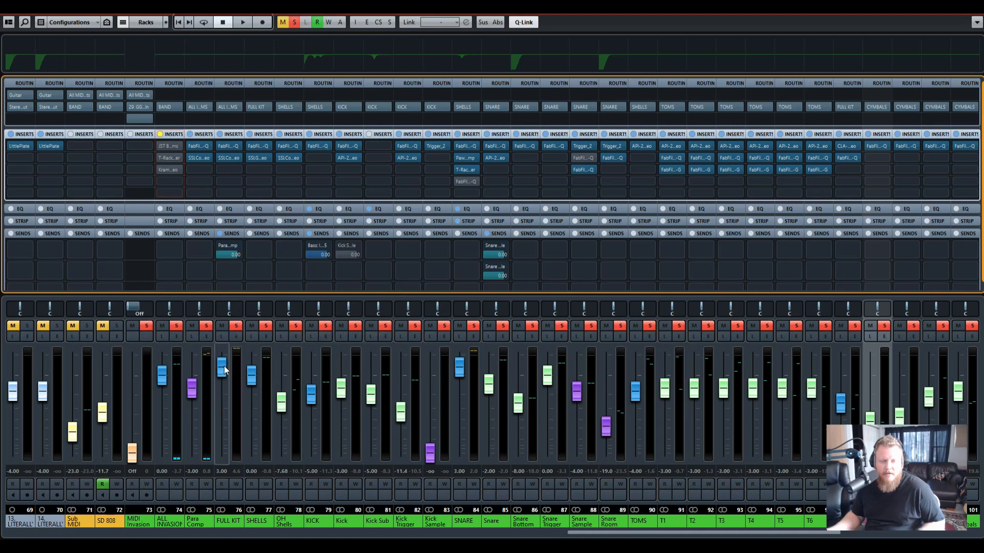
{"action": "left_click_drag", "start_coordinate": [222, 368], "coordinate": [229, 538]}
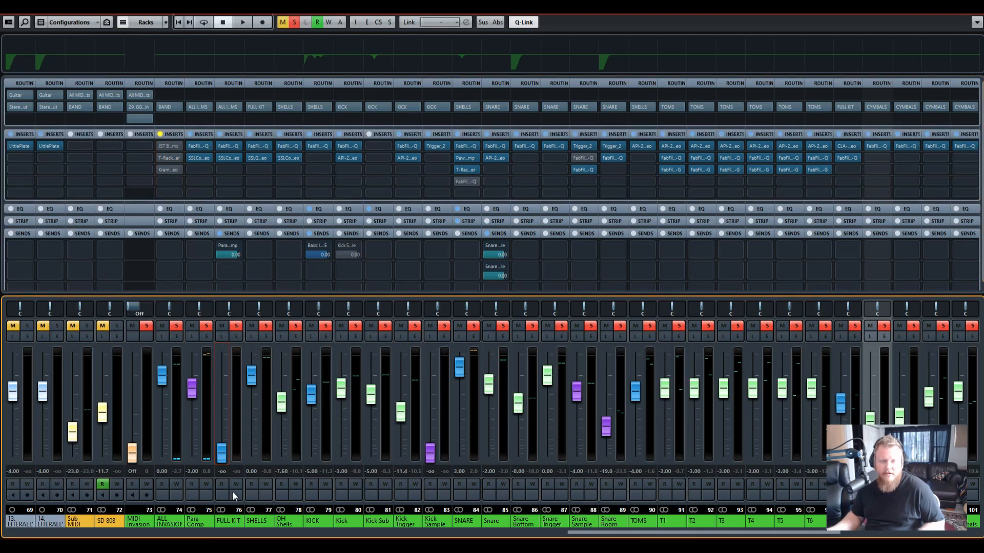
{"action": "key", "text": "space"}
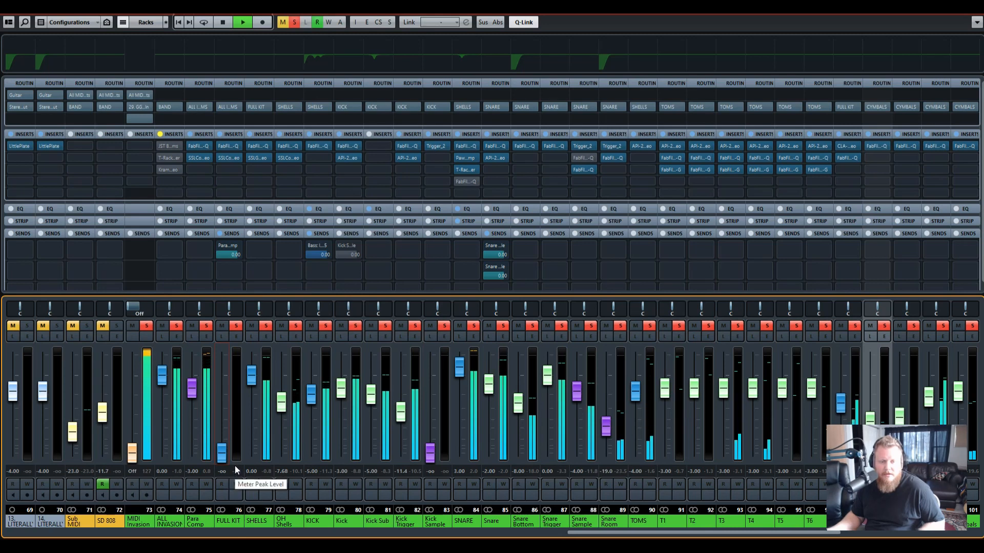
Stop playback and inspect the FabFilter Pro-Q curve on the Para Comp channel.
{"action": "key", "text": "space"}
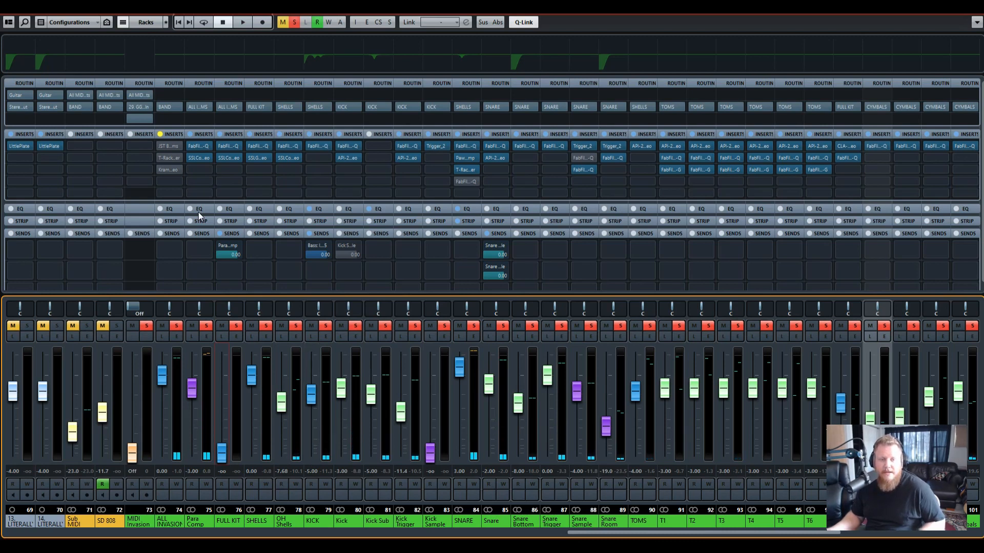
{"action": "left_click", "coordinate": [199, 146]}
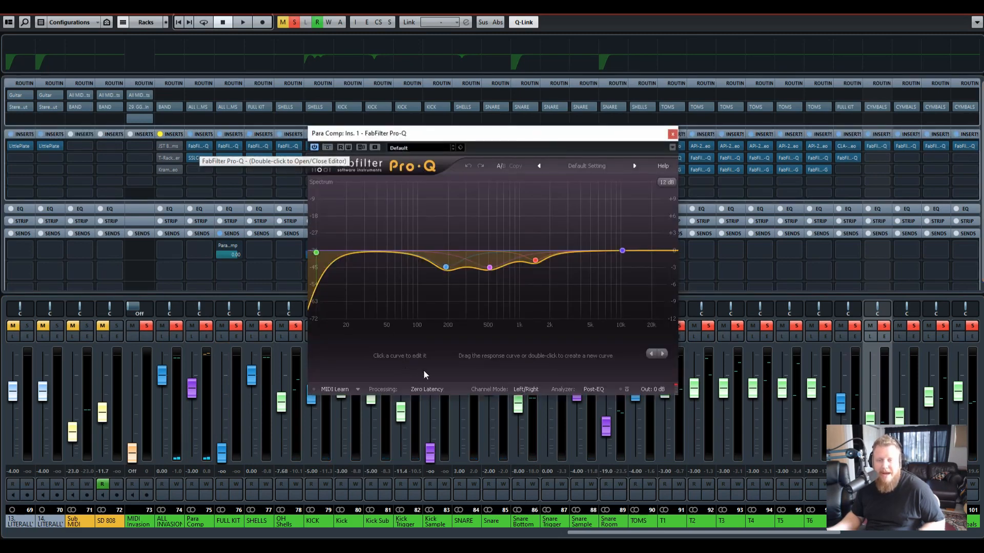
{"action": "left_click", "coordinate": [672, 134]}
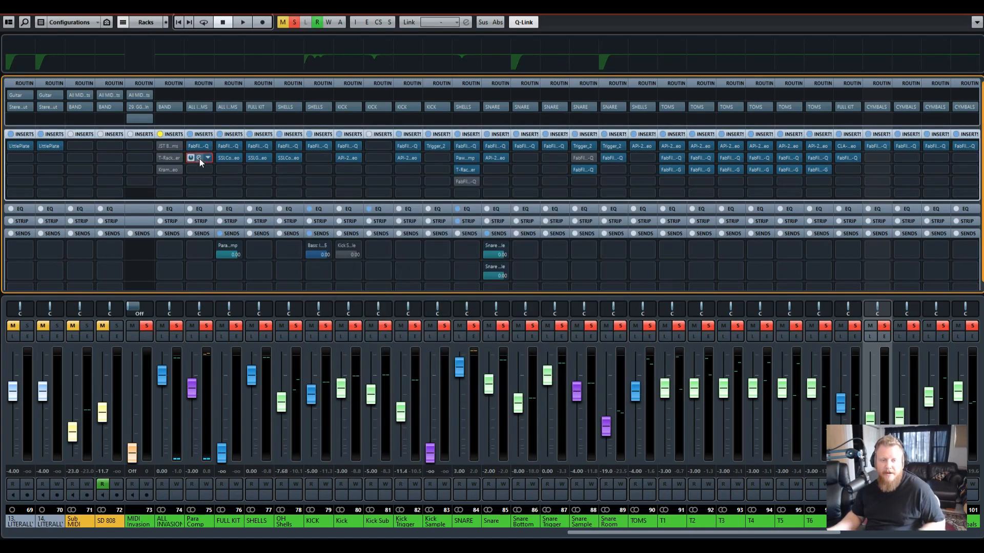
Examine the SSLComp Stereo compressor on Para Comp during playback, try a threshold adjustment, and undo it.
{"action": "mouse_move", "coordinate": [201, 162]}
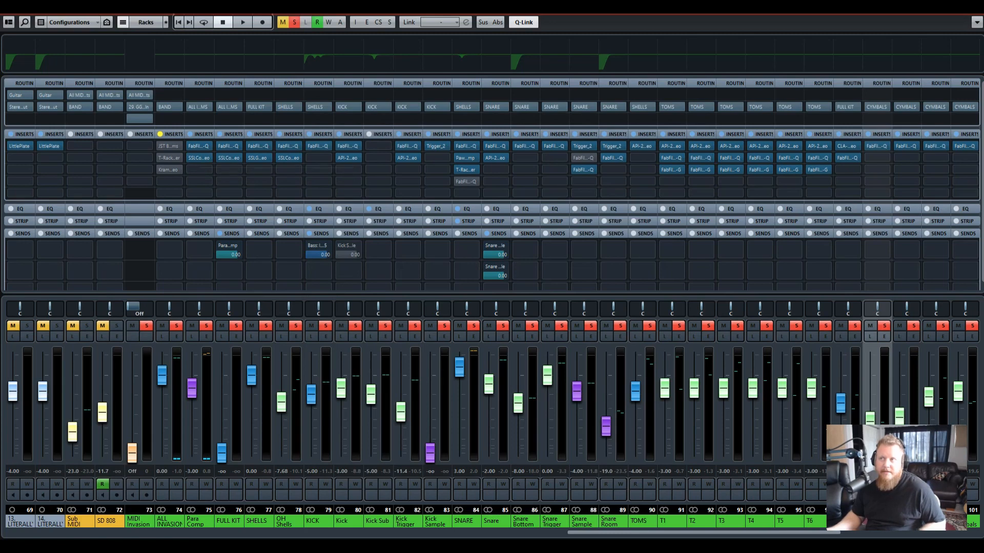
{"action": "left_click_drag", "start_coordinate": [721, 46], "coordinate": [330, 116]}
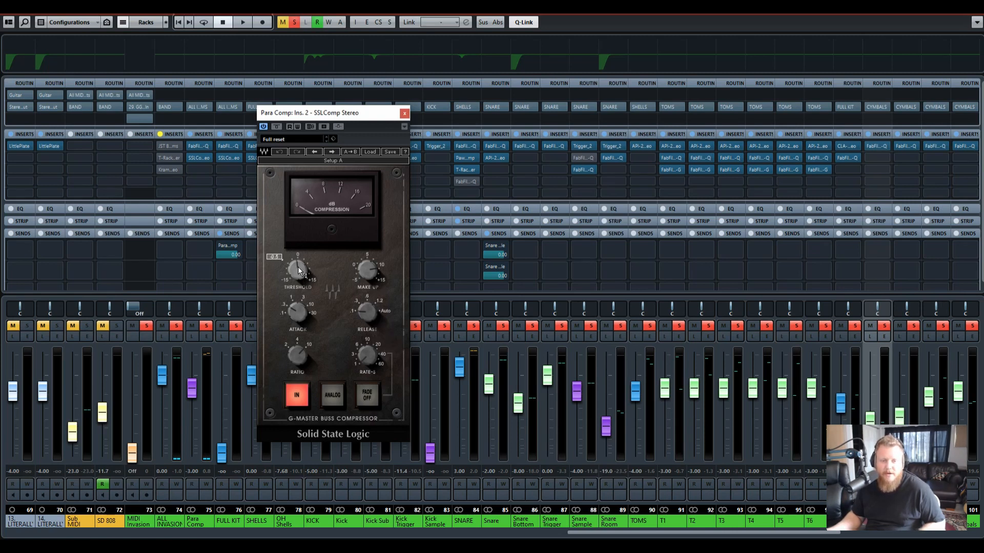
{"action": "key", "text": "space"}
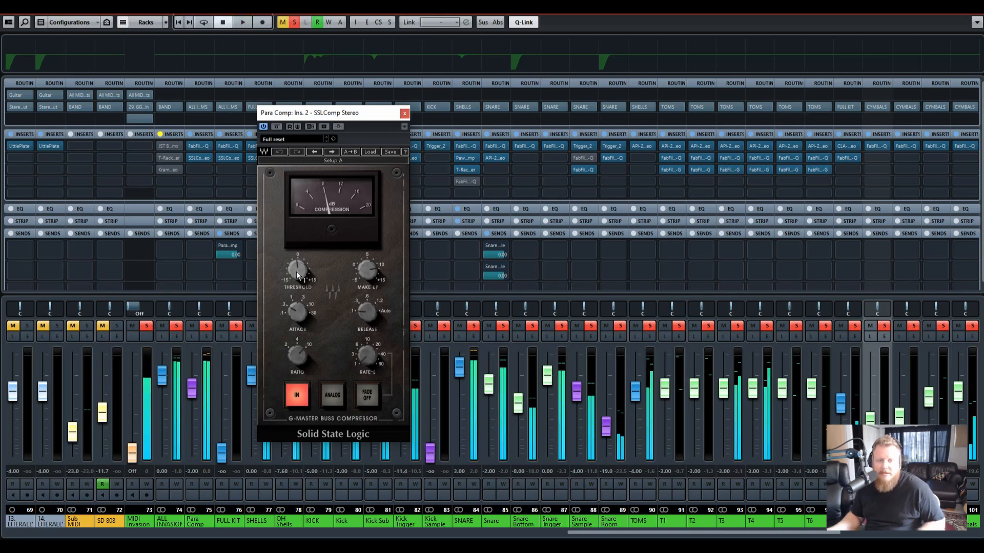
{"action": "mouse_move", "coordinate": [297, 267]}
{"action": "left_mouse_down"}
{"action": "mouse_move", "coordinate": [297, 310]}
{"action": "mouse_move", "coordinate": [297, 273]}
{"action": "left_mouse_up"}
{"action": "key", "text": "space"}
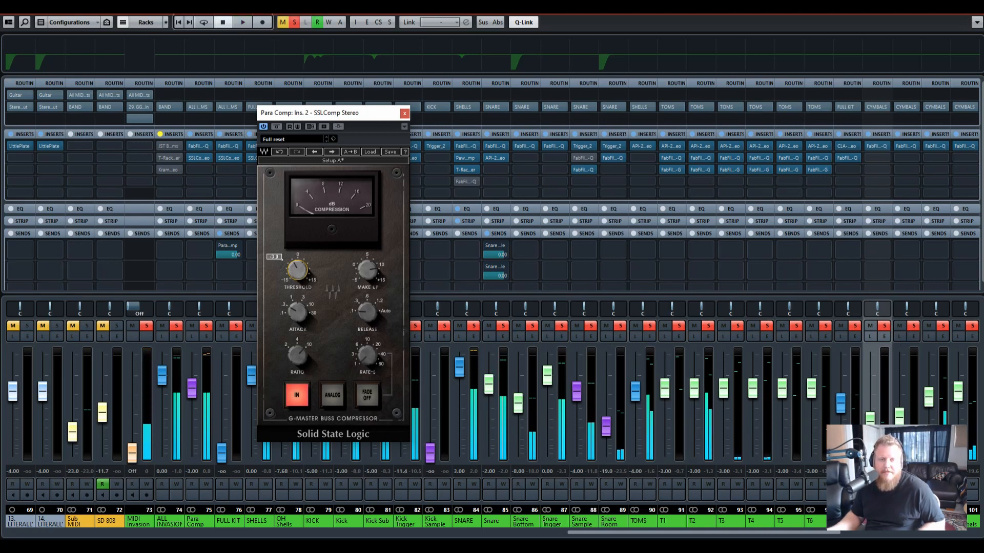
{"action": "left_click", "coordinate": [281, 152]}
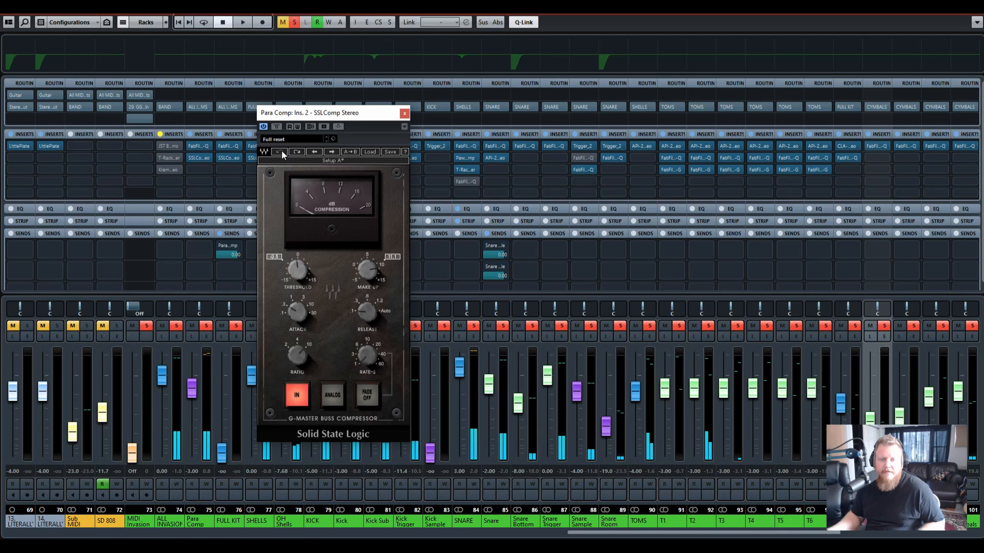
{"action": "left_click", "coordinate": [404, 113]}
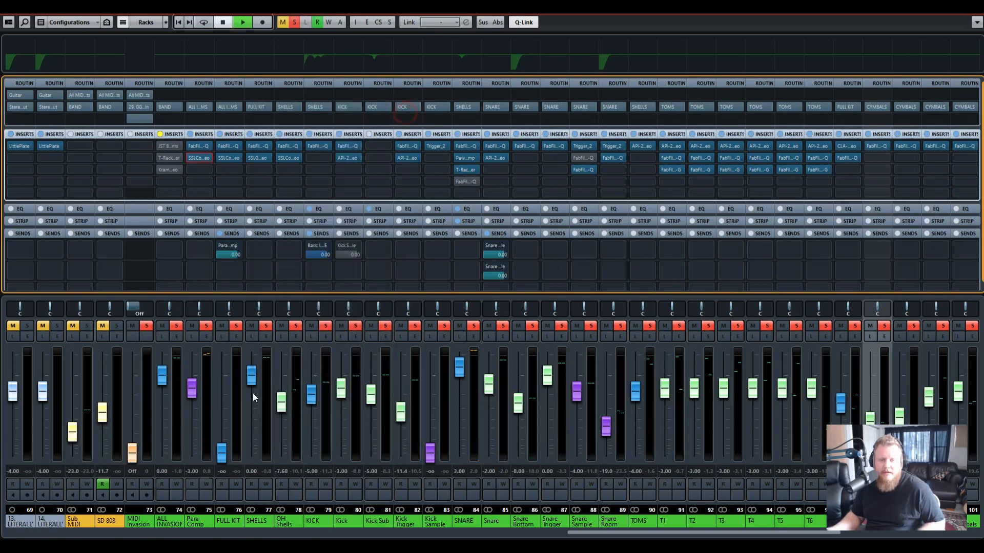
Raise the FULL KIT fader from silence to 3.00 dB and briefly audition it blended with Para Comp.
{"action": "key", "text": "space"}
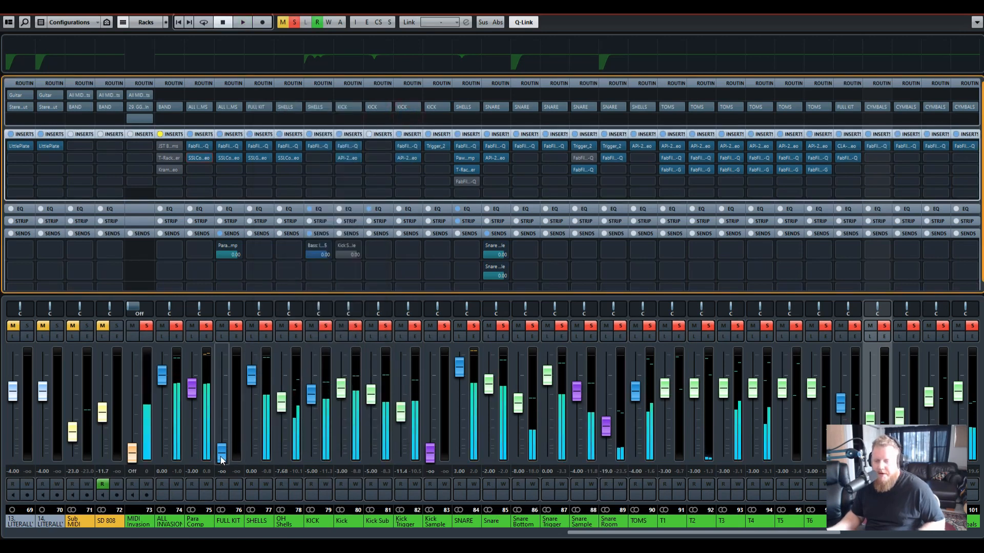
{"action": "left_click_drag", "start_coordinate": [221, 456], "coordinate": [223, 377]}
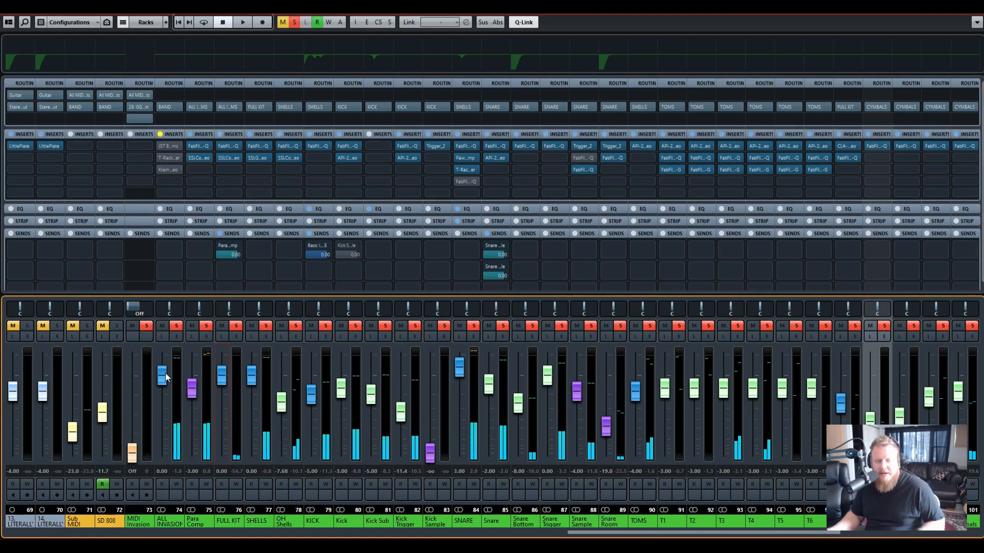
{"action": "left_click", "coordinate": [221, 471]}
{"action": "type", "text": "2"}
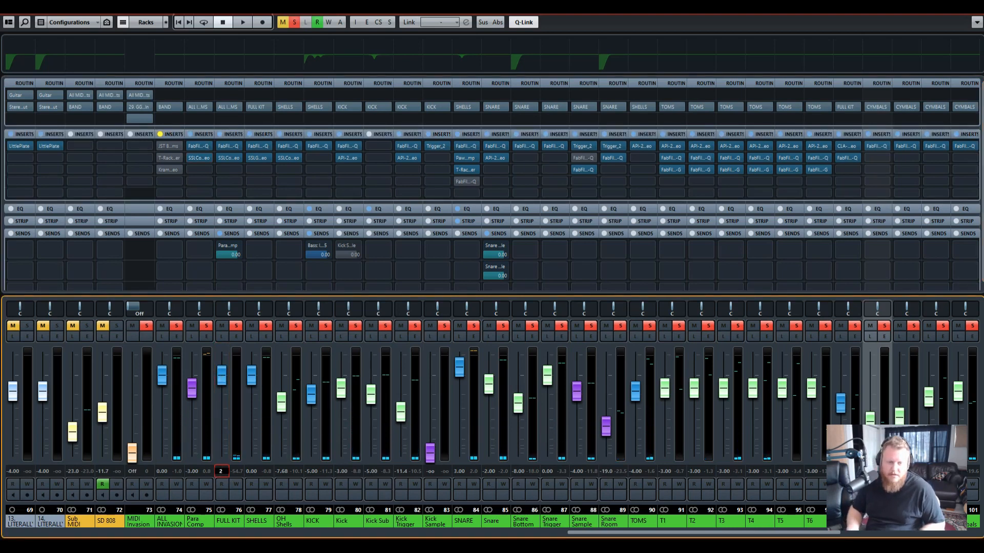
{"action": "key", "text": "BackSpace"}
{"action": "type", "text": "3"}
{"action": "key", "text": "Return"}
{"action": "key", "text": "space"}
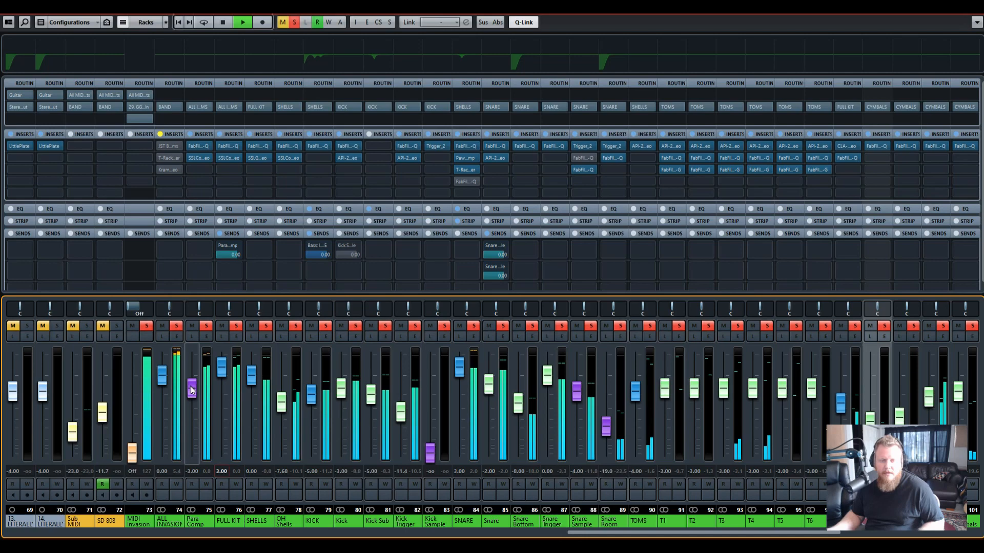
{"action": "key", "text": "space"}
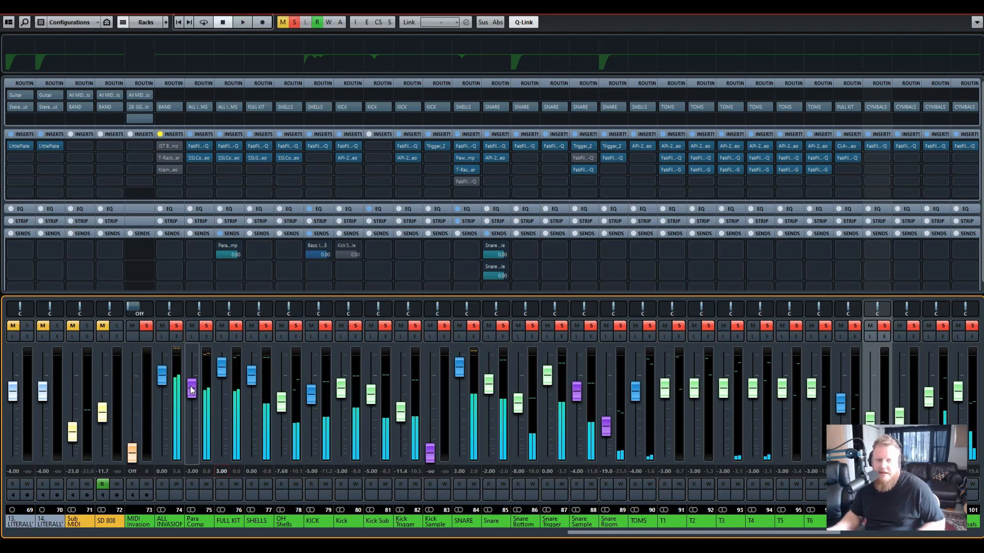
Inspect the JST BG-Drums insert on the ALL INVASION DRUMS bus and reactivate the bus's bypassed inserts.
{"action": "left_click", "coordinate": [169, 135]}
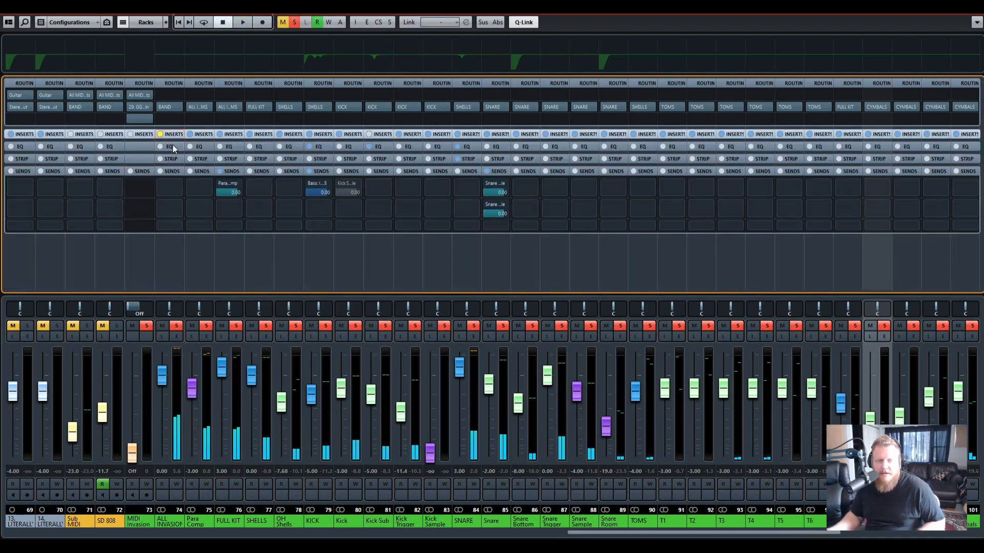
{"action": "left_click", "coordinate": [171, 135]}
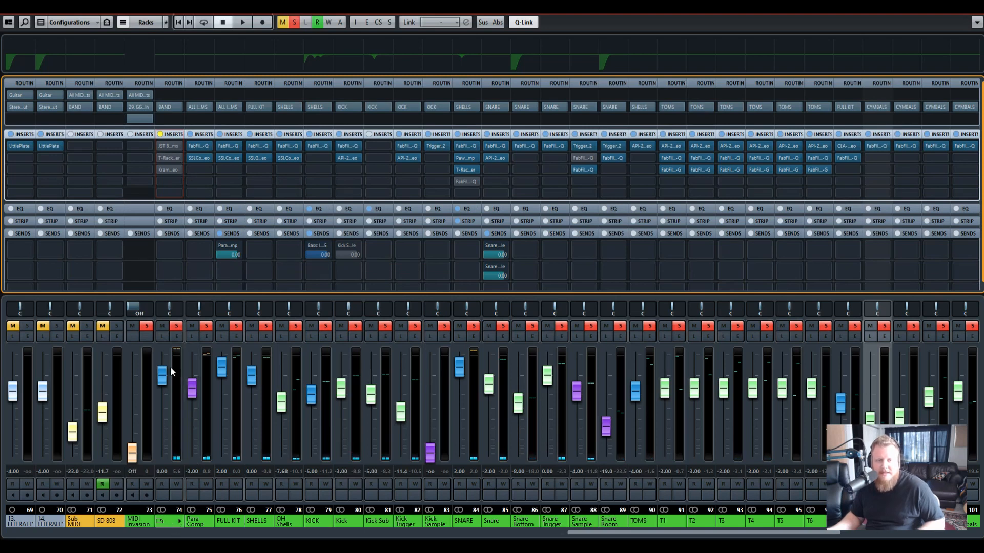
{"action": "left_click", "coordinate": [169, 147]}
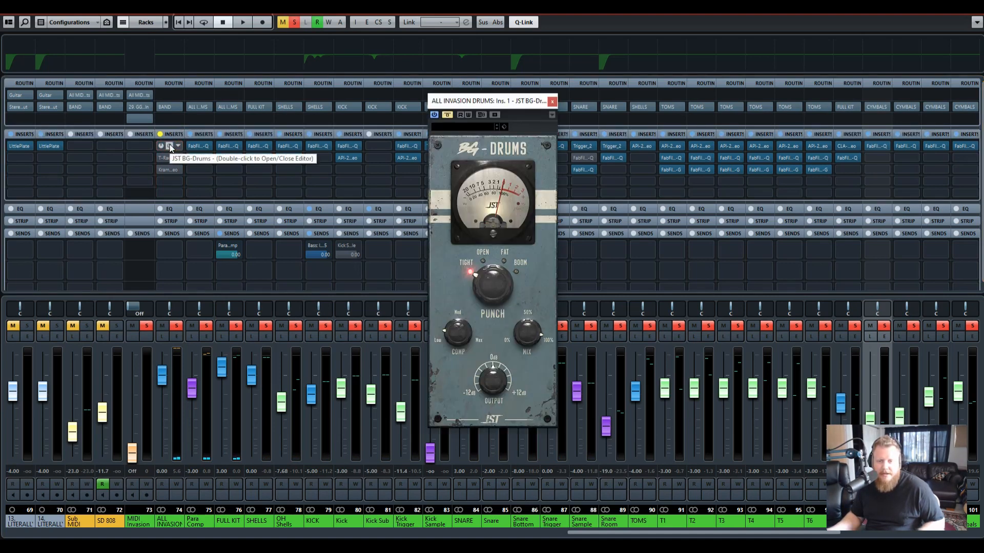
{"action": "left_click", "coordinate": [170, 146]}
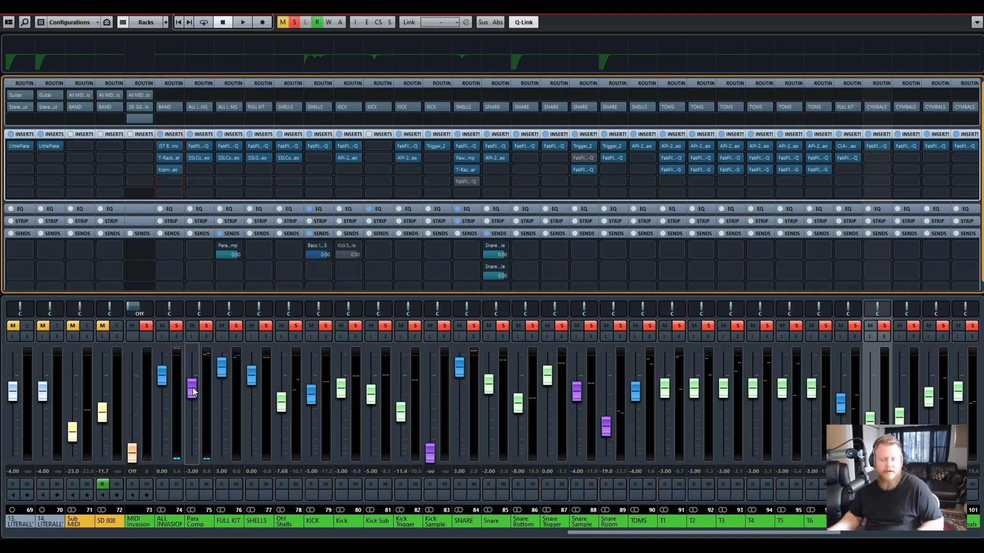
Pull the Para Comp fader down to -∞ and audition the drums while varying its level.
{"action": "left_click_drag", "start_coordinate": [192, 390], "coordinate": [205, 472]}
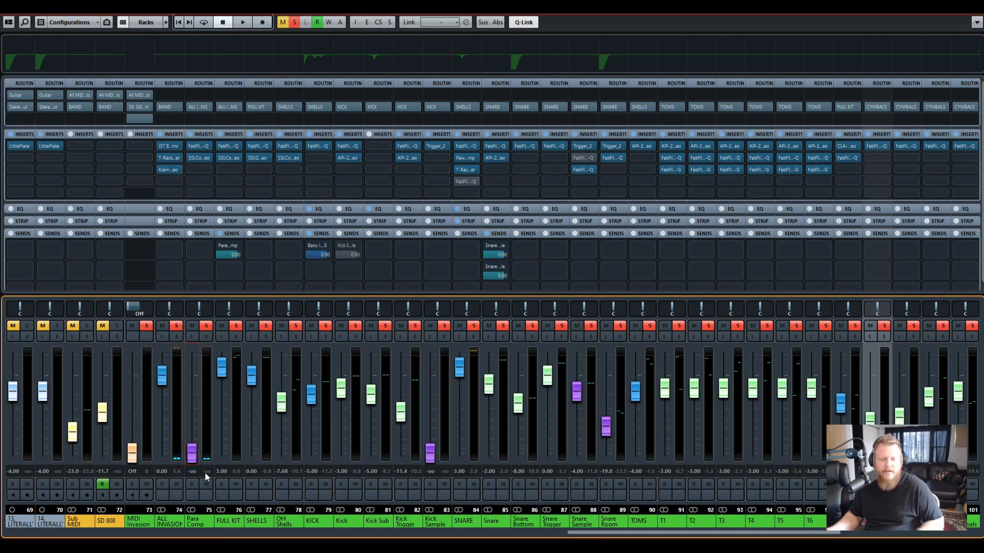
{"action": "key", "text": "space"}
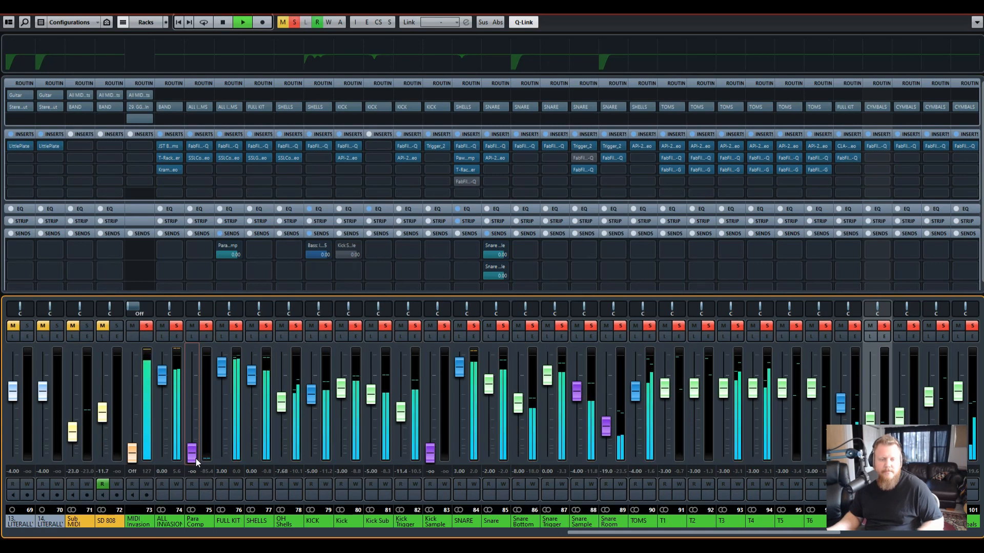
{"action": "mouse_move", "coordinate": [192, 458]}
{"action": "left_mouse_down"}
{"action": "mouse_move", "coordinate": [192, 401]}
{"action": "mouse_move", "coordinate": [196, 491]}
{"action": "left_mouse_up"}
{"action": "key", "text": "space"}
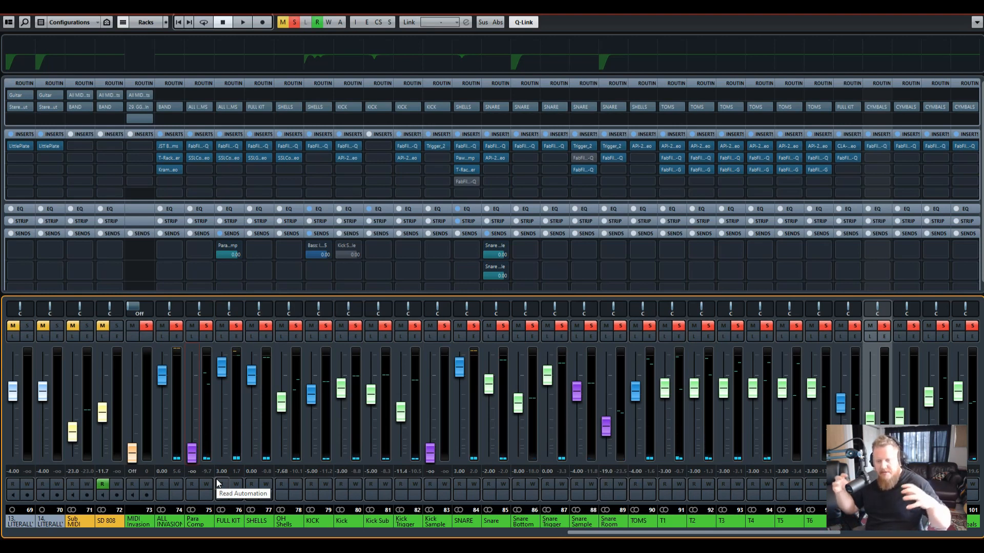
Bring the Para Comp fader back up, set it to -3 dB, and play the full drum mix.
{"action": "left_click_drag", "start_coordinate": [192, 445], "coordinate": [192, 395]}
{"action": "key", "text": "space"}
{"action": "double_click", "coordinate": [192, 473]}
{"action": "type", "text": "-3"}
{"action": "key", "text": "Return"}
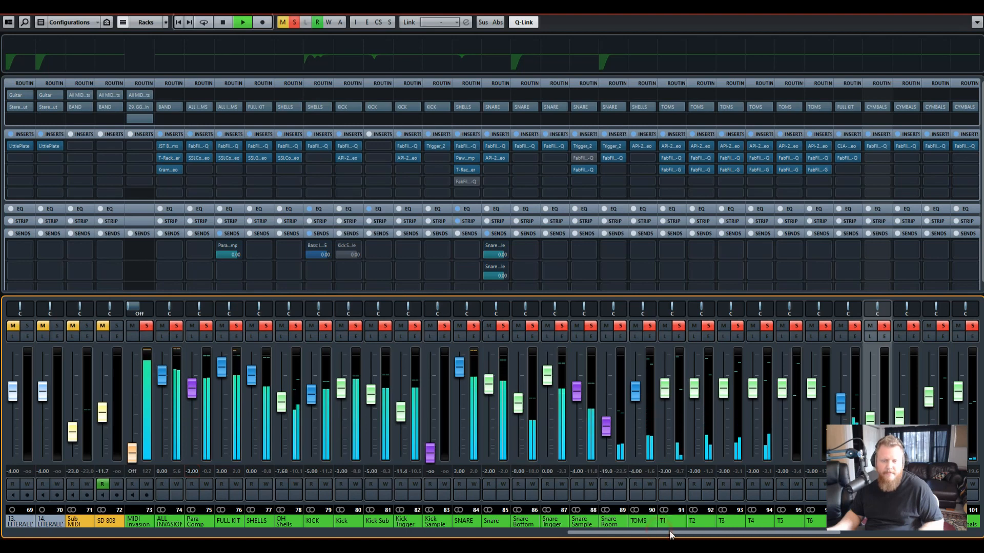
Audition the drum mix with Para Comp blended in across all drum channels, and stop playback.
{"action": "scroll", "coordinate": [661, 533], "scroll_direction": "right", "scroll_amount": 1}
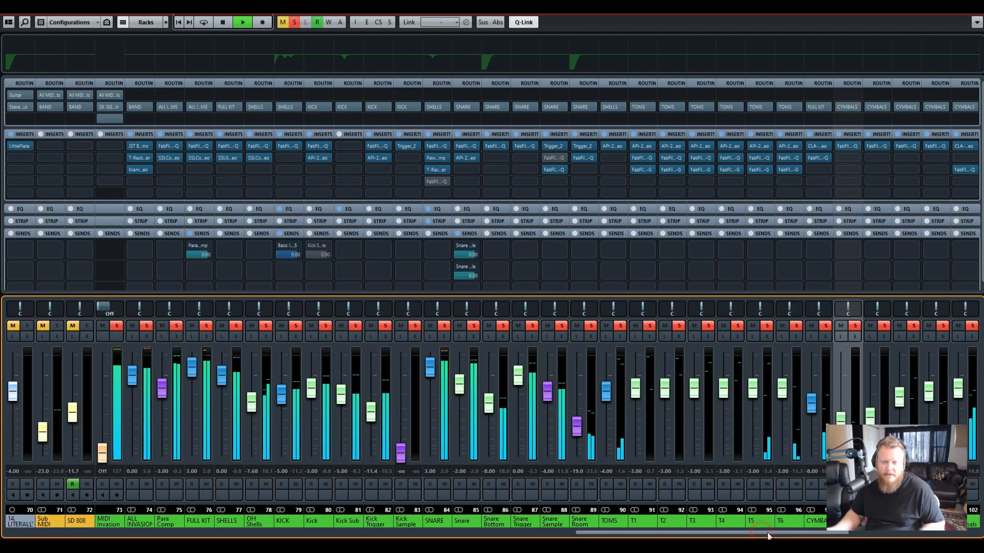
{"action": "scroll", "coordinate": [771, 533], "scroll_direction": "right", "scroll_amount": 1}
{"action": "scroll", "coordinate": [774, 536], "scroll_direction": "right", "scroll_amount": 1}
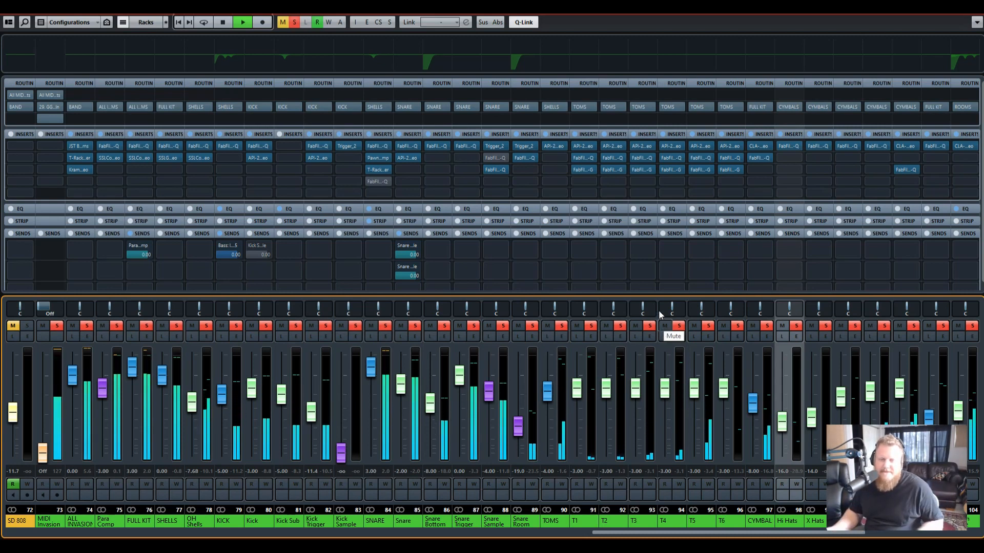
{"action": "key", "text": "space"}
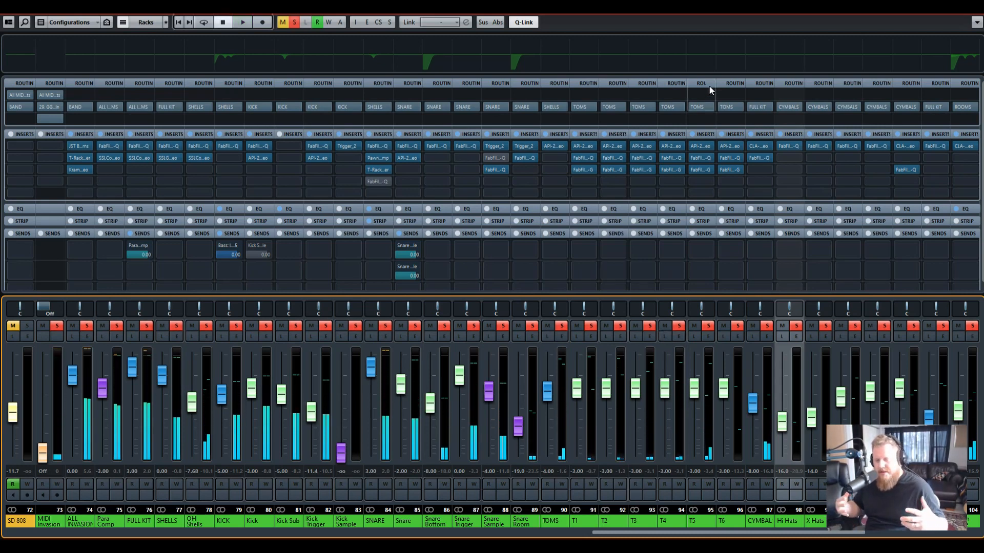